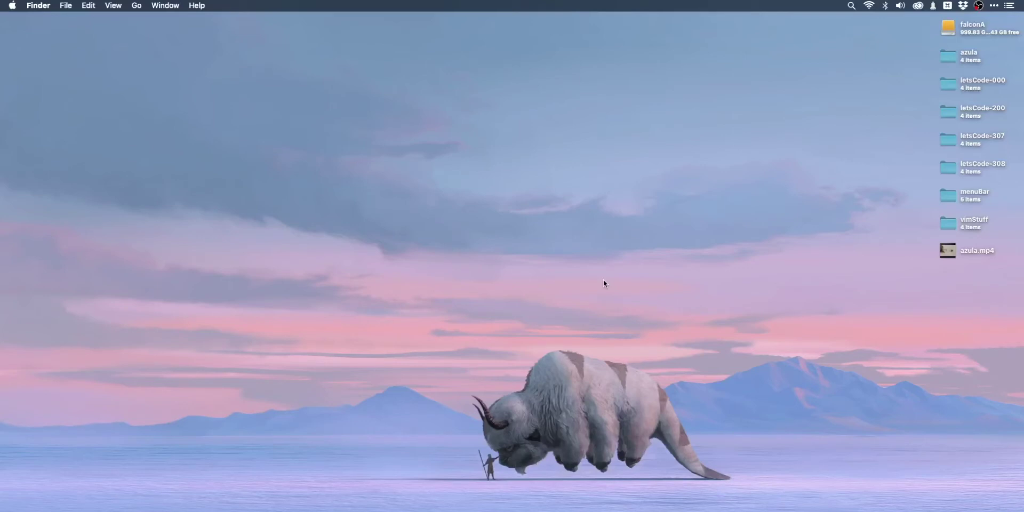
Bring up nvALT and search 'menu bar apps video' to show the matching note.
{"action": "key", "text": "super+alt+n"}
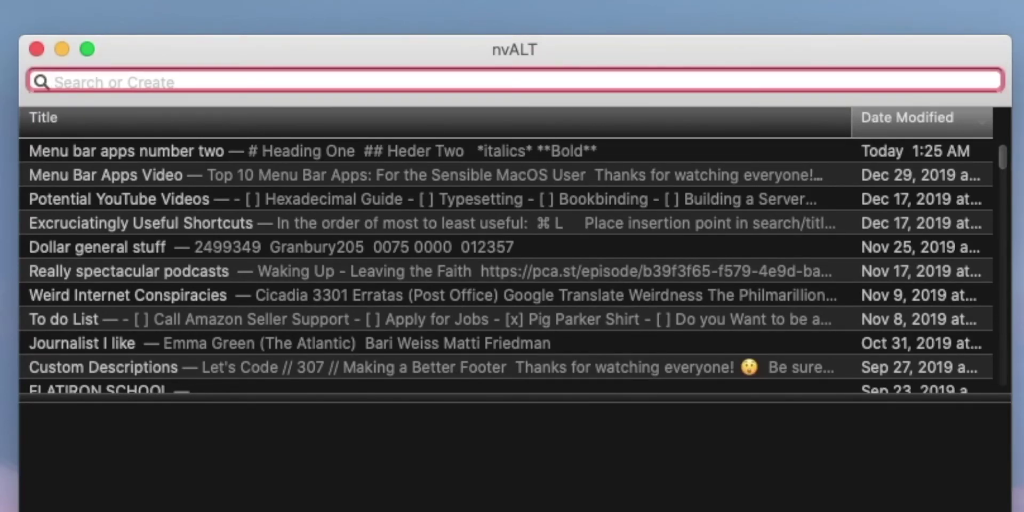
{"action": "type", "text": "men ub"}
{"action": "key", "text": "BackSpace"}
{"action": "key", "text": "BackSpace"}
{"action": "key", "text": "BackSpace"}
{"action": "type", "text": "u bar apps "}
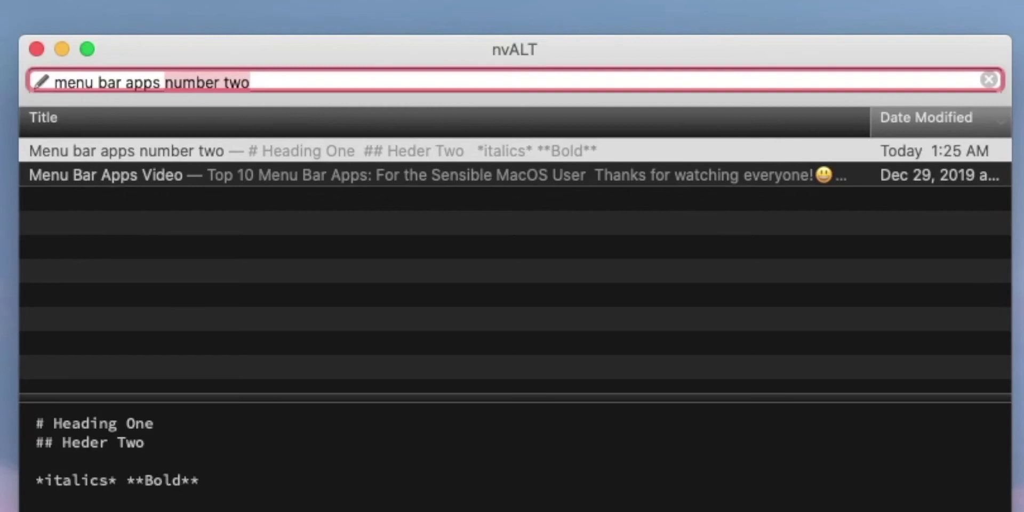
{"action": "type", "text": "v"}
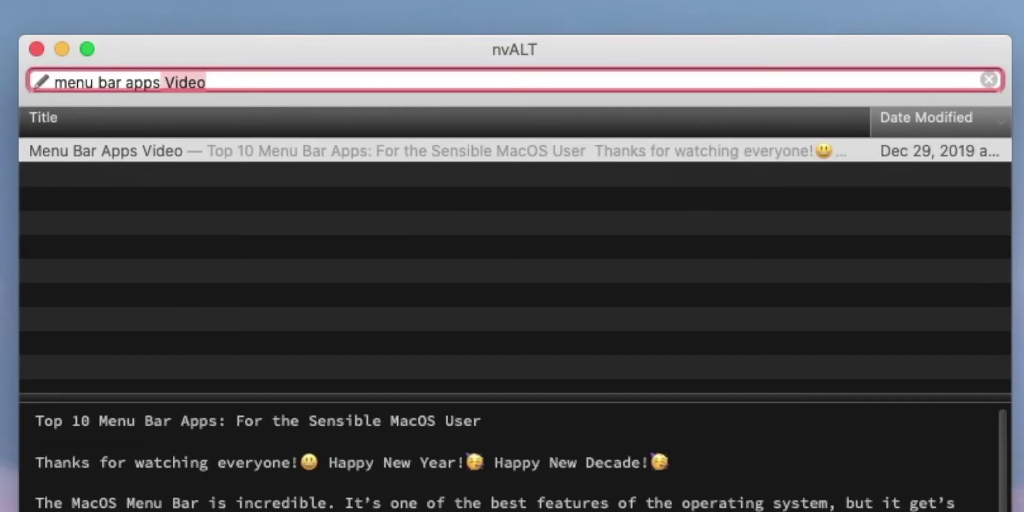
{"action": "type", "text": "video"}
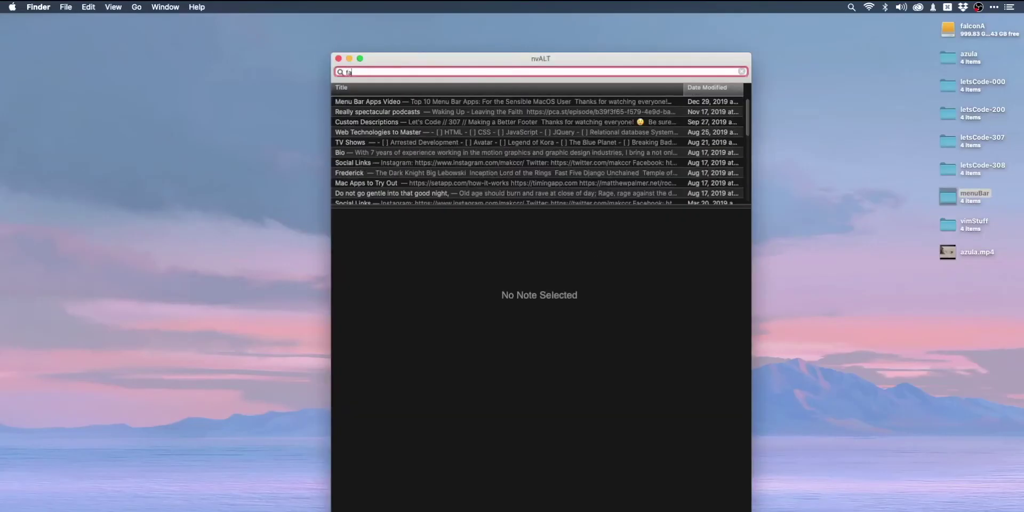
Search nvALT for 'useful', select the Excruciatingly Useful Shortcuts note, then hide nvALT.
{"action": "key", "text": "BackSpace"}
{"action": "key", "text": "BackSpace"}
{"action": "type", "text": "useful"}
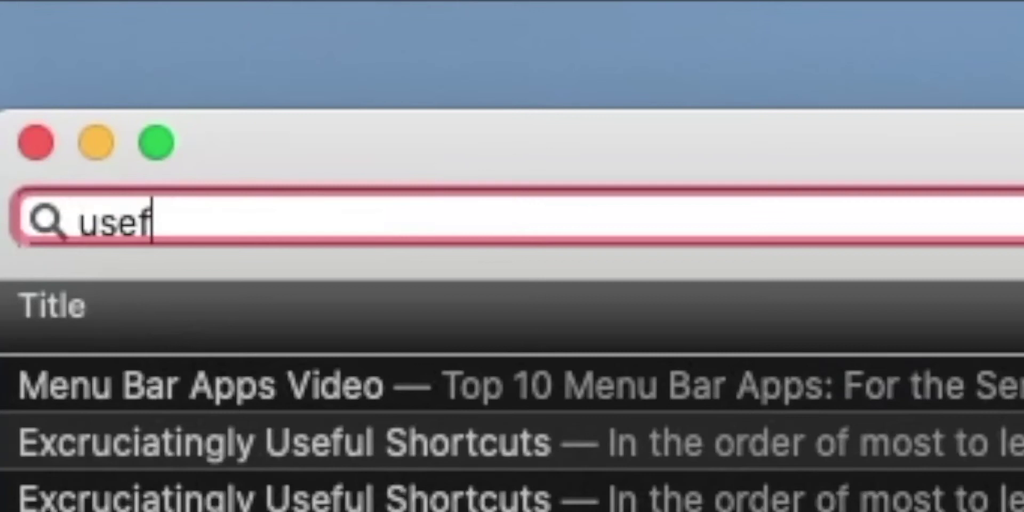
{"action": "key", "text": "Down"}
{"action": "key", "text": "Down"}
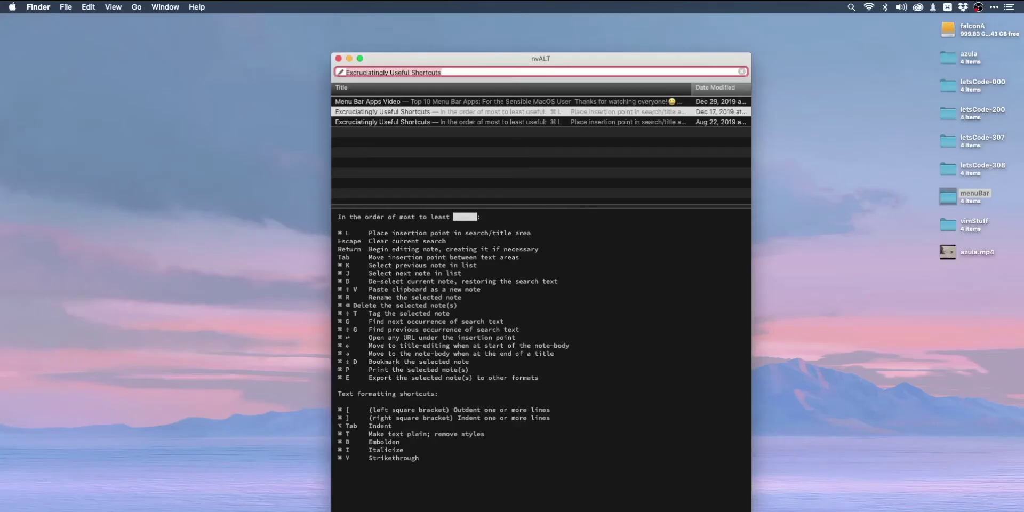
{"action": "key", "text": "super+h"}
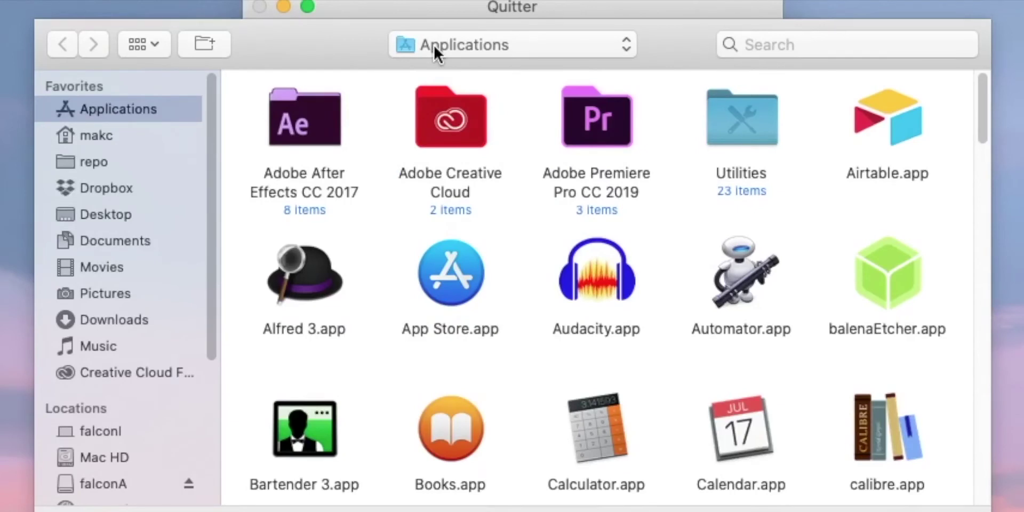
Leave the Applications chooser without adding an app, then select the App Store's 10-minute value in Quitter.
{"action": "scroll", "coordinate": [955, 301], "scroll_direction": "down", "scroll_amount": 20}
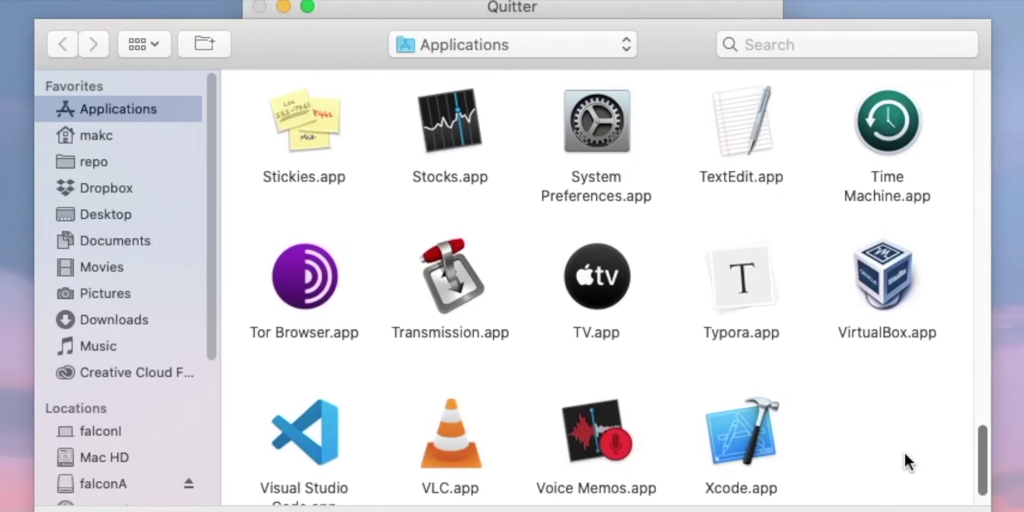
{"action": "scroll", "coordinate": [907, 451], "scroll_direction": "up", "scroll_amount": 20}
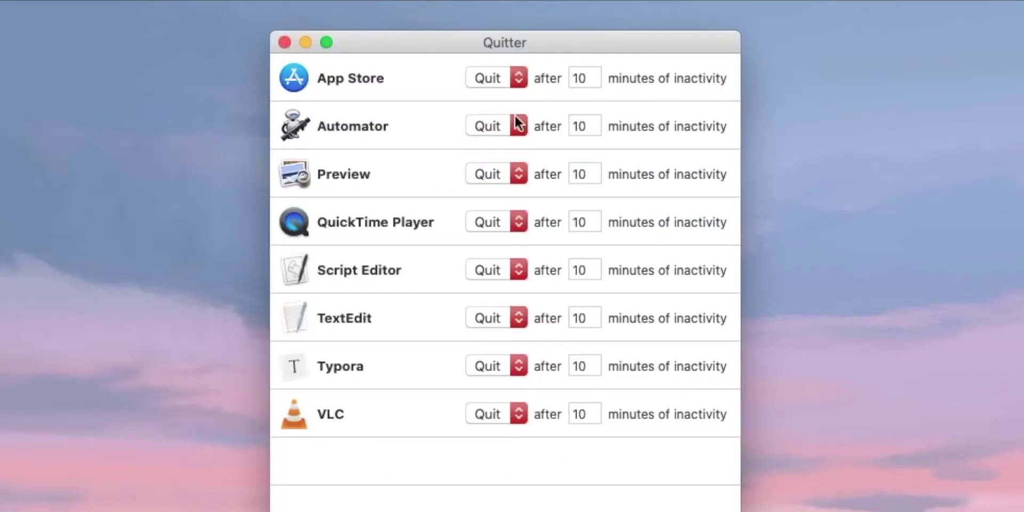
{"action": "left_click", "coordinate": [583, 78]}
{"action": "double_click", "coordinate": [582, 78]}
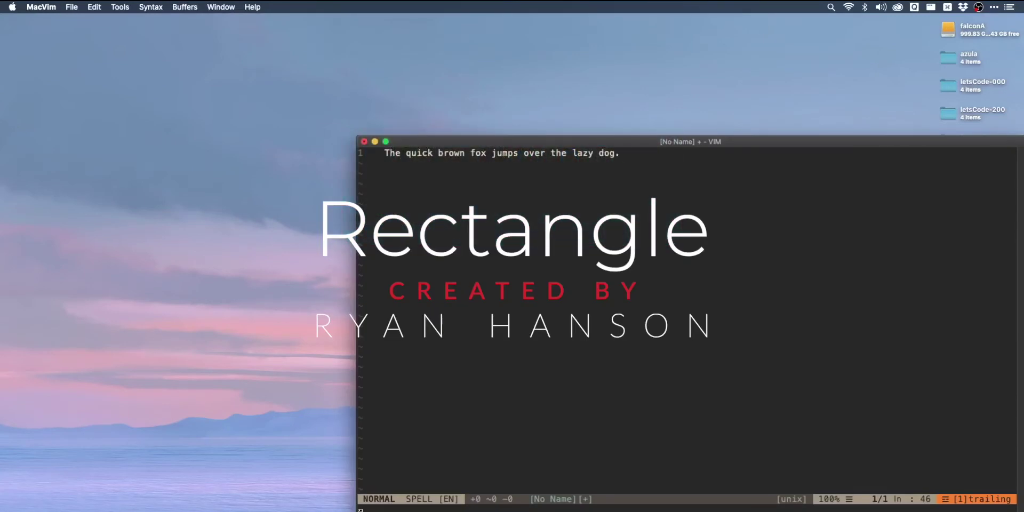
{"action": "key", "text": "ctrl+alt+Left"}
{"action": "key", "text": "ctrl+alt+Right"}
{"action": "key", "text": "ctrl+alt+Left"}
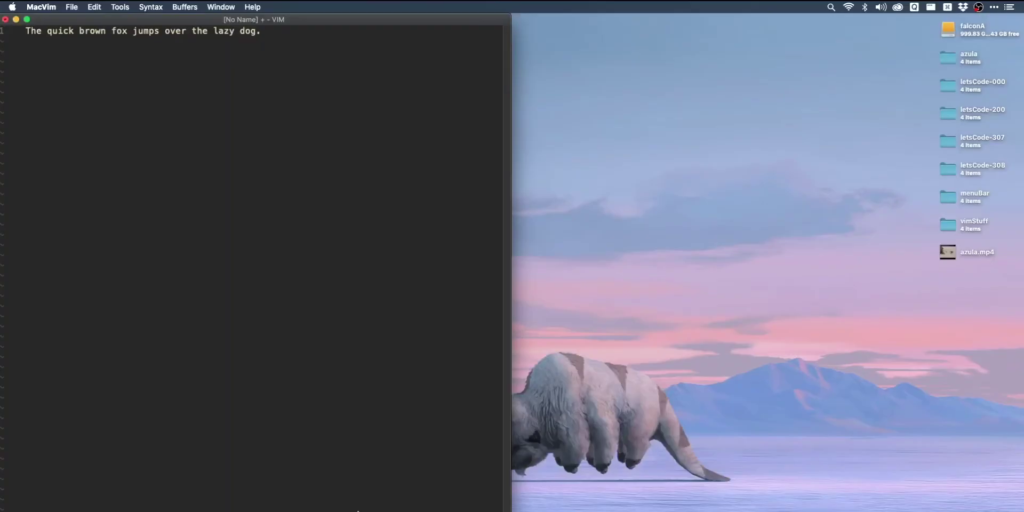
{"action": "key", "text": "ctrl+alt+Right"}
{"action": "key", "text": "ctrl+alt+Left"}
{"action": "key", "text": "ctrl+alt+Down"}
{"action": "key", "text": "ctrl+alt+Up"}
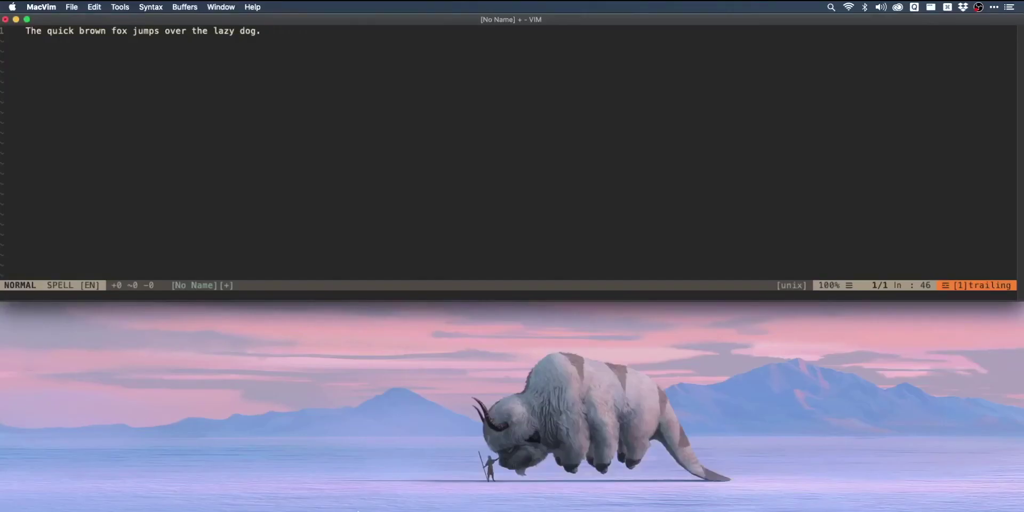
{"action": "key", "text": "ctrl+alt+BackSpace"}
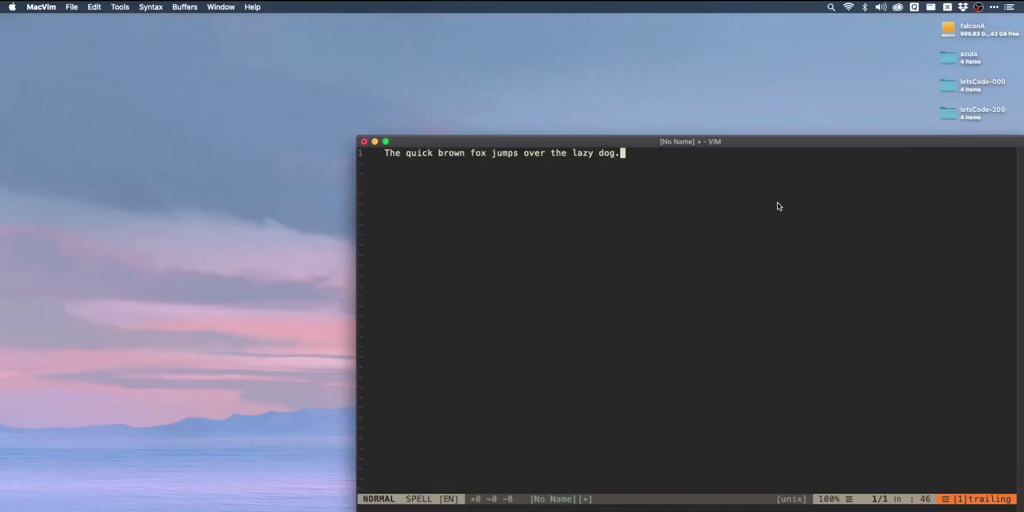
{"action": "key", "text": "super+h"}
{"action": "key", "text": "super+Tab"}
{"action": "left_click", "coordinate": [931, 7]}
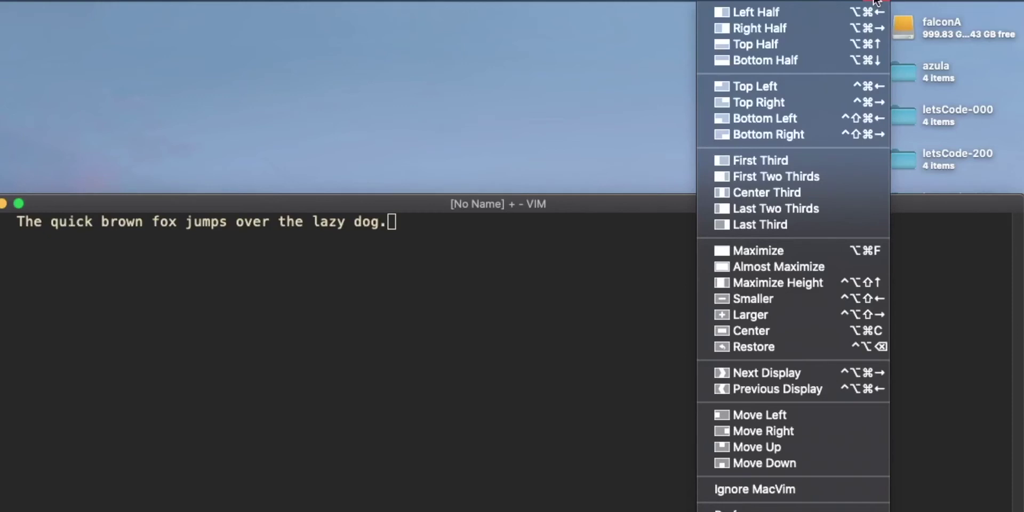
{"action": "left_click", "coordinate": [449, 481]}
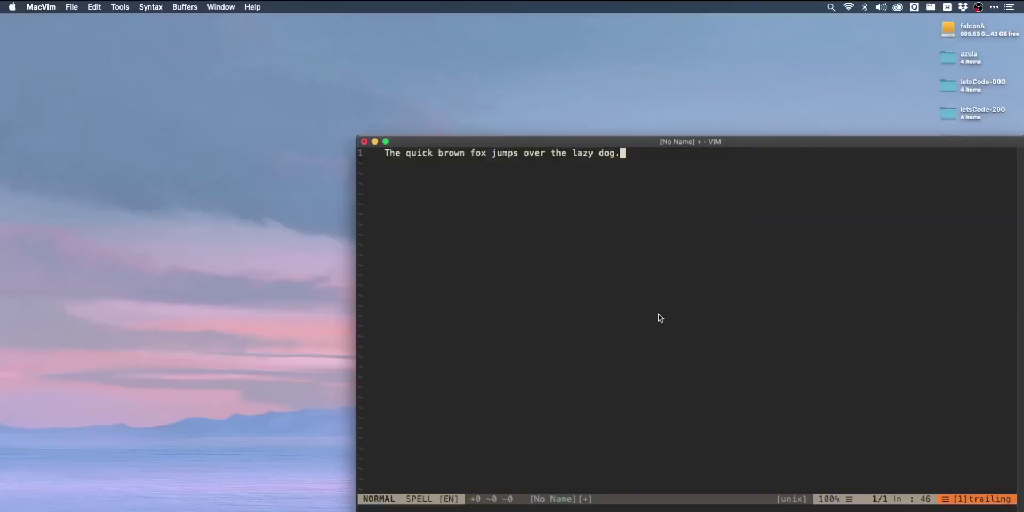
{"action": "key", "text": "ctrl+alt+Return"}
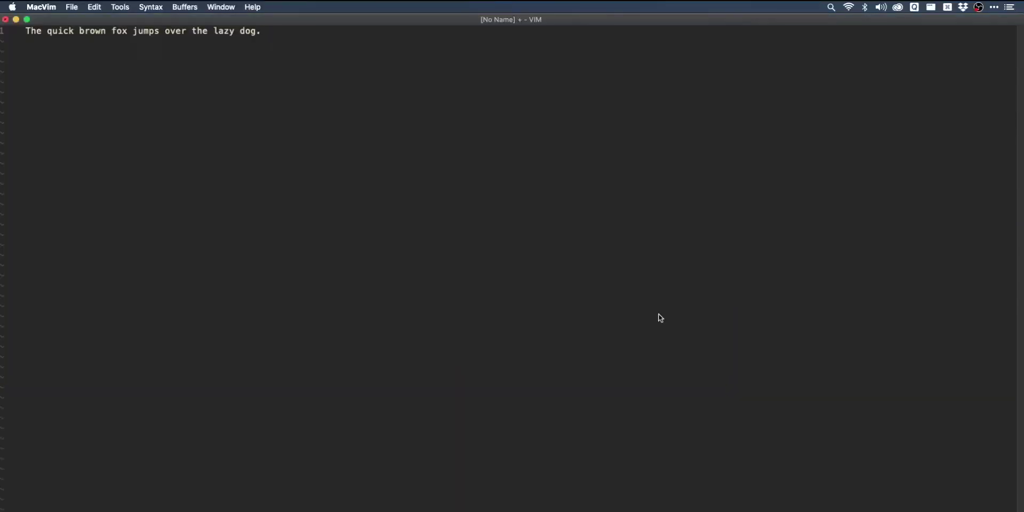
{"action": "key", "text": "ctrl+alt+BackSpace"}
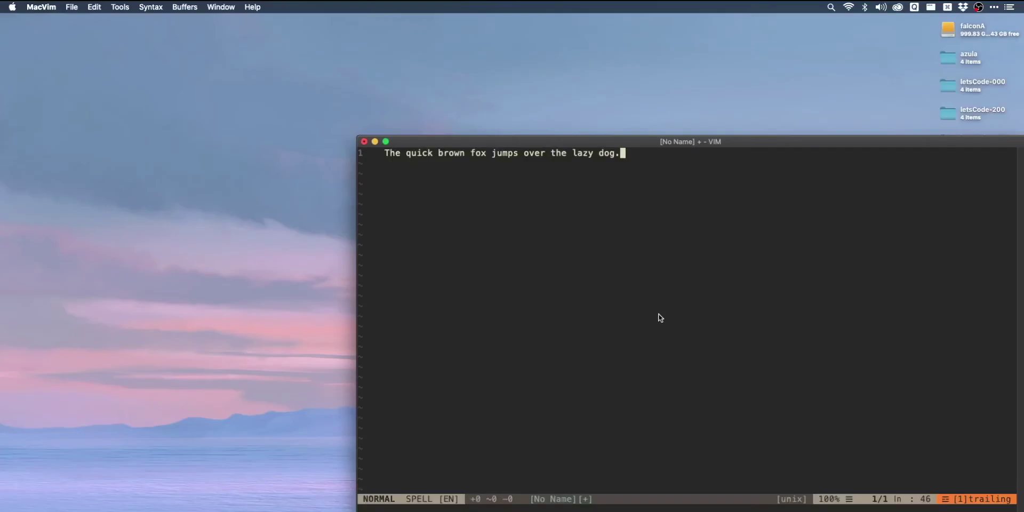
{"action": "key", "text": "ctrl+alt+c"}
{"action": "key", "text": "super+m"}
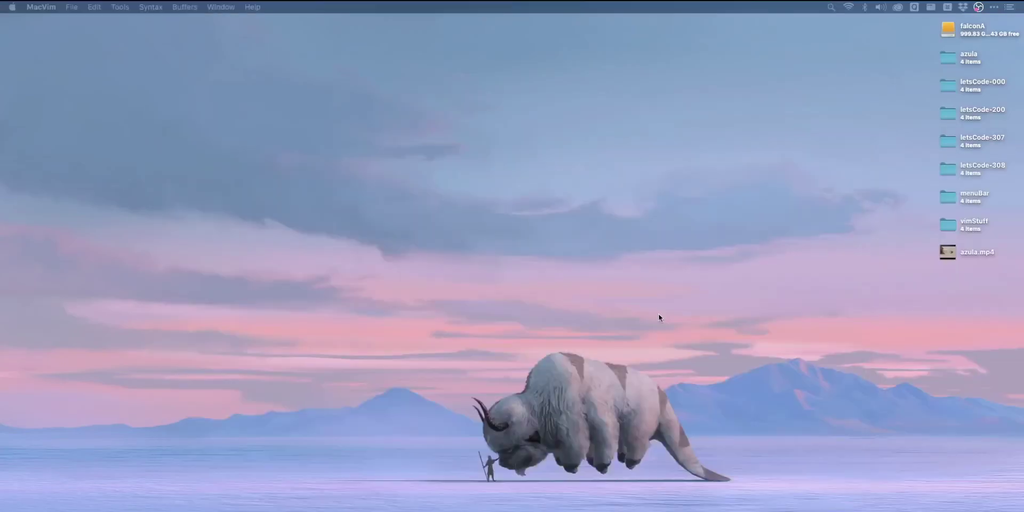
{"action": "key", "text": "super+Tab"}
{"action": "key", "text": "super+m"}
{"action": "key", "text": "super+Tab"}
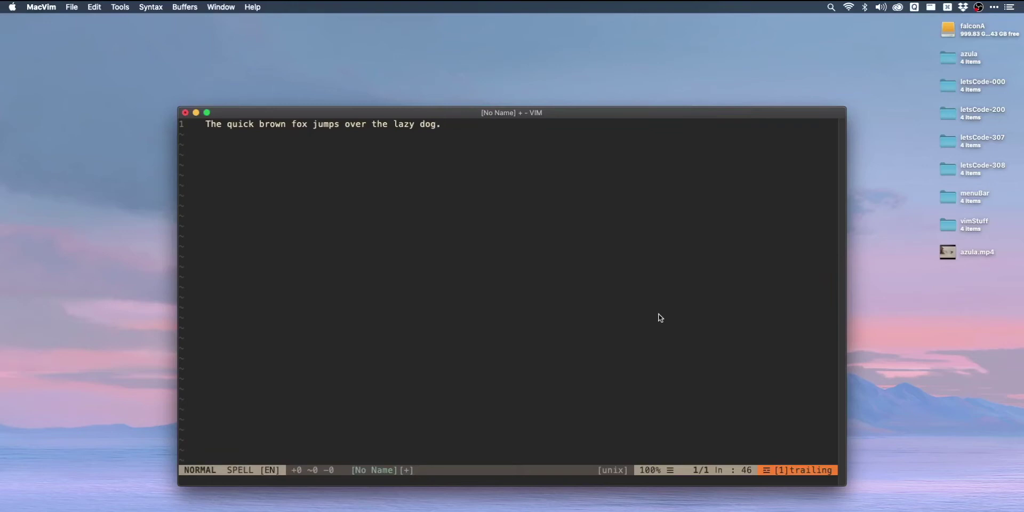
{"action": "key", "text": "super+alt+f"}
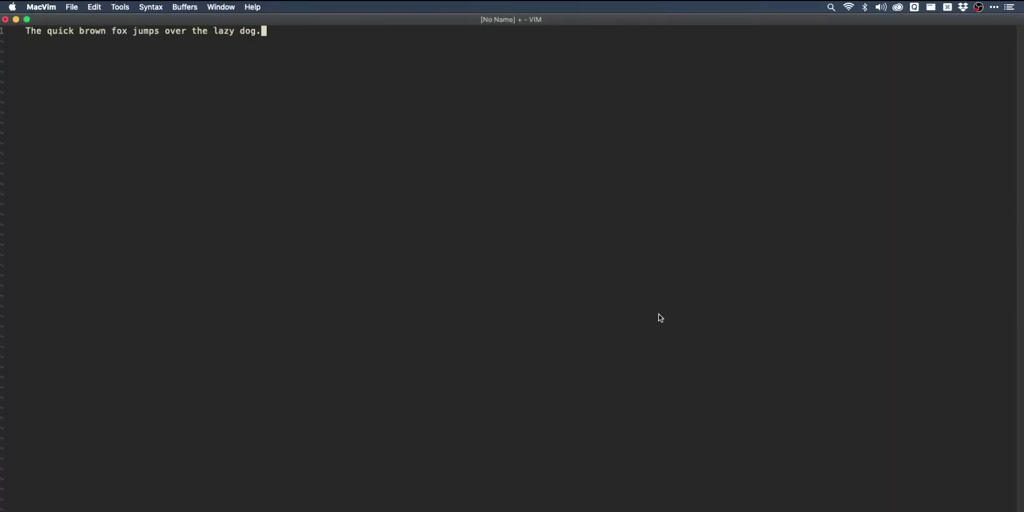
{"action": "key", "text": "super+alt+z"}
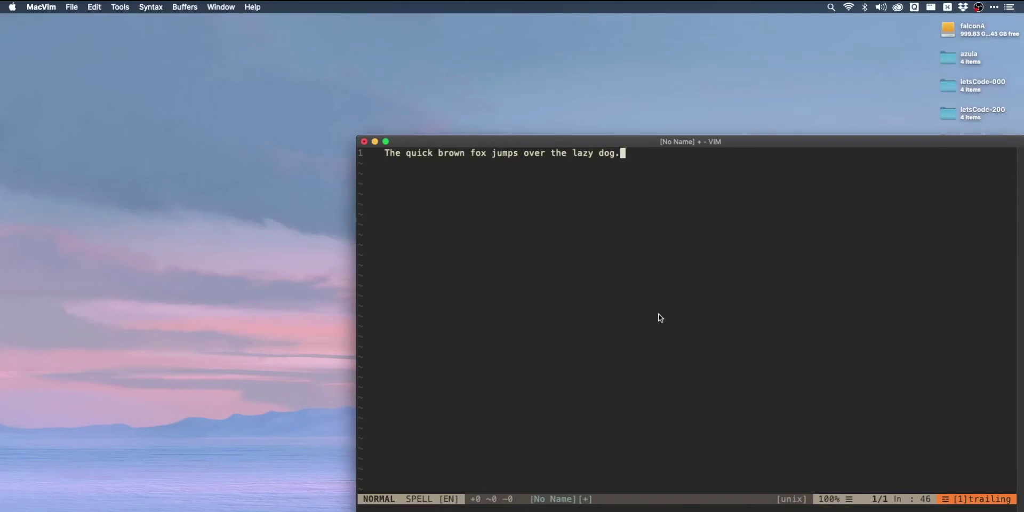
Center MacVim, stretch it to full screen height, and cycle its width larger and smaller.
{"action": "left_click", "coordinate": [616, 354]}
{"action": "key", "text": "super+alt+c"}
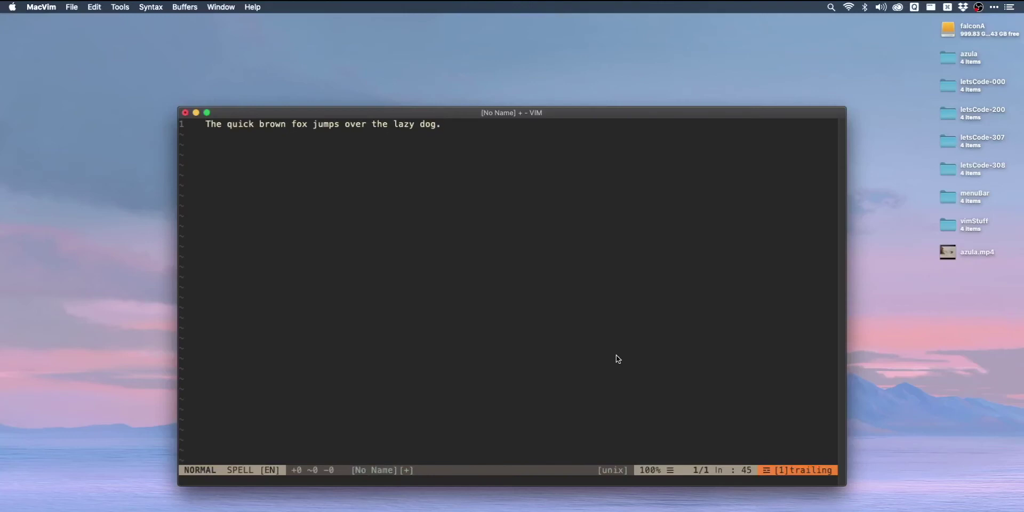
{"action": "key", "text": "super+alt+Up"}
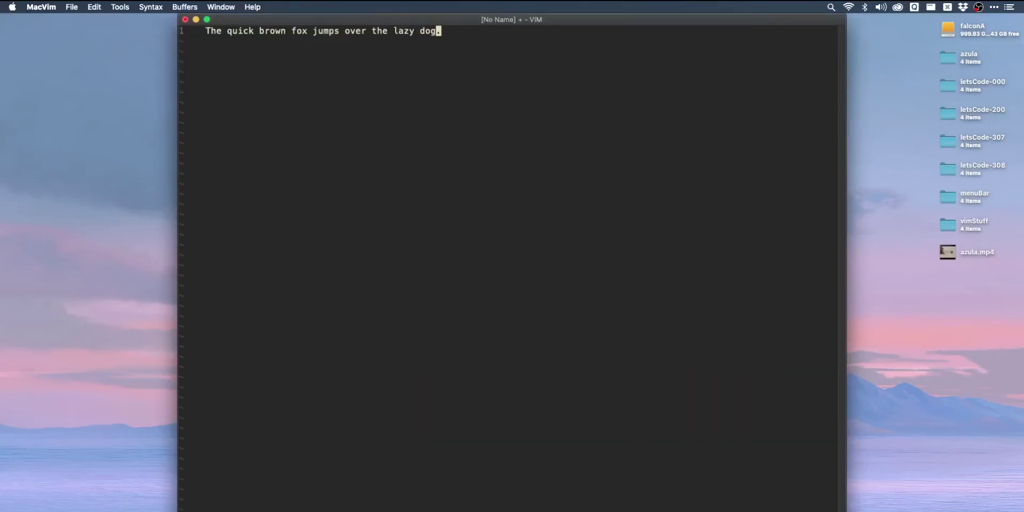
{"action": "key", "text": "ctrl+alt+shift+Right"}
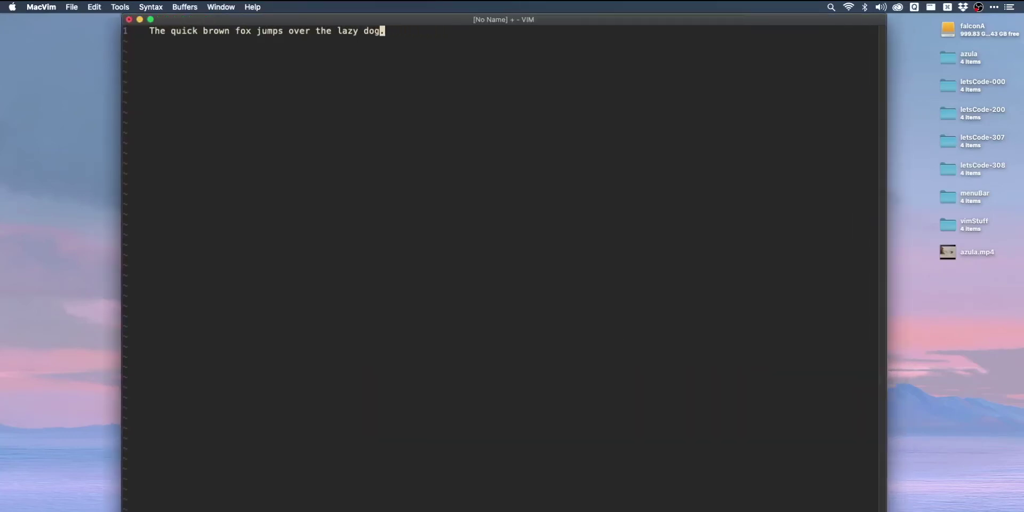
{"action": "key", "text": "ctrl+alt+shift+Left"}
{"action": "key", "text": "ctrl+alt+shift+Right"}
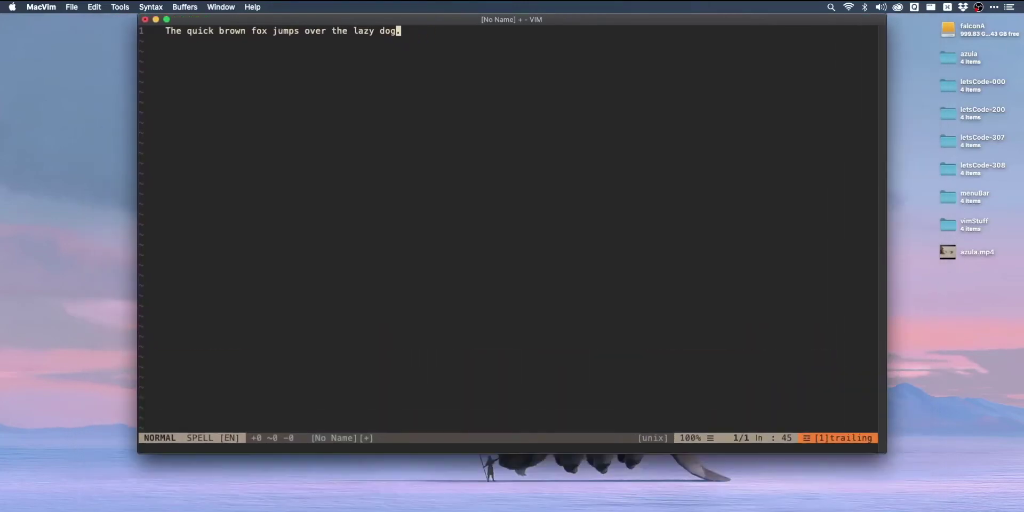
{"action": "key", "text": "ctrl+alt+shift+Left"}
{"action": "key", "text": "ctrl+alt+shift+Right"}
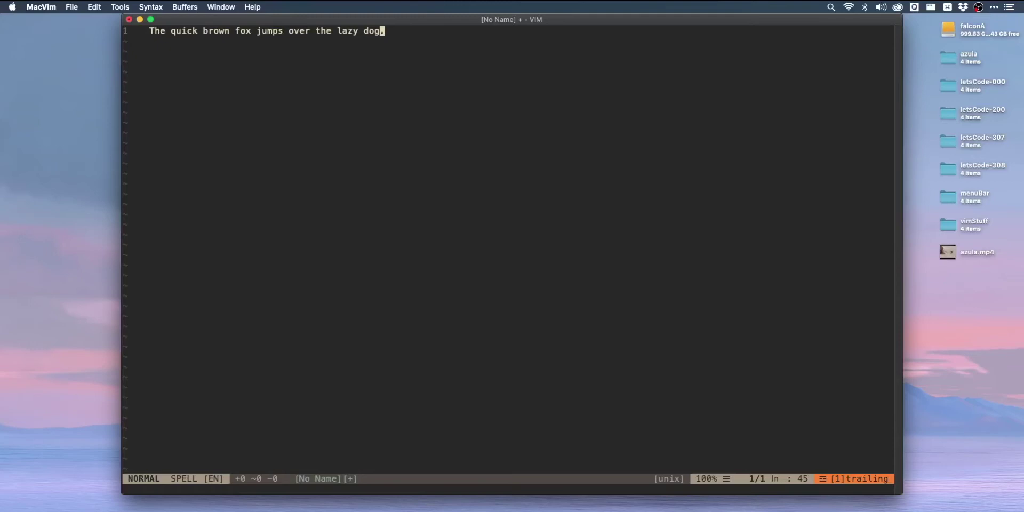
Snap MacVim to the left half and resize it to fill the left part of the screen.
{"action": "key", "text": "super+alt+Left"}
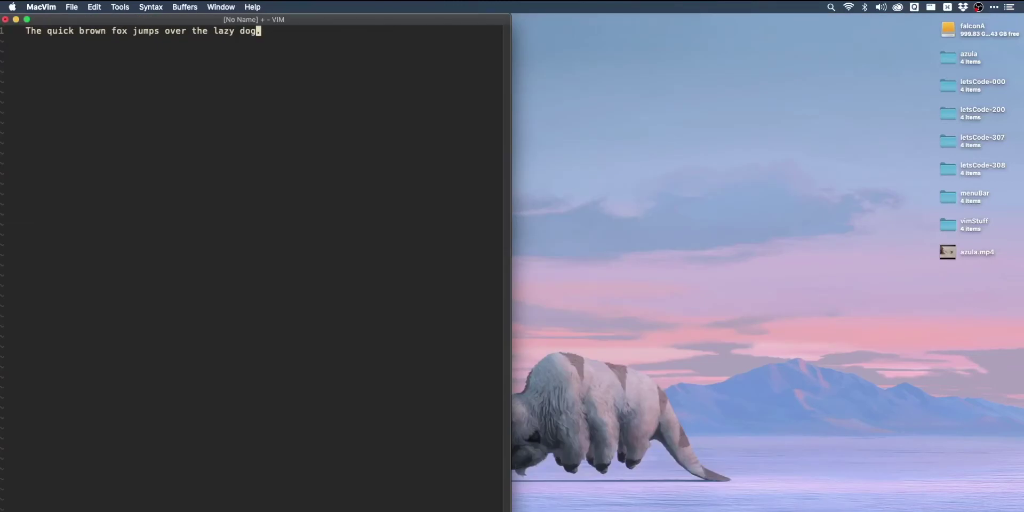
{"action": "key", "text": "ctrl+alt+shift+Right"}
{"action": "key", "text": "ctrl+alt+shift+Right"}
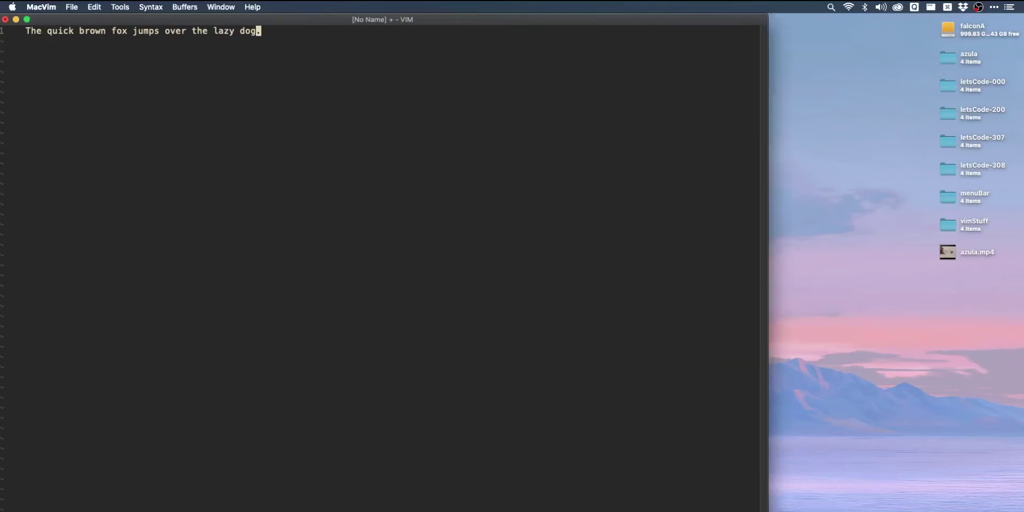
{"action": "key", "text": "ctrl+alt+shift+Left"}
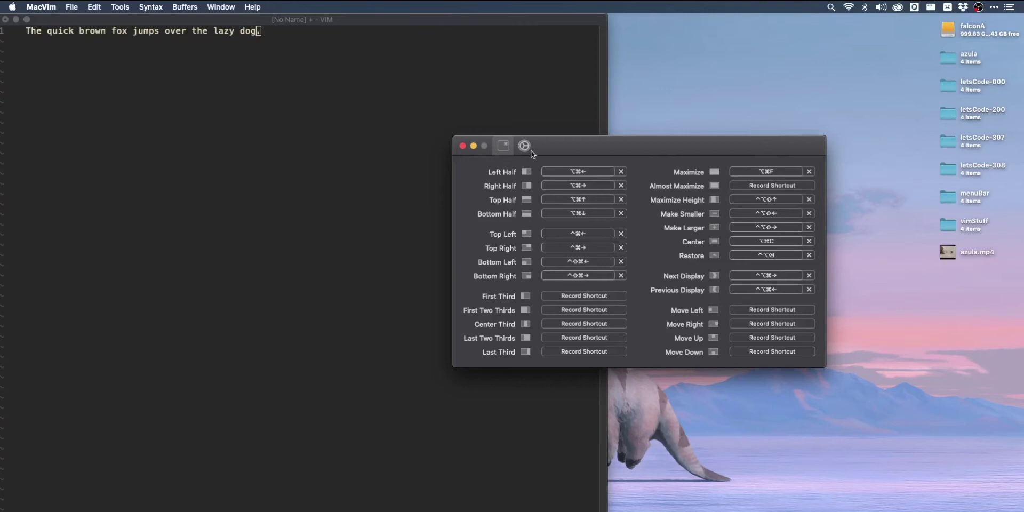
Drag MacVim into the bottom-right quarter, then up to the top-right corner.
{"action": "left_click", "coordinate": [525, 146]}
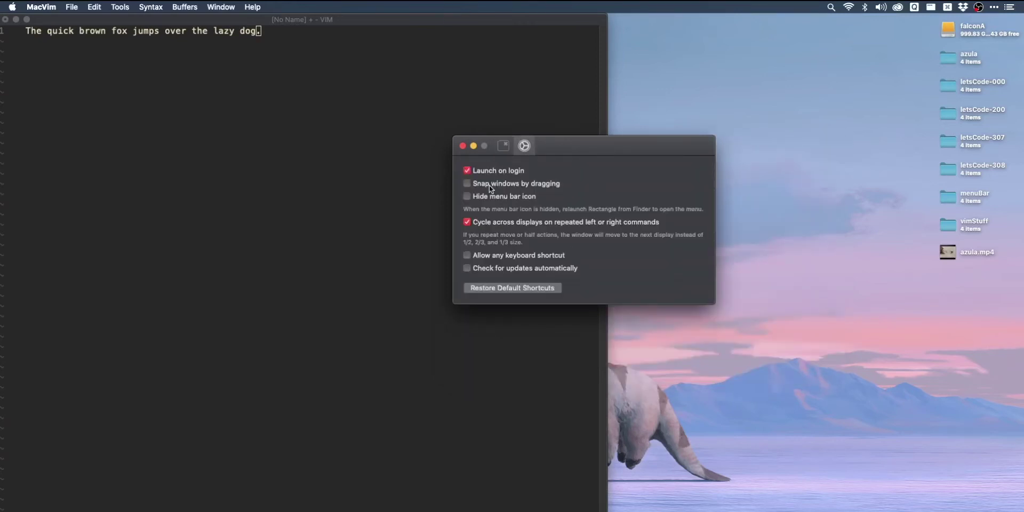
{"action": "left_click_drag", "start_coordinate": [109, 21], "coordinate": [1021, 509]}
{"action": "left_click_drag", "start_coordinate": [693, 298], "coordinate": [1017, 13]}
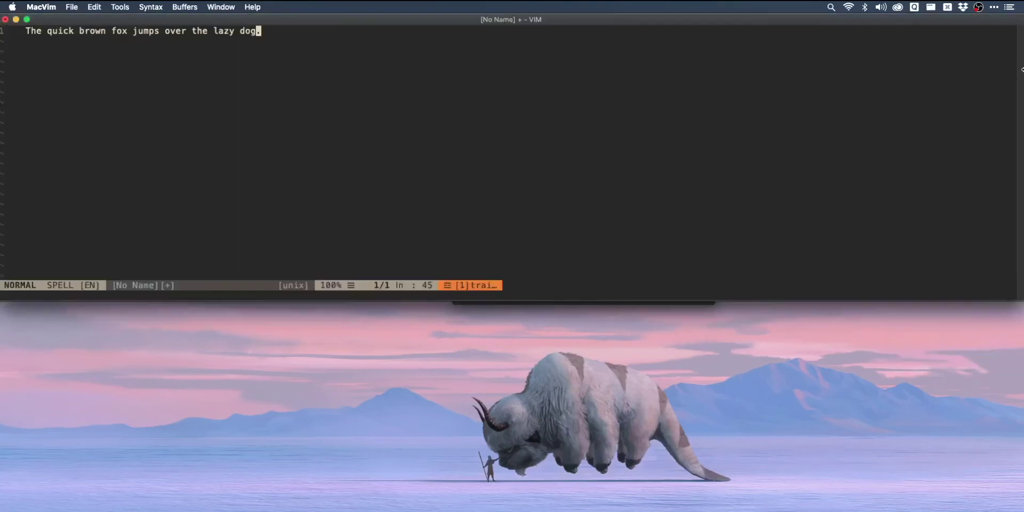
Maximize MacVim, snap it to the bottom-right quarter with ⌃⌥K, then center it with ⌃⌥C.
{"action": "double_click", "coordinate": [613, 21]}
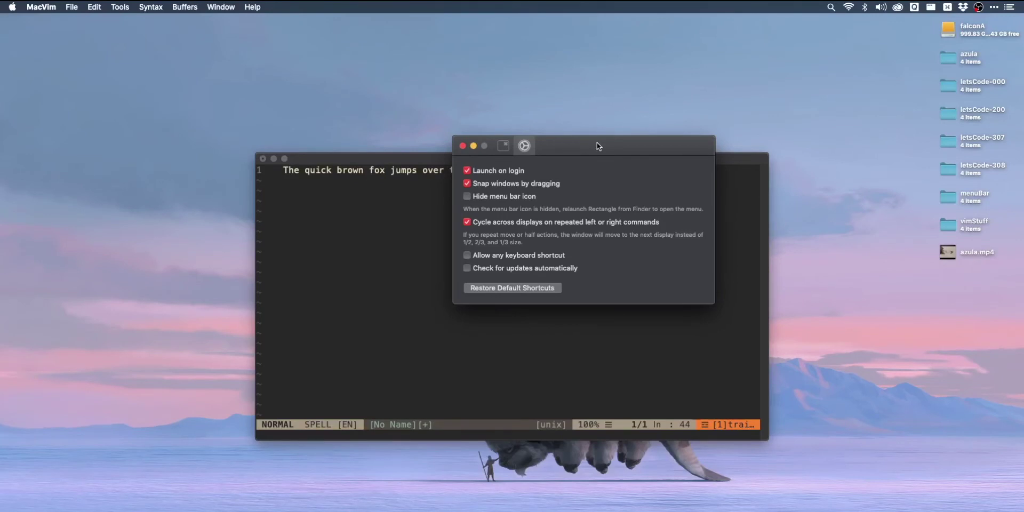
{"action": "key", "text": "ctrl+alt+k"}
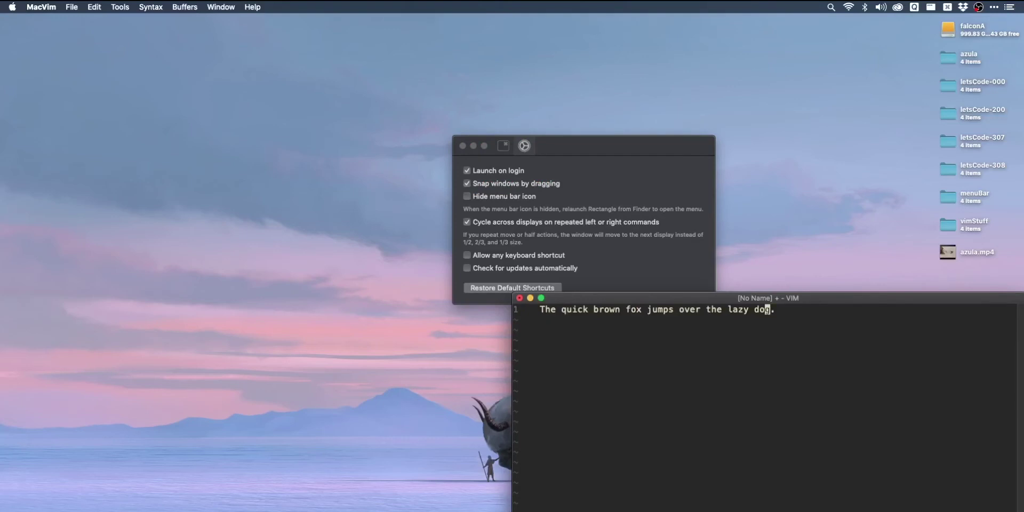
{"action": "key", "text": "ctrl+alt+c"}
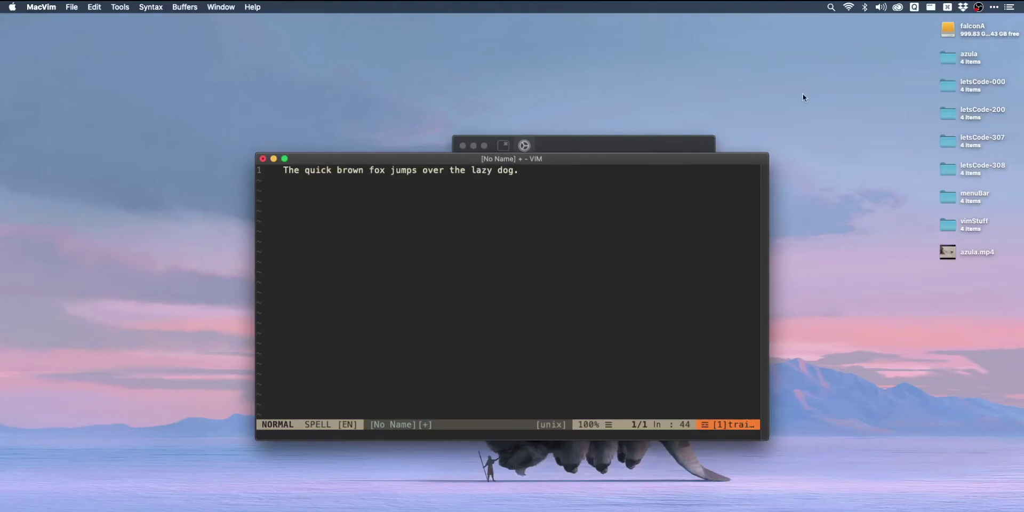
Turn off 'Snap windows by dragging' in Rectangle, leaving the menu bar icon visible.
{"action": "left_click", "coordinate": [682, 151]}
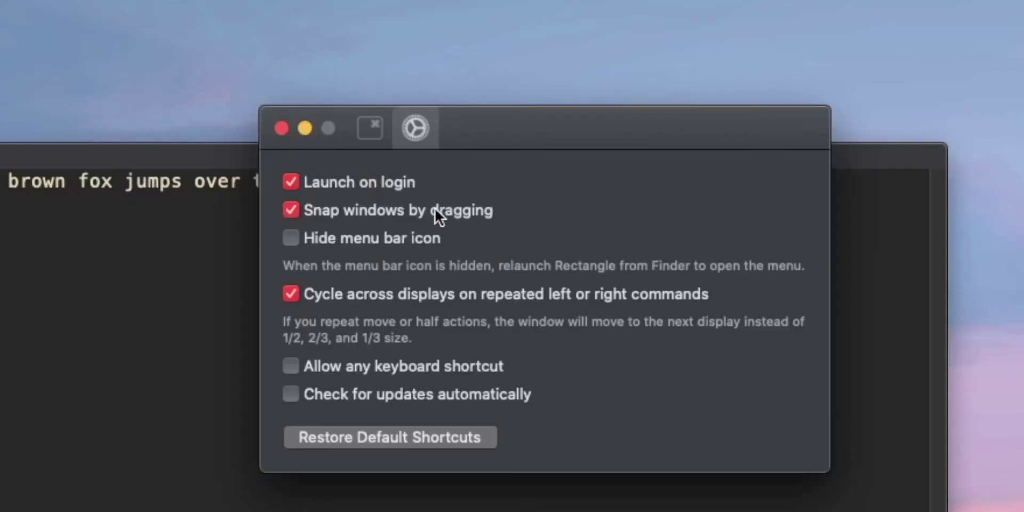
{"action": "left_click", "coordinate": [434, 209]}
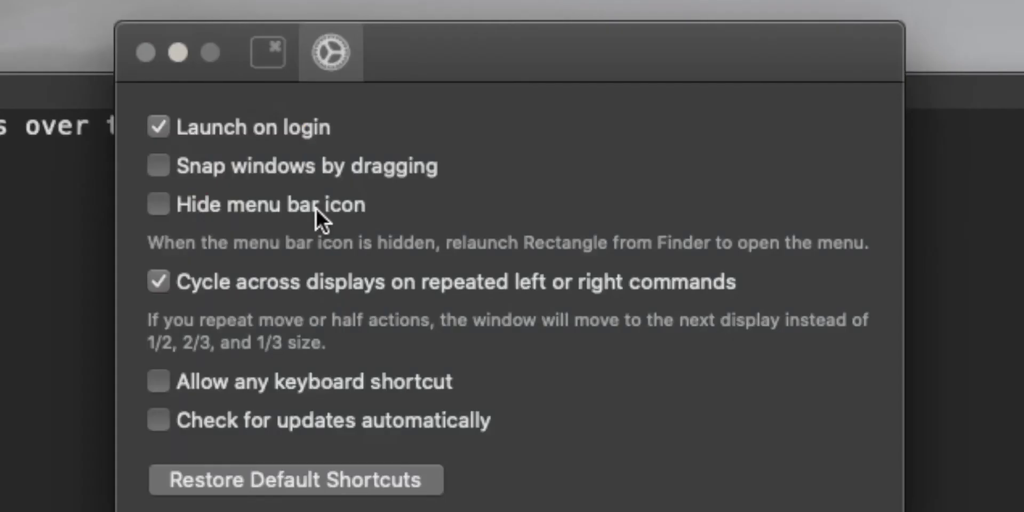
{"action": "left_click", "coordinate": [404, 238]}
{"action": "left_click", "coordinate": [404, 238]}
{"action": "left_click", "coordinate": [460, 153]}
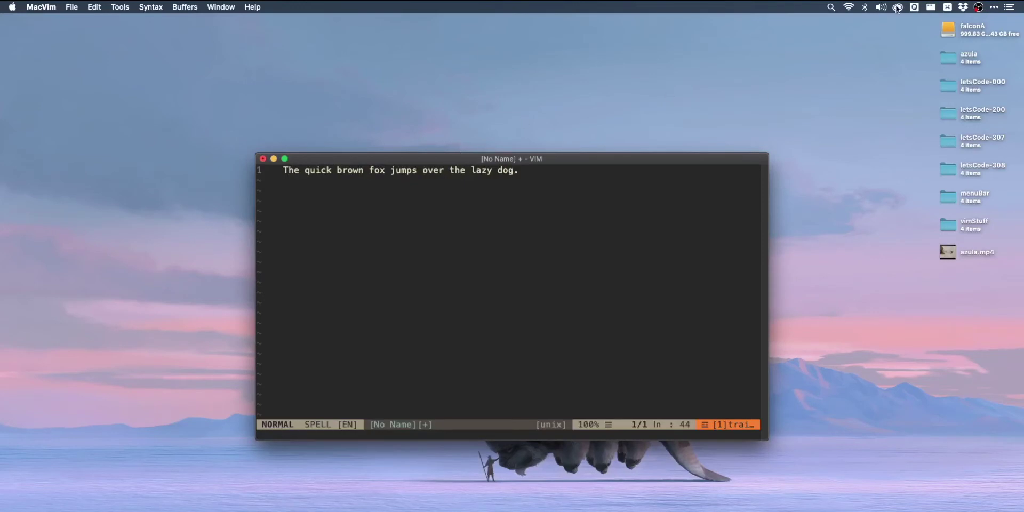
Review Rectangle's keyboard shortcut assignments in Preferences, then close it.
{"action": "left_click", "coordinate": [931, 7]}
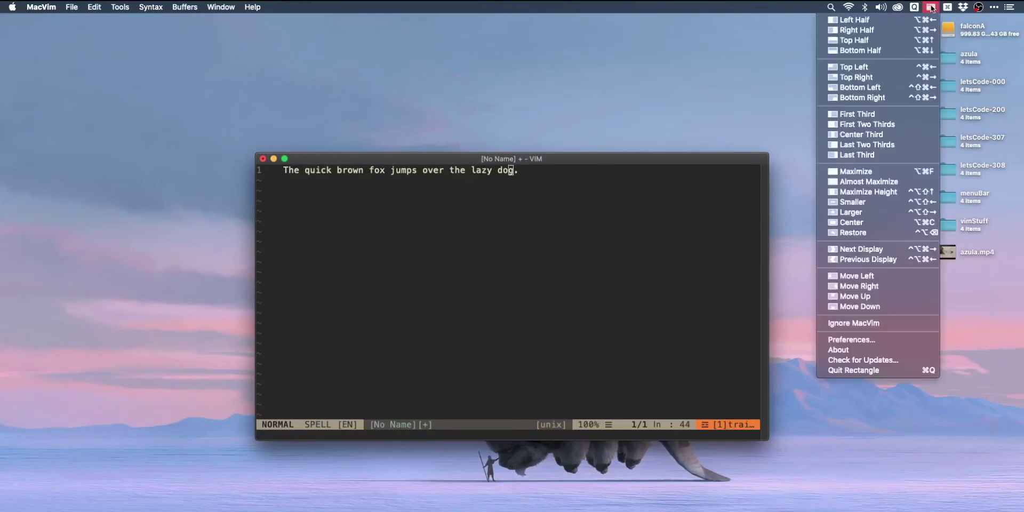
{"action": "left_click", "coordinate": [876, 338]}
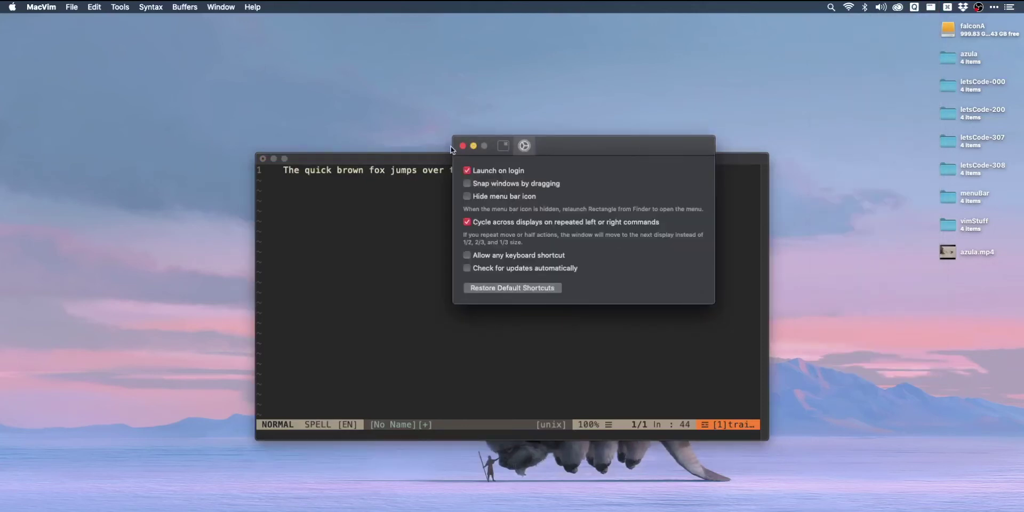
{"action": "left_click", "coordinate": [506, 146]}
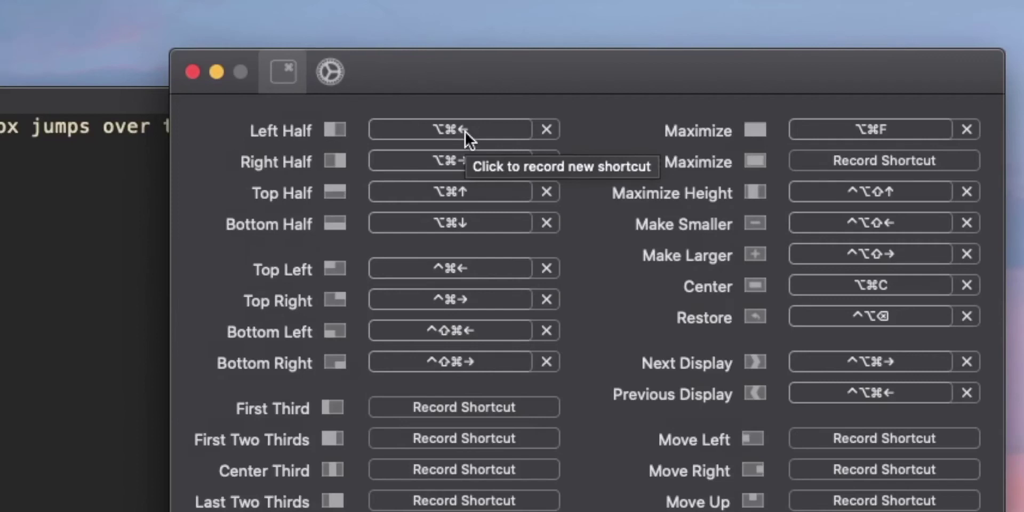
{"action": "left_click", "coordinate": [213, 75]}
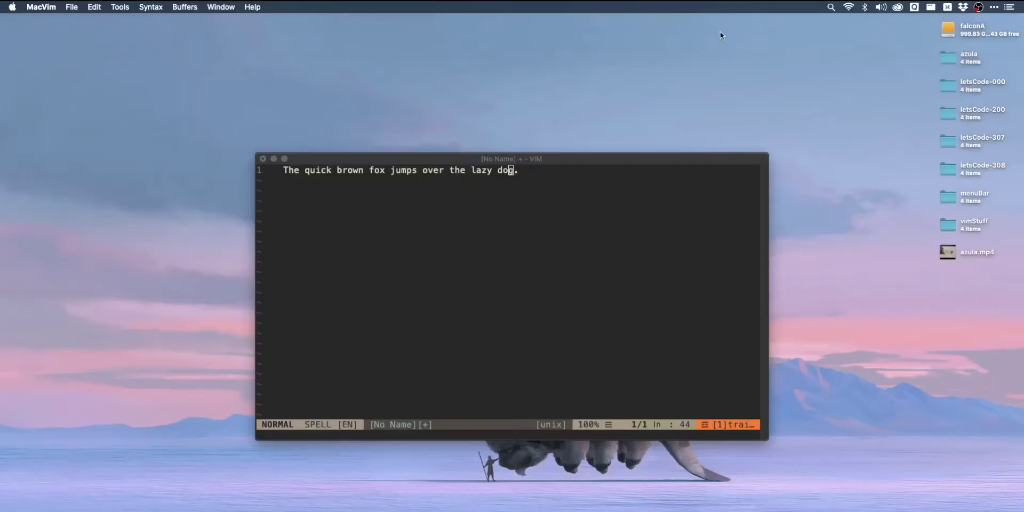
Snap MacVim into the left third of the screen via Rectangle's First Third, then hide it.
{"action": "left_click", "coordinate": [931, 8]}
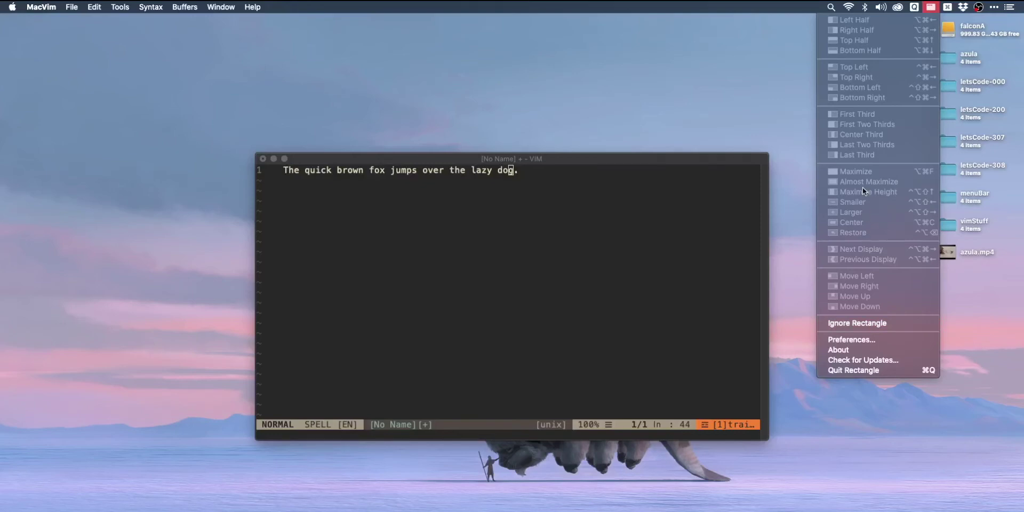
{"action": "left_click", "coordinate": [581, 277]}
{"action": "left_click", "coordinate": [931, 9]}
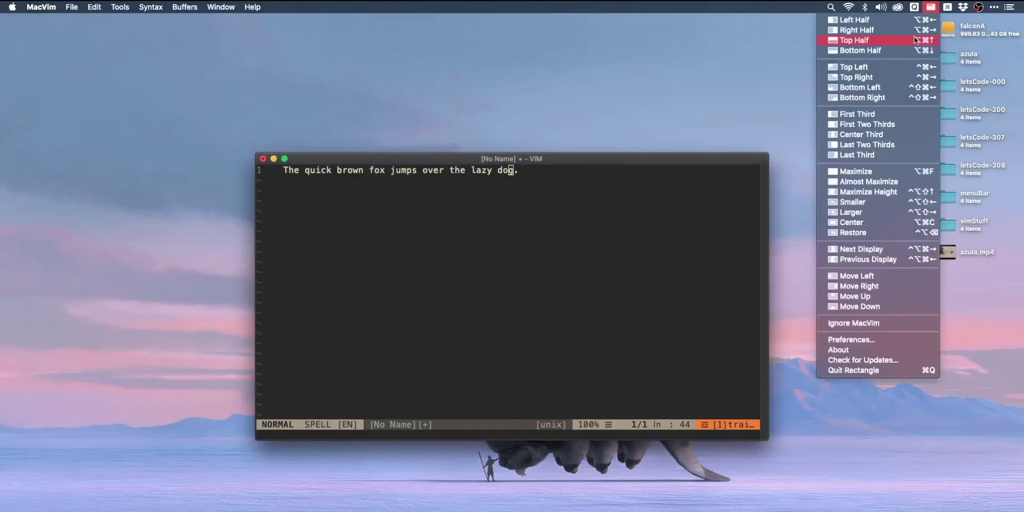
{"action": "left_click", "coordinate": [894, 117]}
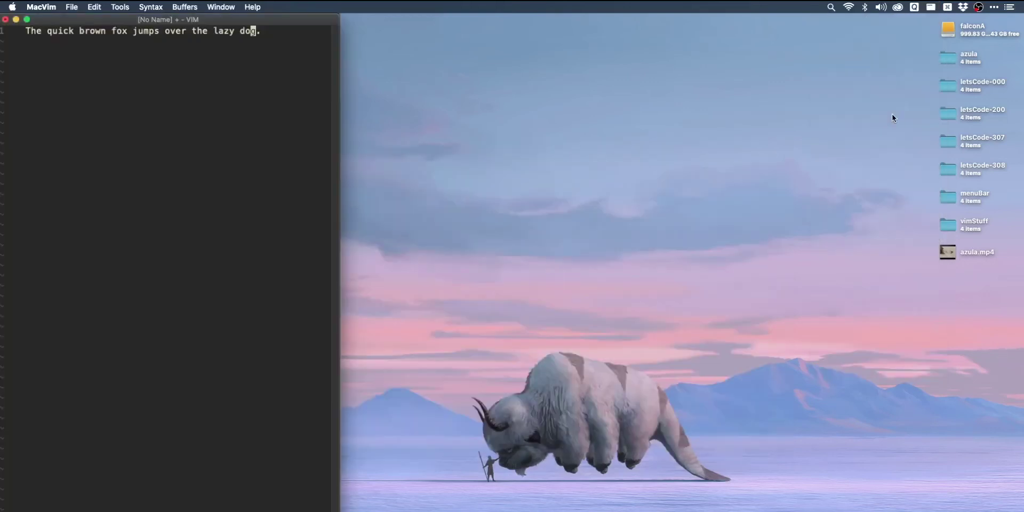
{"action": "key", "text": "super+h"}
Check the media key forwarder's options, then launch Spotify.
{"action": "left_click", "coordinate": [915, 7]}
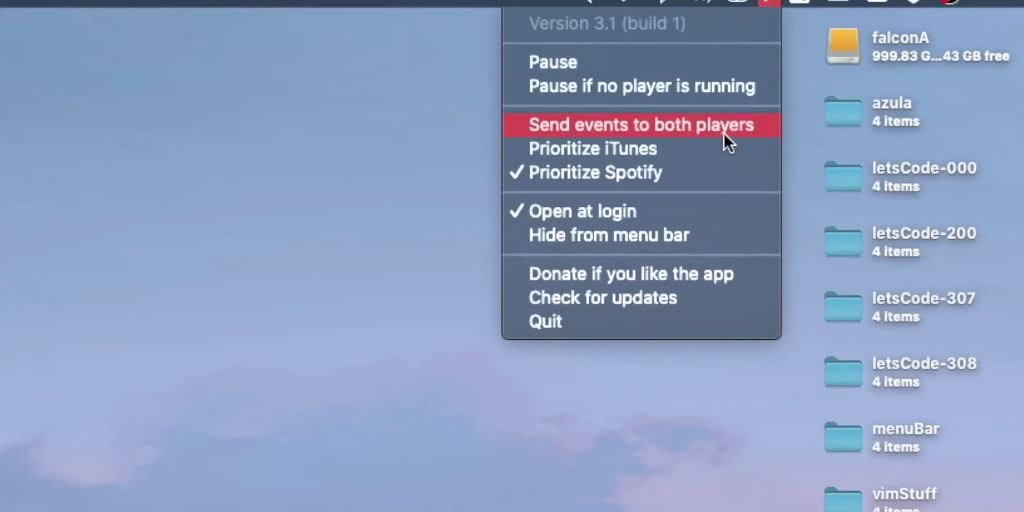
{"action": "left_click", "coordinate": [376, 260]}
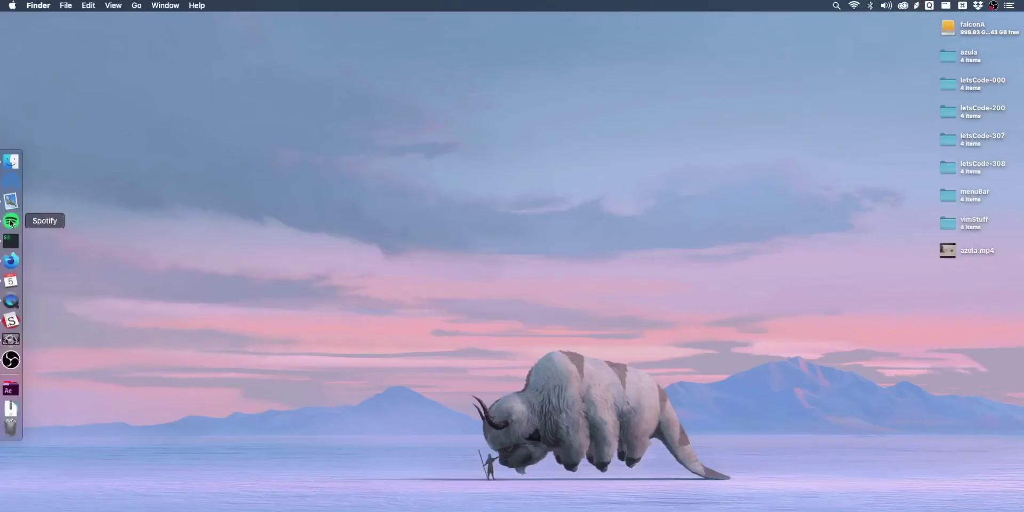
{"action": "left_click", "coordinate": [10, 221]}
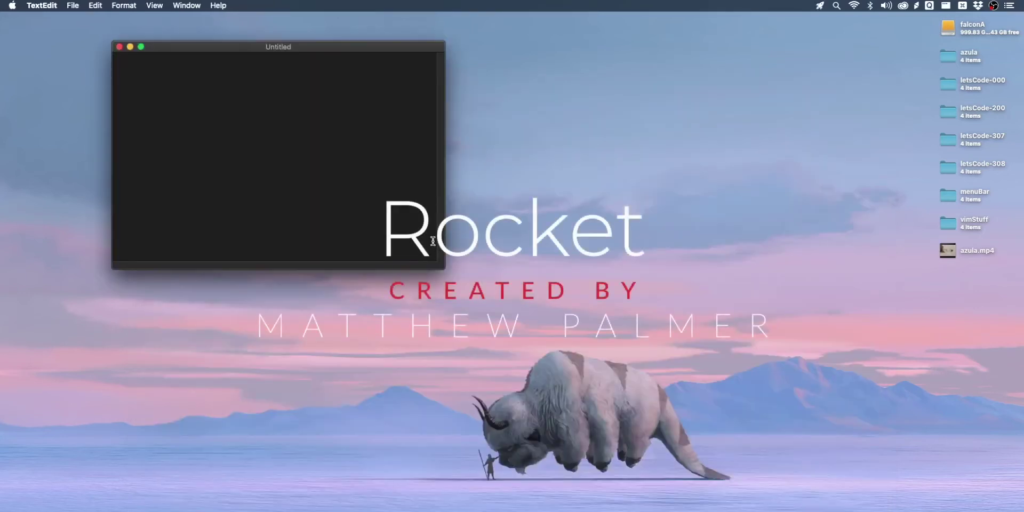
Check Rocket's ':' trigger key in Preferences and type a colon into the blank TextEdit document.
{"action": "left_click", "coordinate": [822, 9]}
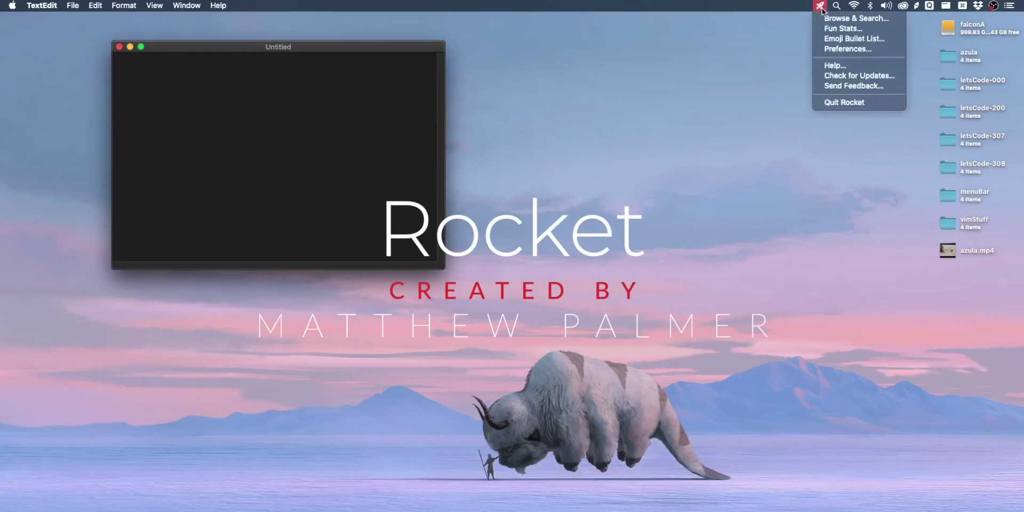
{"action": "left_click", "coordinate": [854, 48]}
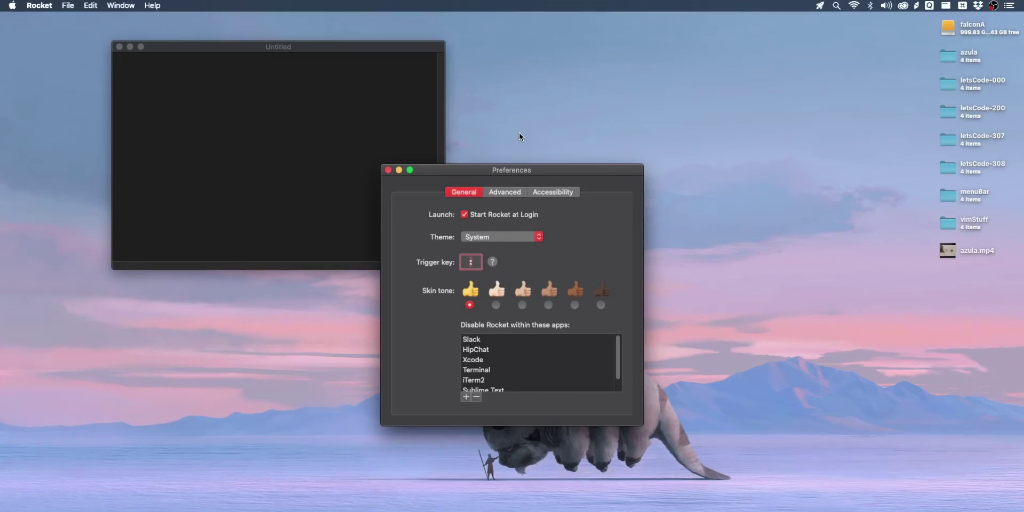
{"action": "left_click", "coordinate": [219, 99]}
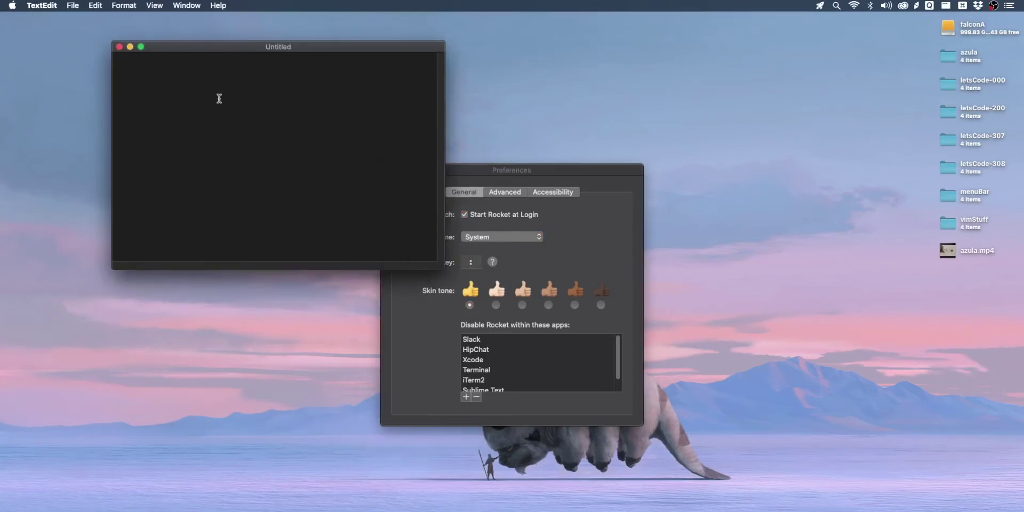
{"action": "type", "text": ":"}
{"action": "left_click", "coordinate": [533, 245]}
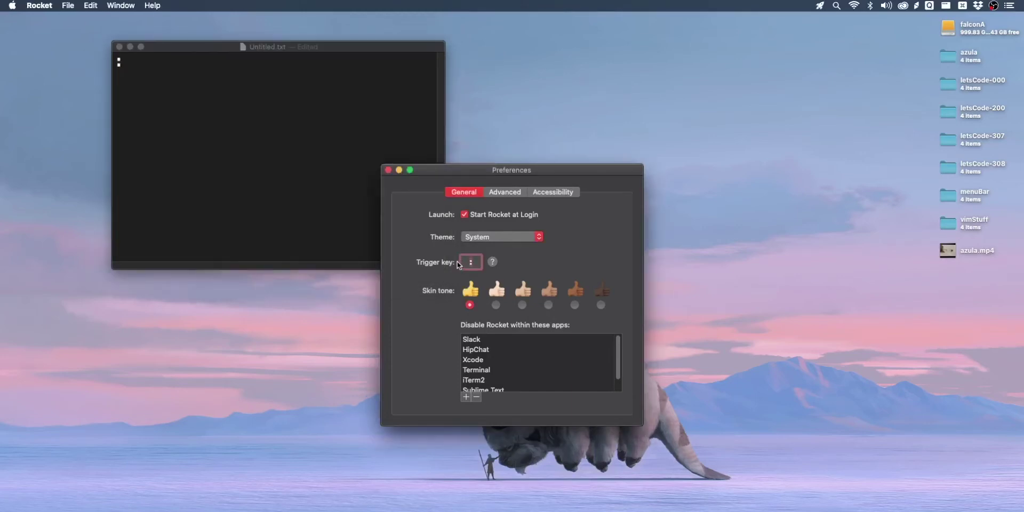
Type ':win' in TextEdit to insert the wink emoji through Rocket.
{"action": "left_click", "coordinate": [230, 206]}
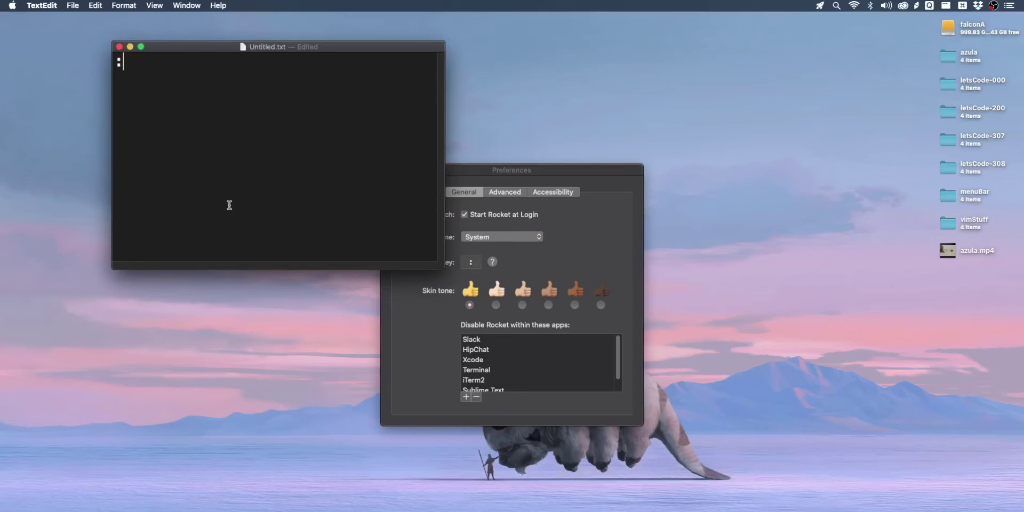
{"action": "type", "text": "w"}
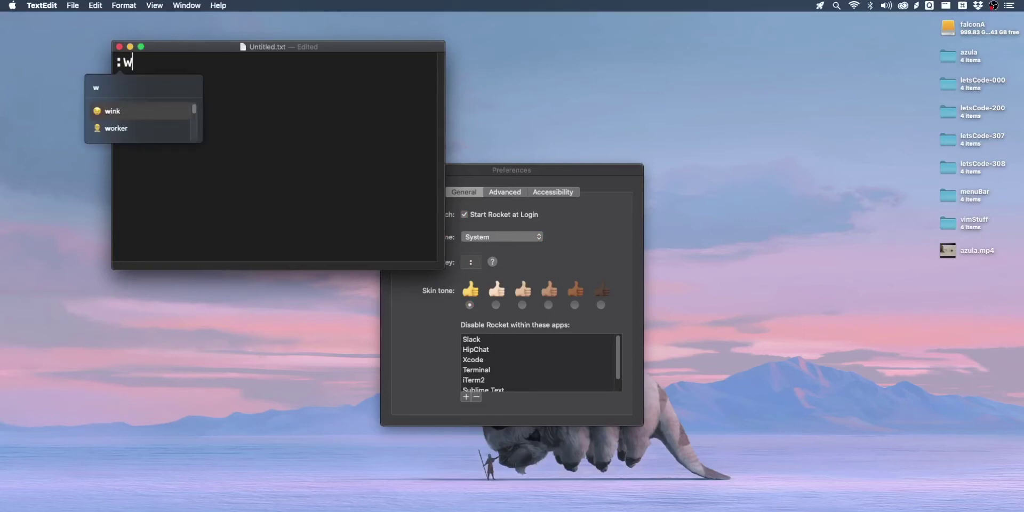
{"action": "key", "text": "BackSpace"}
{"action": "type", "text": "hap"}
{"action": "key", "text": "BackSpace"}
{"action": "key", "text": "BackSpace"}
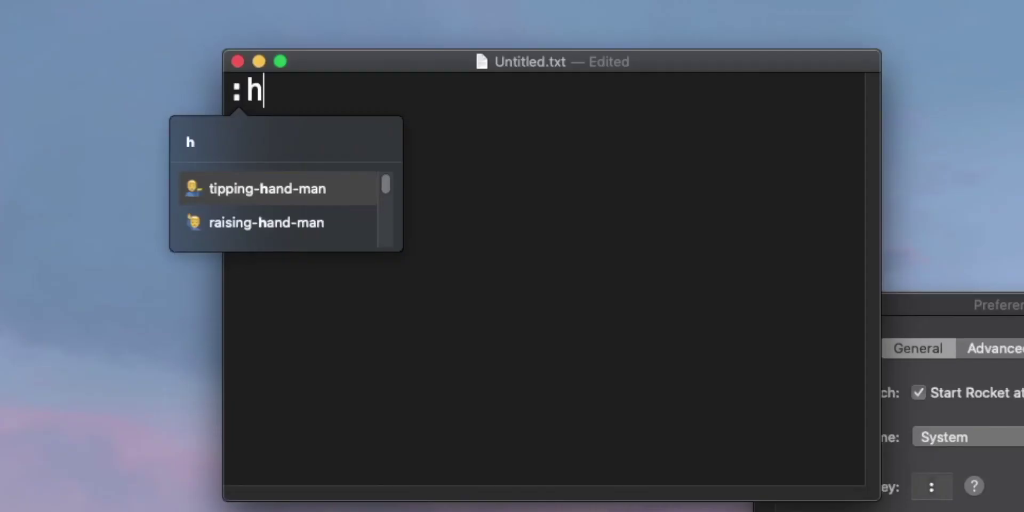
{"action": "key", "text": "BackSpace"}
{"action": "type", "text": "s"}
{"action": "key", "text": "BackSpace"}
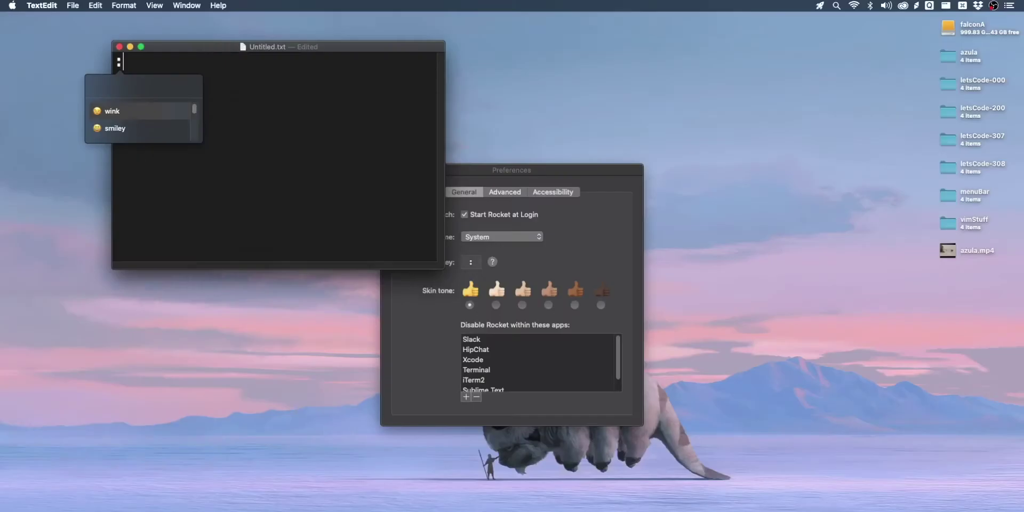
{"action": "type", "text": "hap"}
{"action": "key", "text": "BackSpace"}
{"action": "key", "text": "BackSpace"}
{"action": "key", "text": "BackSpace"}
{"action": "type", "text": "win"}
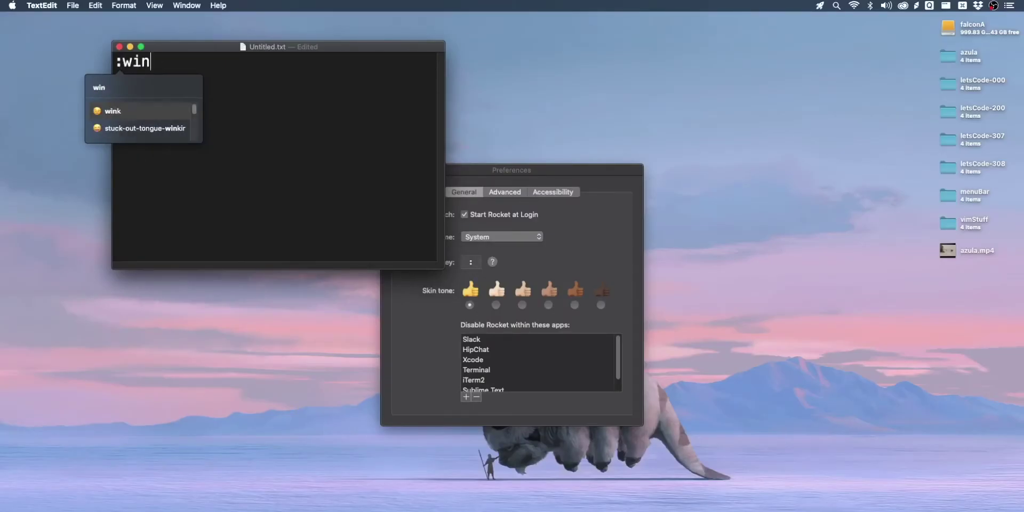
{"action": "key", "text": "Return"}
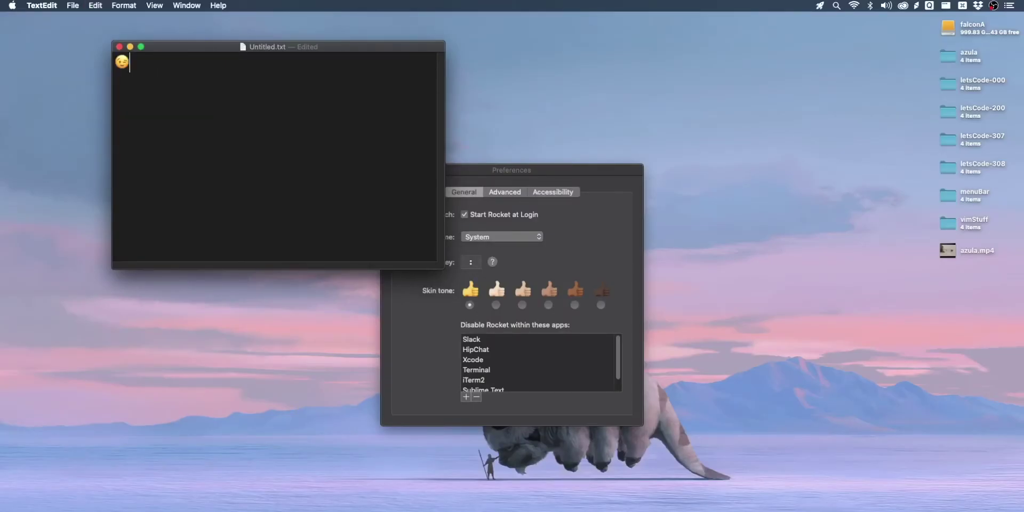
Select the wink emoji and enlarge it with ⌘+.
{"action": "key", "text": "super+a"}
{"action": "key", "text": "super+plus"}
{"action": "key", "text": "super+plus"}
{"action": "key", "text": "super+plus"}
{"action": "key", "text": "super+plus"}
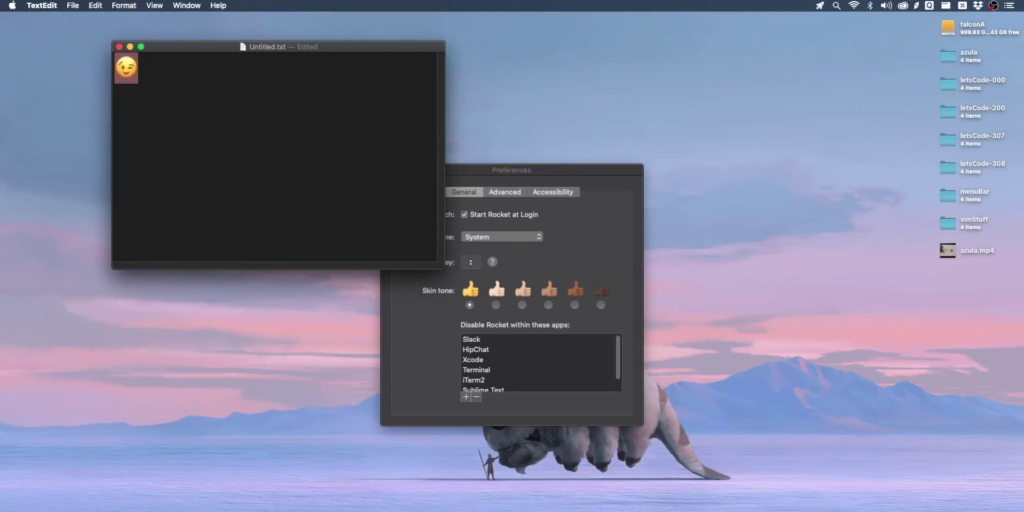
{"action": "left_click", "coordinate": [241, 243]}
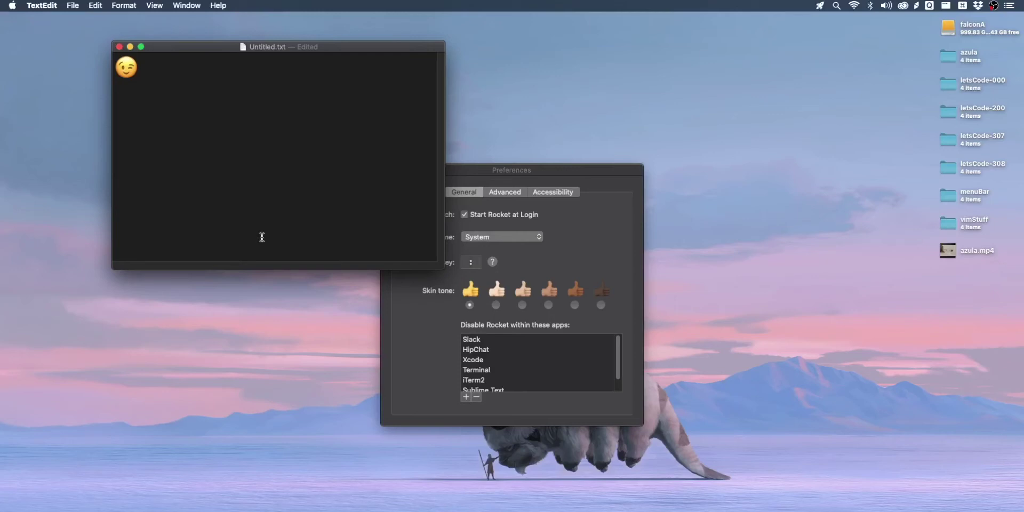
In Rocket preferences, scroll the 'Disable Rocket within these apps' list and add another app.
{"action": "left_click", "coordinate": [614, 271]}
{"action": "scroll", "coordinate": [492, 362], "scroll_direction": "down", "scroll_amount": 2}
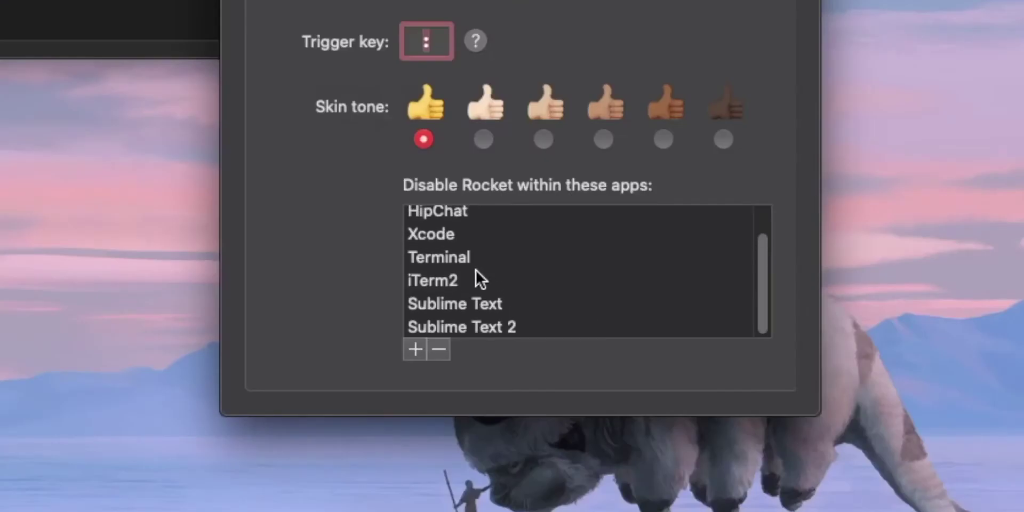
{"action": "scroll", "coordinate": [467, 274], "scroll_direction": "up", "scroll_amount": 1}
{"action": "scroll", "coordinate": [443, 226], "scroll_direction": "down", "scroll_amount": 1}
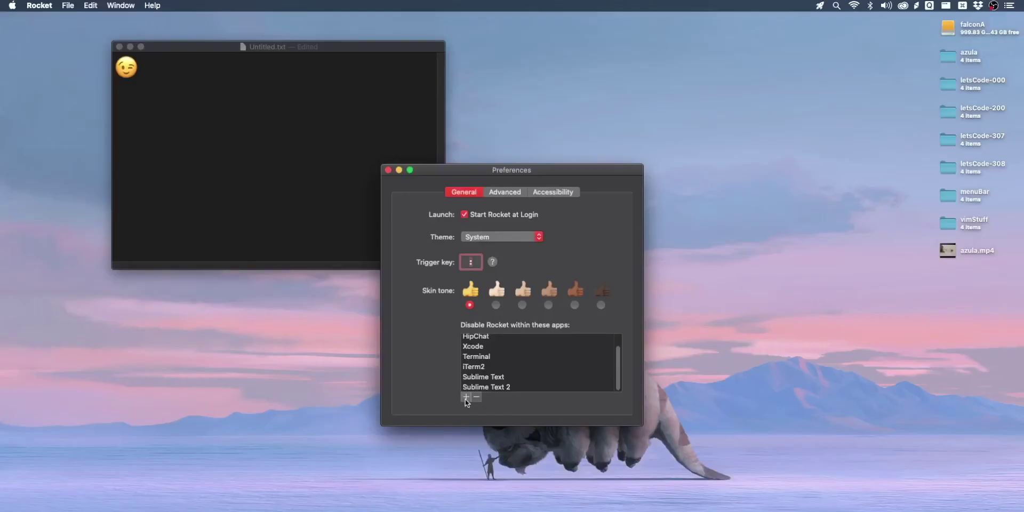
{"action": "left_click", "coordinate": [466, 399]}
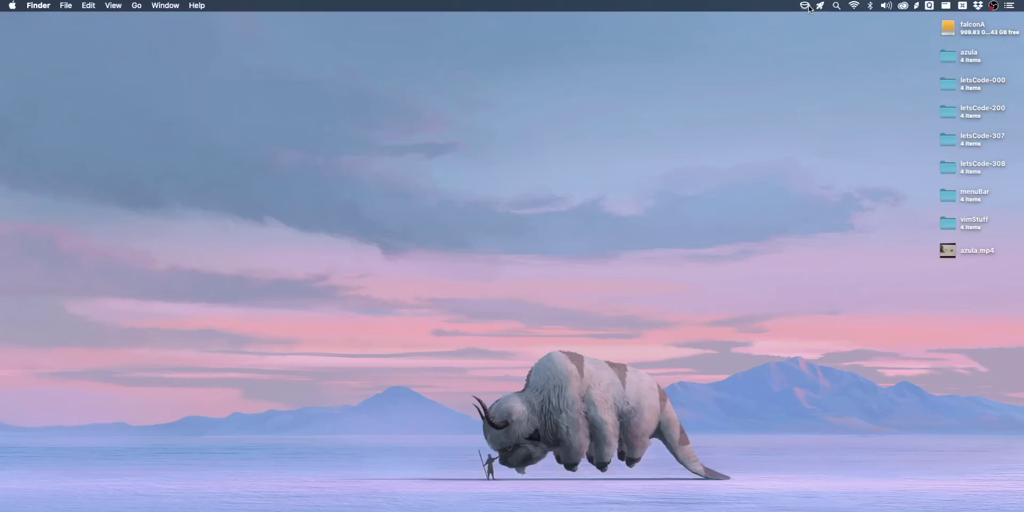
Read the man caffeinate page in the iTerm2 hotkey window, quit it, then deactivate KeepingYouAwake.
{"action": "key", "text": "alt+space"}
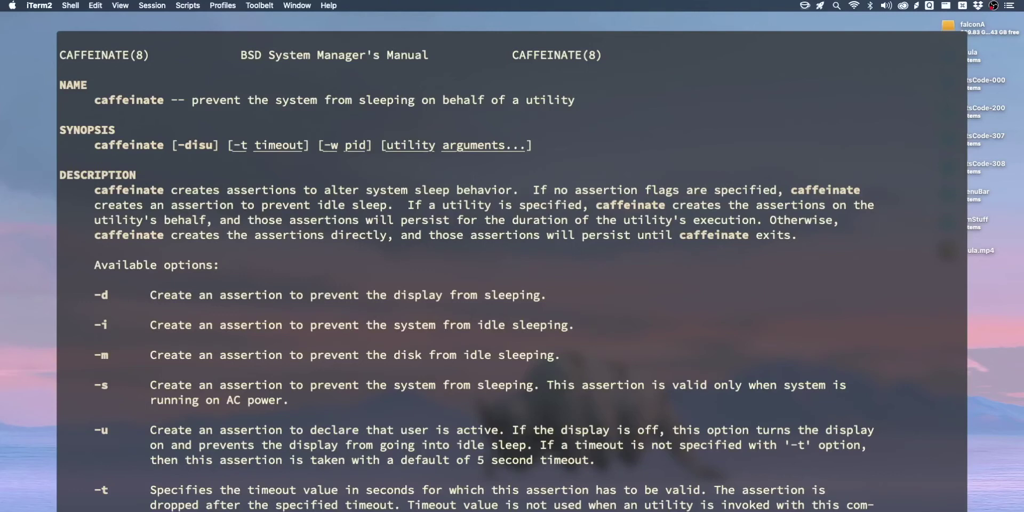
{"action": "scroll", "coordinate": [467, 272], "scroll_direction": "down", "scroll_amount": 5}
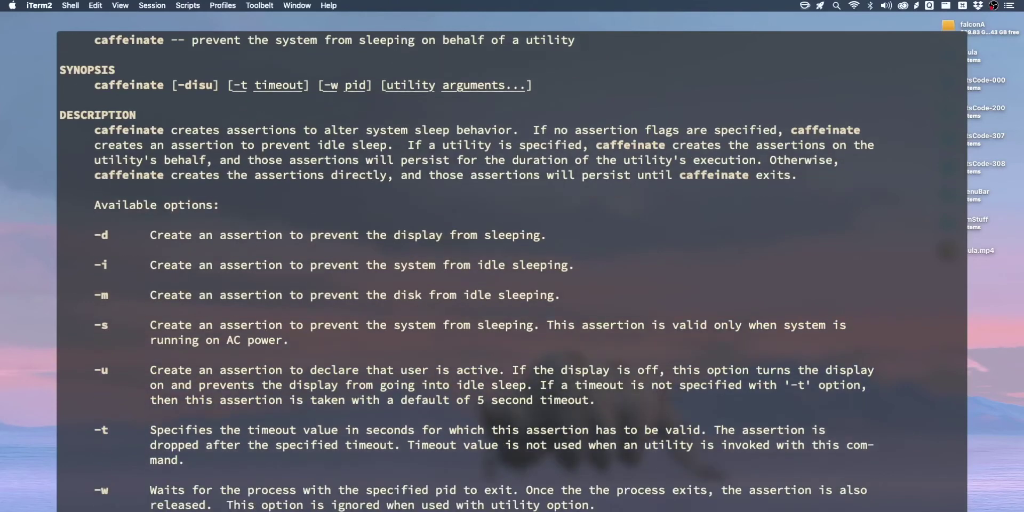
{"action": "scroll", "coordinate": [467, 272], "scroll_direction": "up", "scroll_amount": 3}
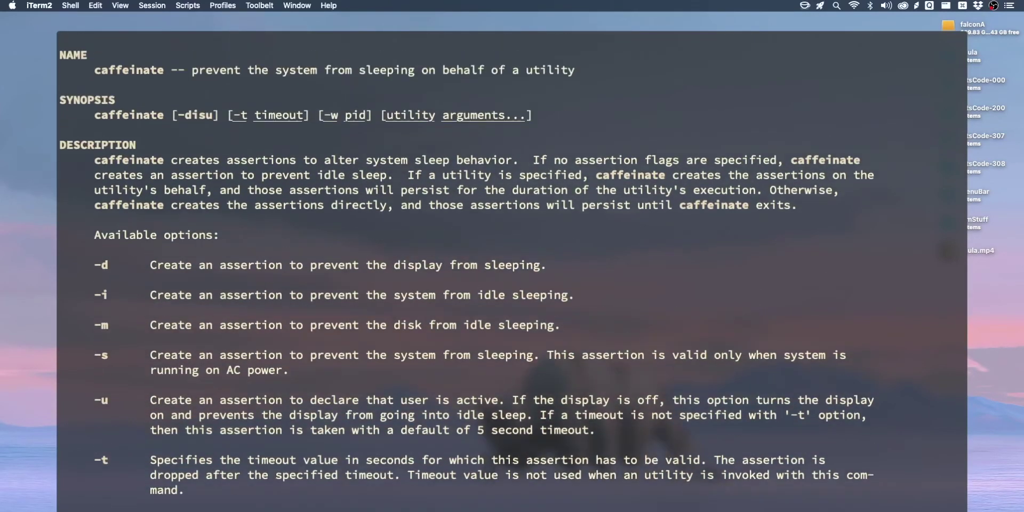
{"action": "scroll", "coordinate": [467, 273], "scroll_direction": "down", "scroll_amount": 1}
{"action": "scroll", "coordinate": [467, 272], "scroll_direction": "down", "scroll_amount": 4}
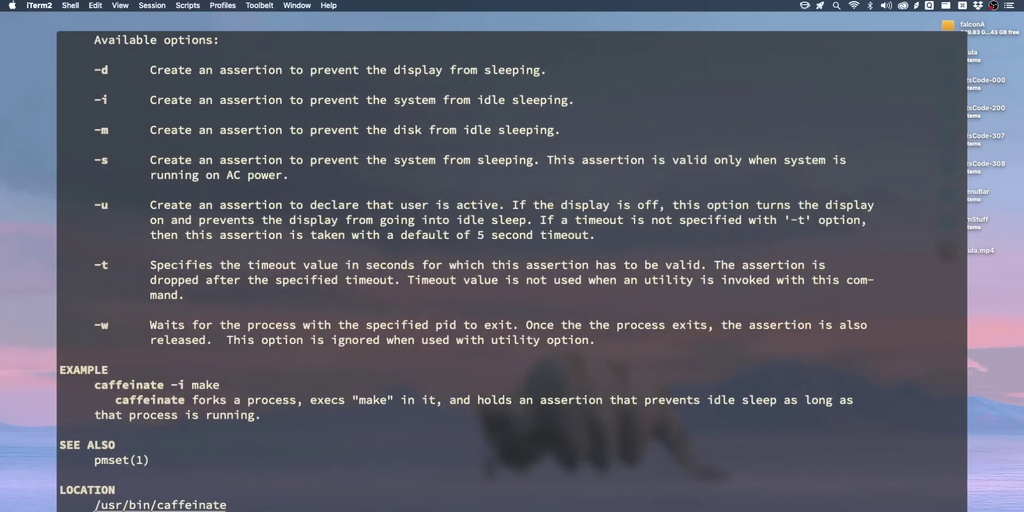
{"action": "key", "text": "q"}
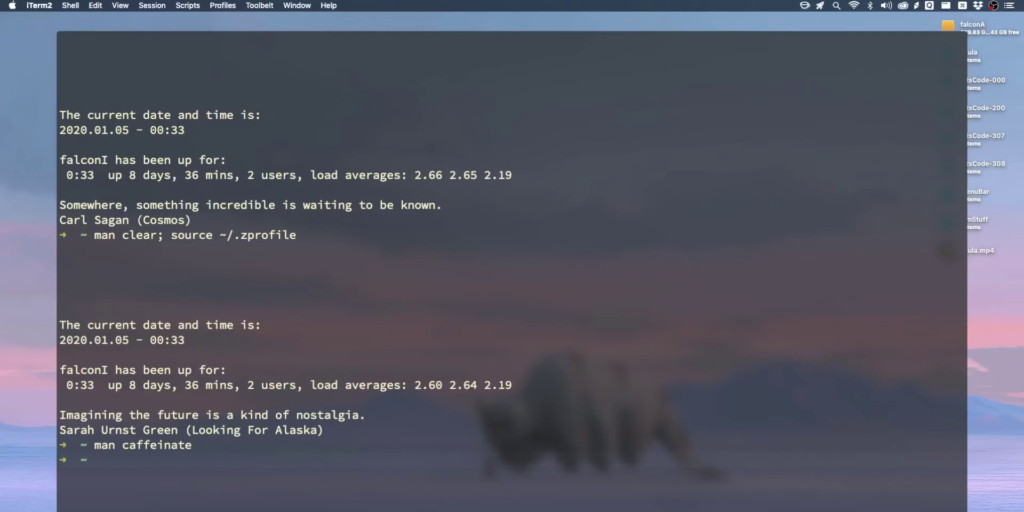
{"action": "left_click", "coordinate": [805, 10]}
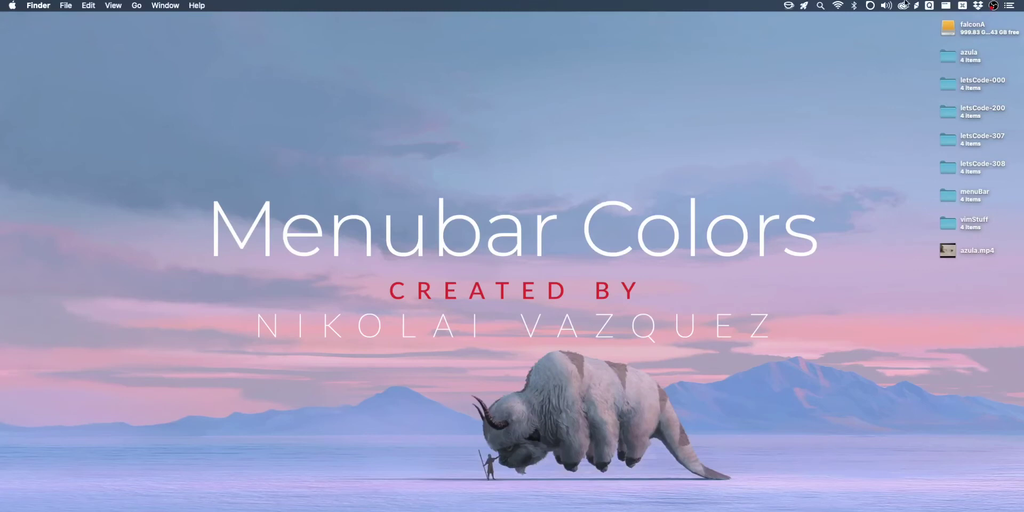
Open Menubar Colors, center its panel, and sample the desktop's light sky-blue.
{"action": "left_click", "coordinate": [872, 6]}
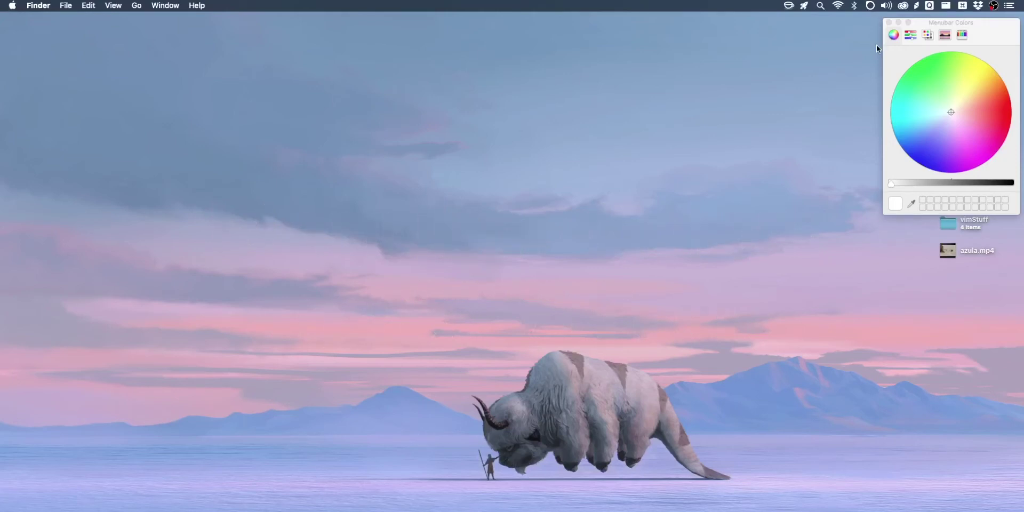
{"action": "left_click_drag", "start_coordinate": [924, 24], "coordinate": [527, 183]}
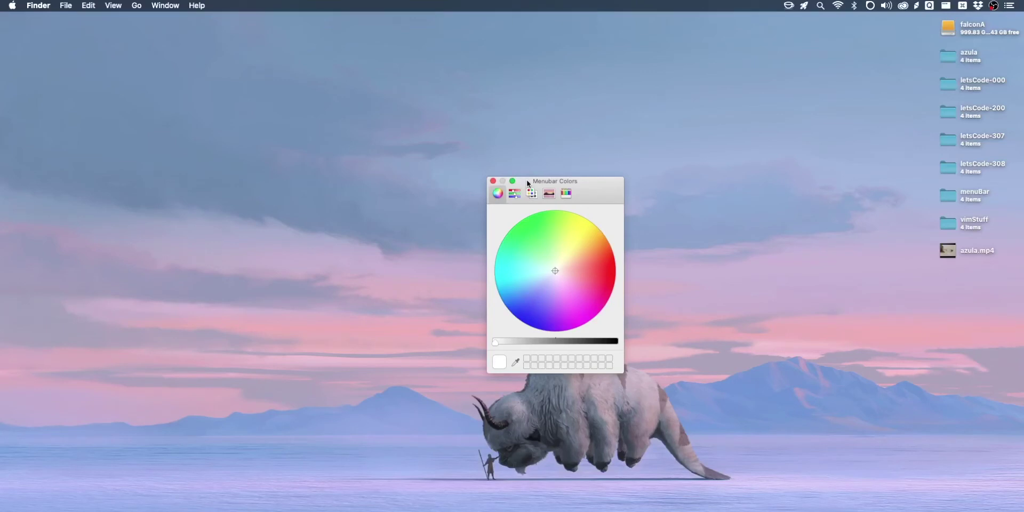
{"action": "left_click", "coordinate": [515, 364]}
{"action": "left_click", "coordinate": [814, 213]}
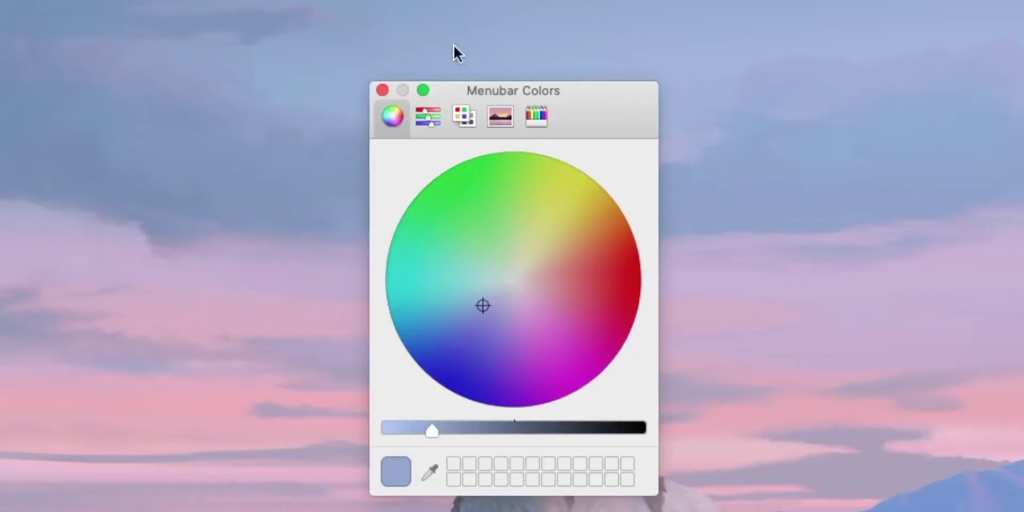
Switch the colour panel to RGB Sliders, reading 143, 165, 209 (hex 8FA5D1).
{"action": "left_click", "coordinate": [419, 118]}
{"action": "left_click", "coordinate": [535, 167]}
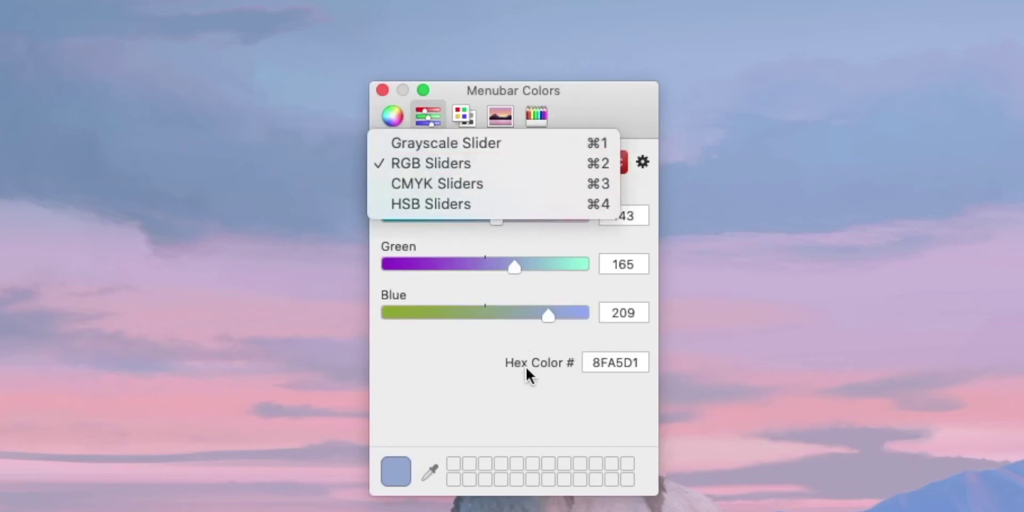
{"action": "left_click", "coordinate": [525, 395]}
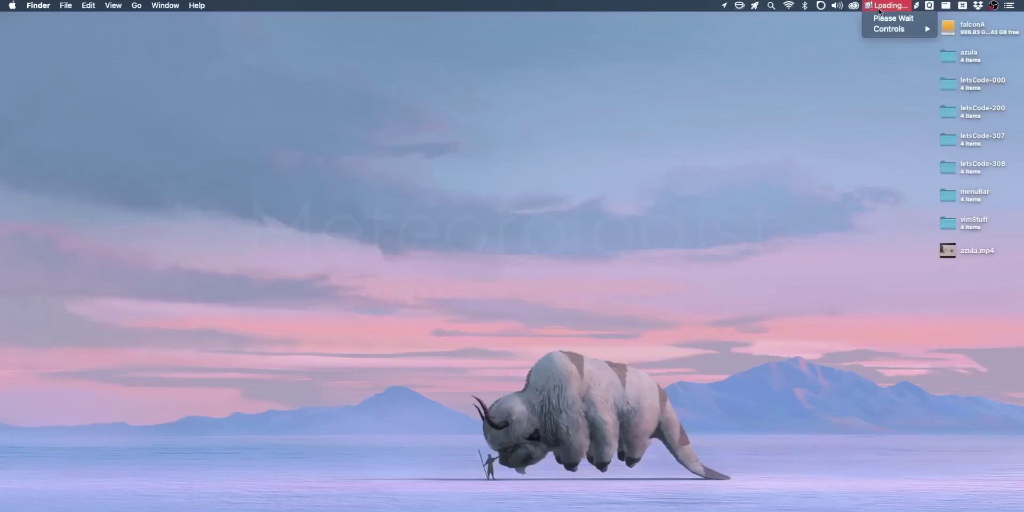
Open Meteorologist's preferences and keep DarkSky.net as the first location's weather source.
{"action": "mouse_move", "coordinate": [888, 26]}
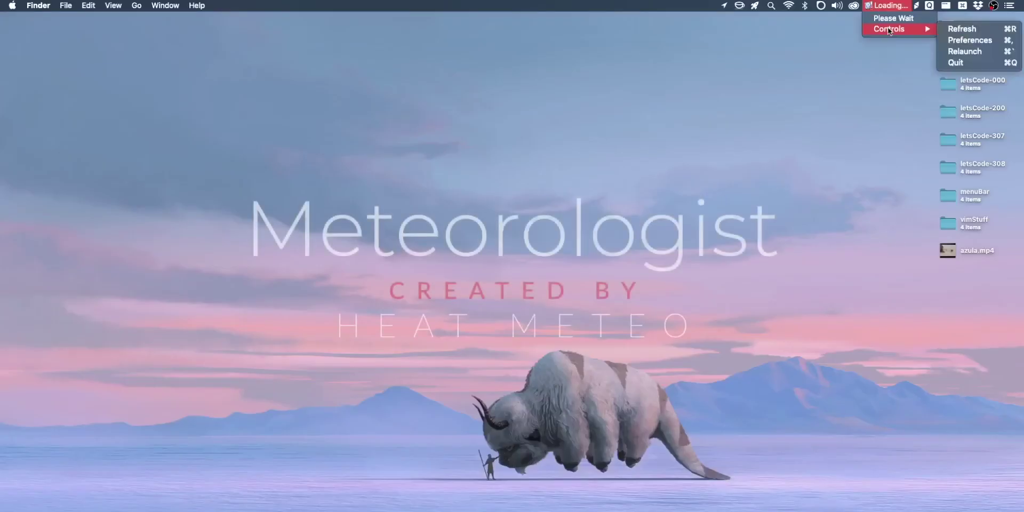
{"action": "left_click", "coordinate": [983, 38]}
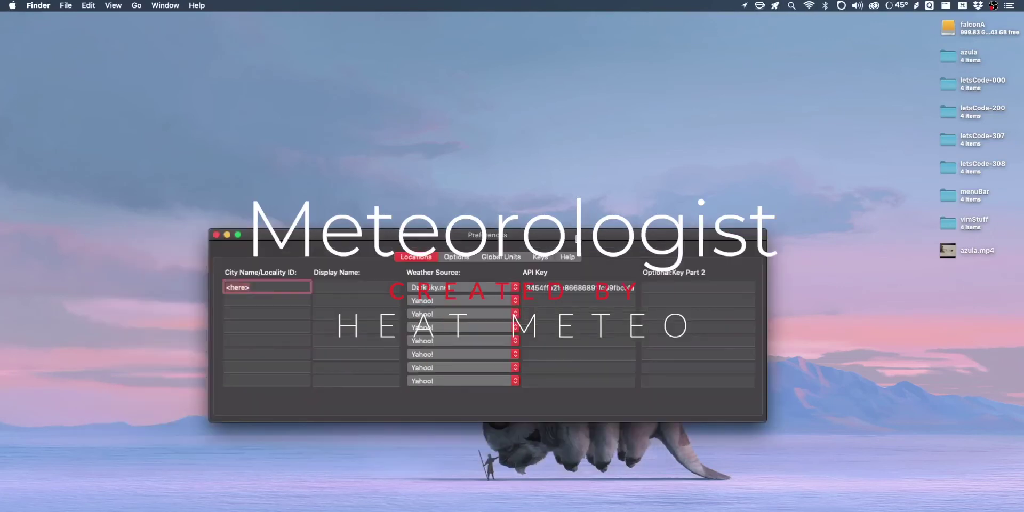
{"action": "left_click_drag", "start_coordinate": [576, 237], "coordinate": [589, 213]}
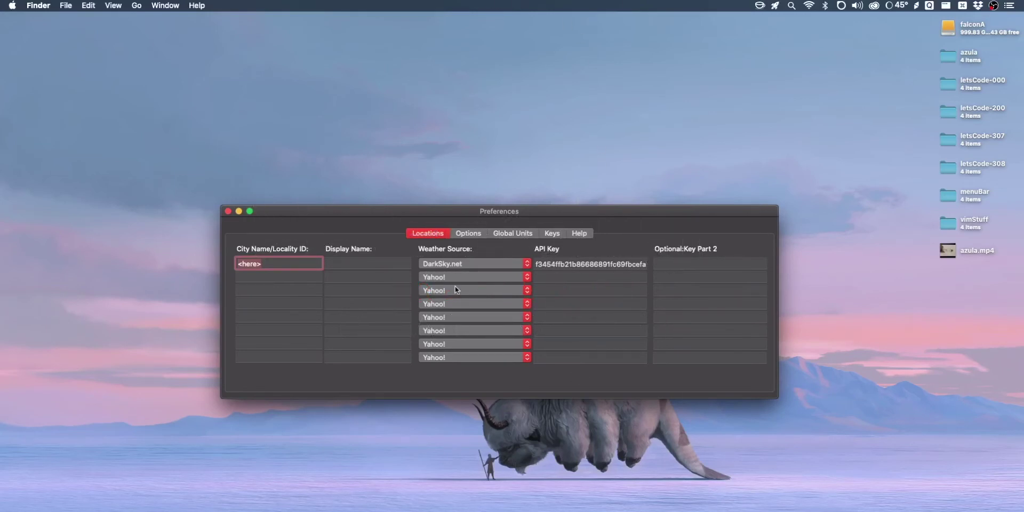
{"action": "left_click", "coordinate": [465, 264]}
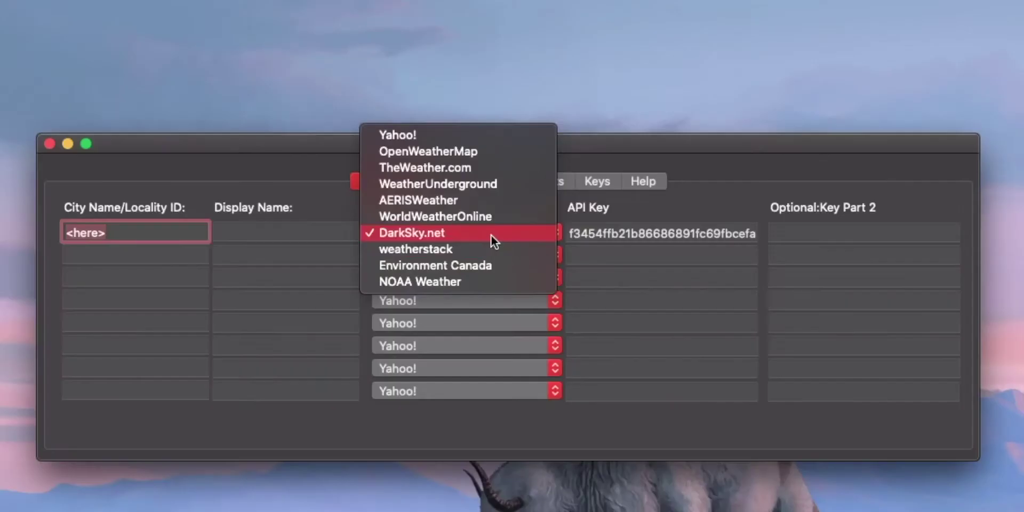
{"action": "left_click", "coordinate": [572, 291]}
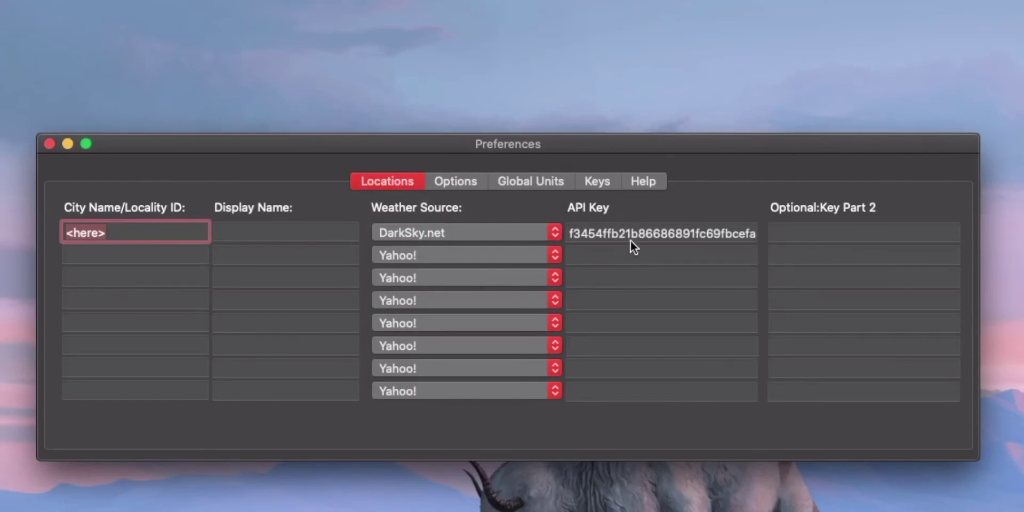
Check the DarkSky API key and weather source list, then switch to the Options tab.
{"action": "left_click_drag", "start_coordinate": [638, 234], "coordinate": [696, 232]}
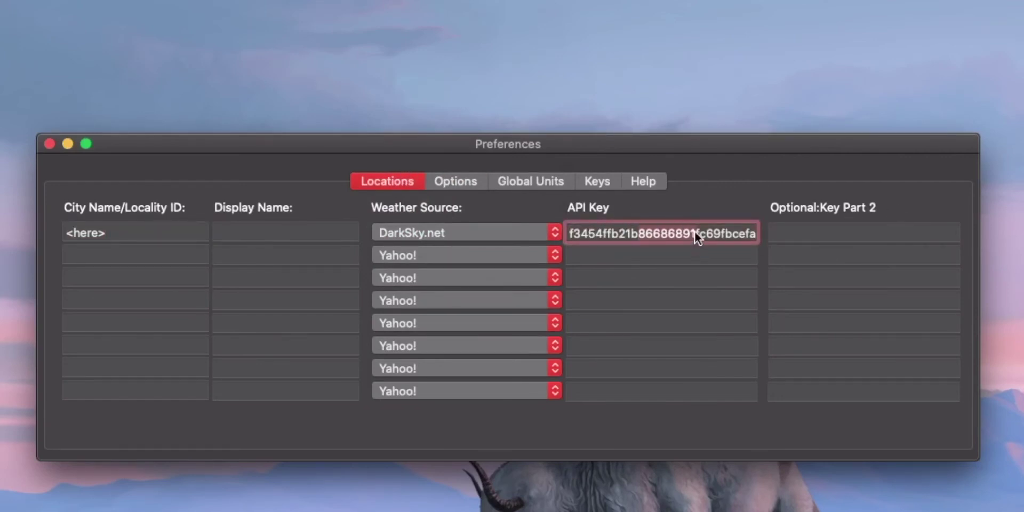
{"action": "left_click", "coordinate": [696, 234]}
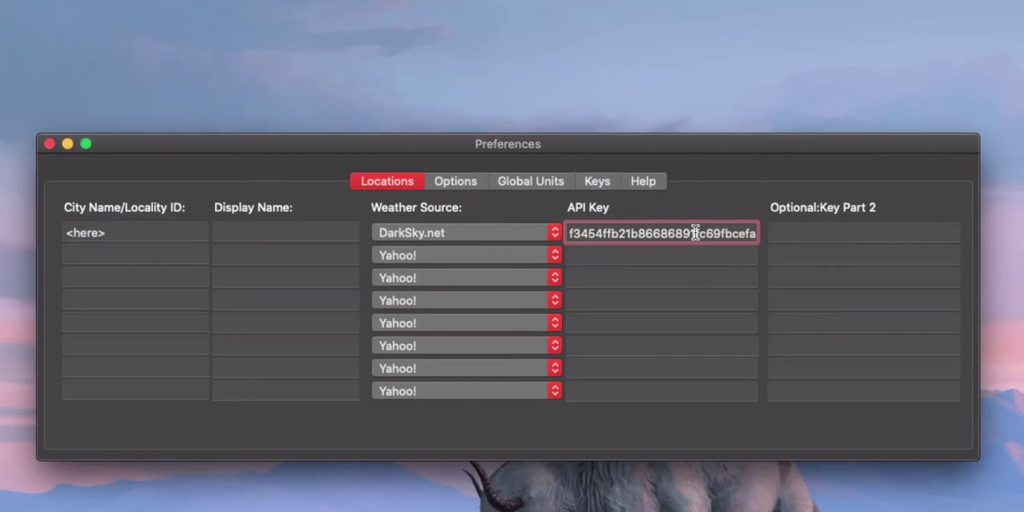
{"action": "left_click", "coordinate": [507, 235]}
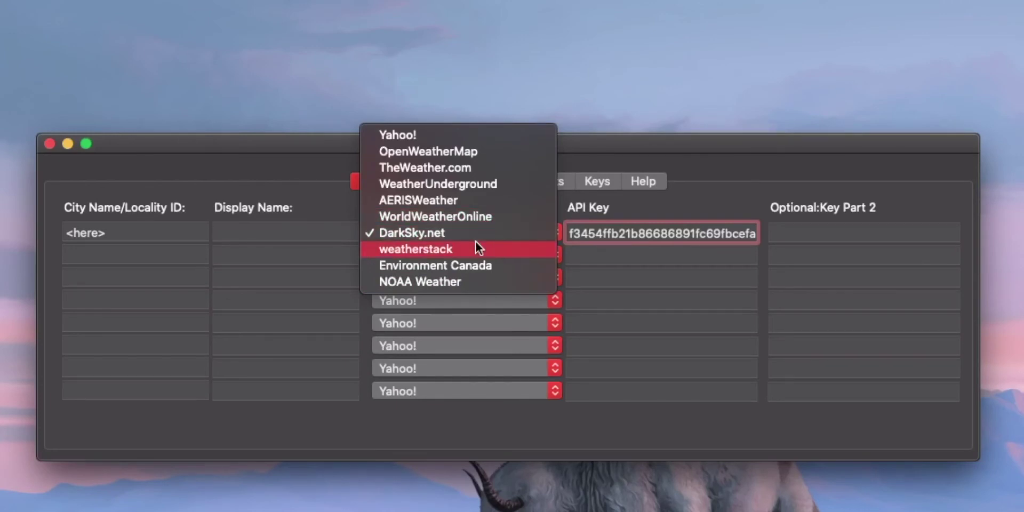
{"action": "key", "text": "Escape"}
{"action": "left_click", "coordinate": [464, 181]}
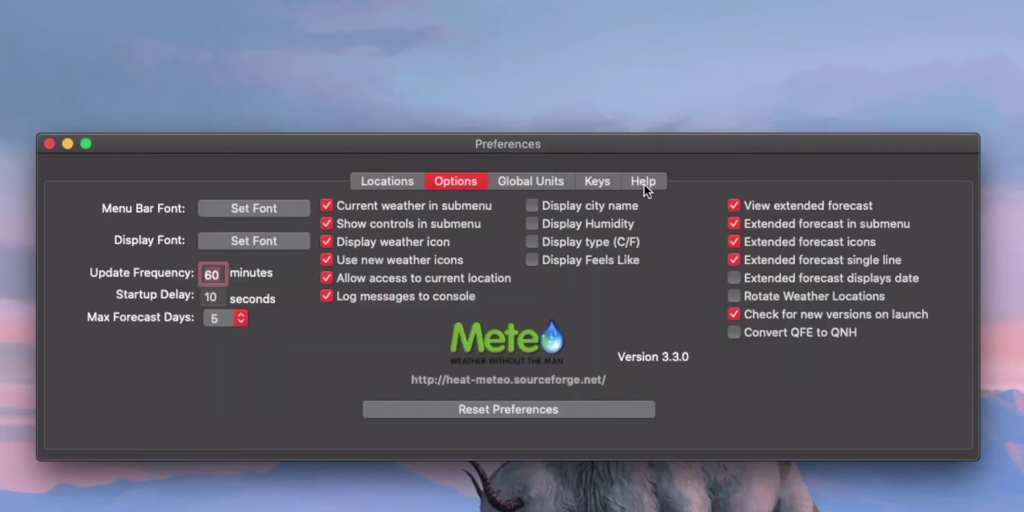
Leave Display city name unchecked, view the Livingston TX weather menu, and close Preferences.
{"action": "left_click", "coordinate": [623, 207]}
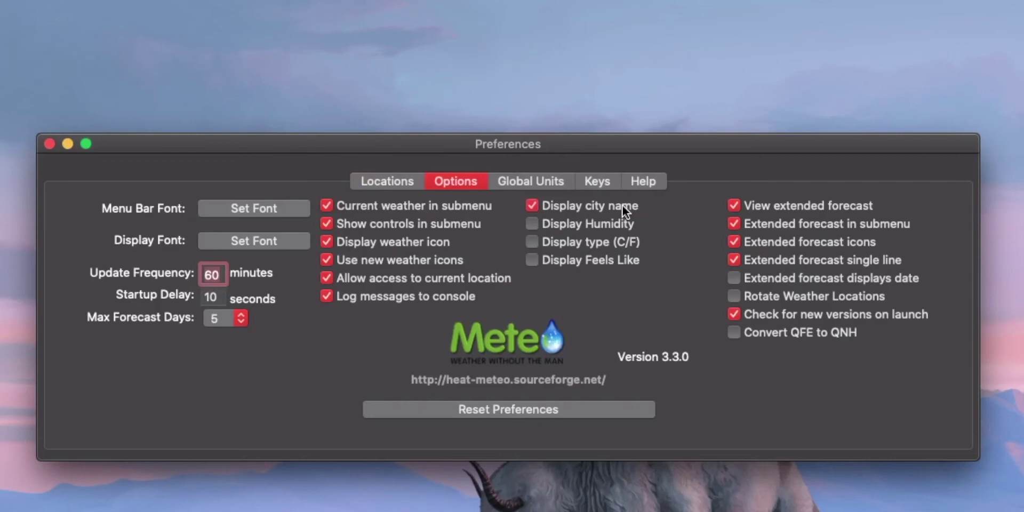
{"action": "left_click", "coordinate": [578, 212]}
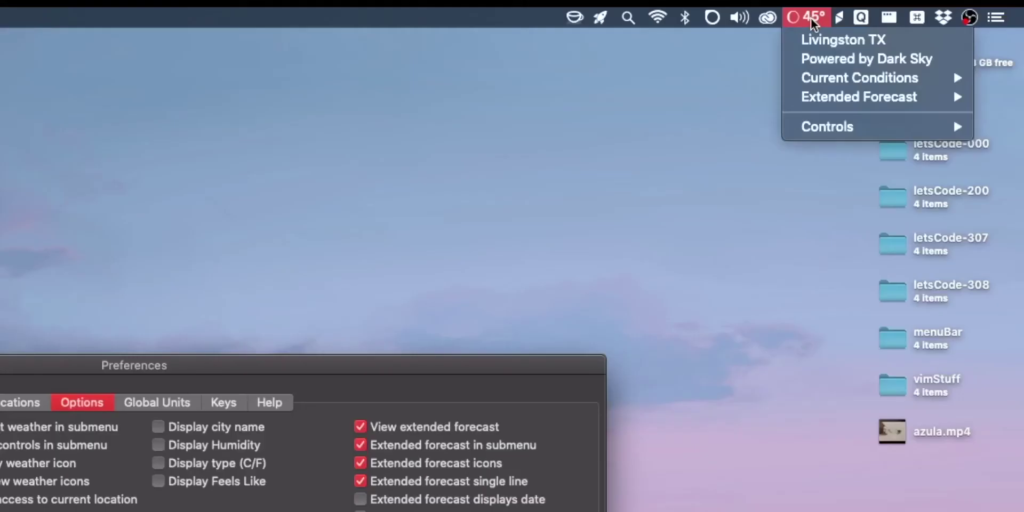
{"action": "left_click", "coordinate": [811, 18]}
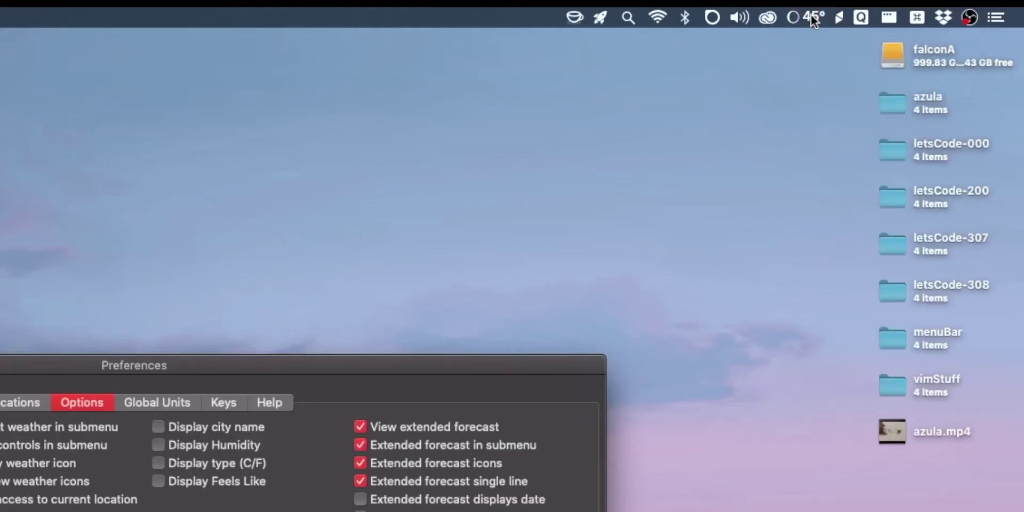
{"action": "left_click", "coordinate": [812, 17]}
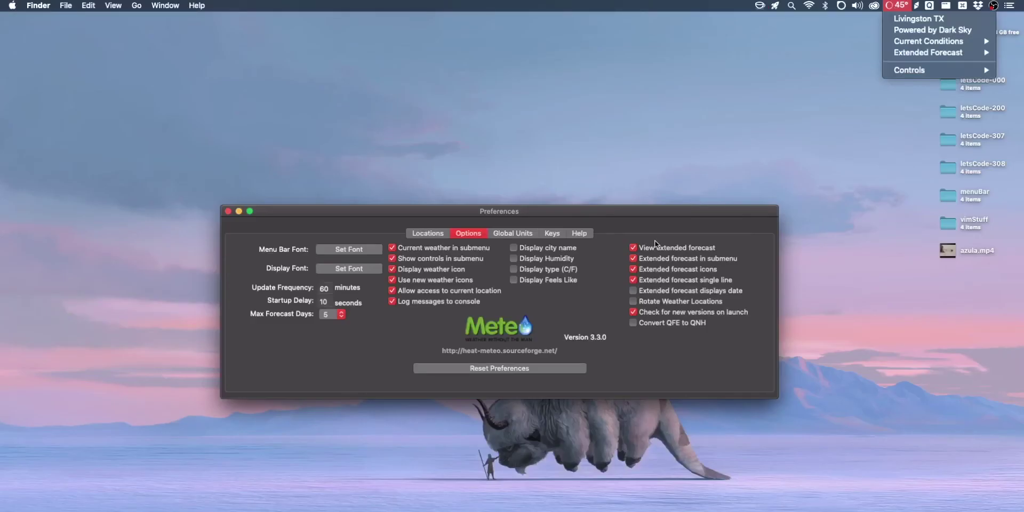
{"action": "left_click", "coordinate": [610, 276]}
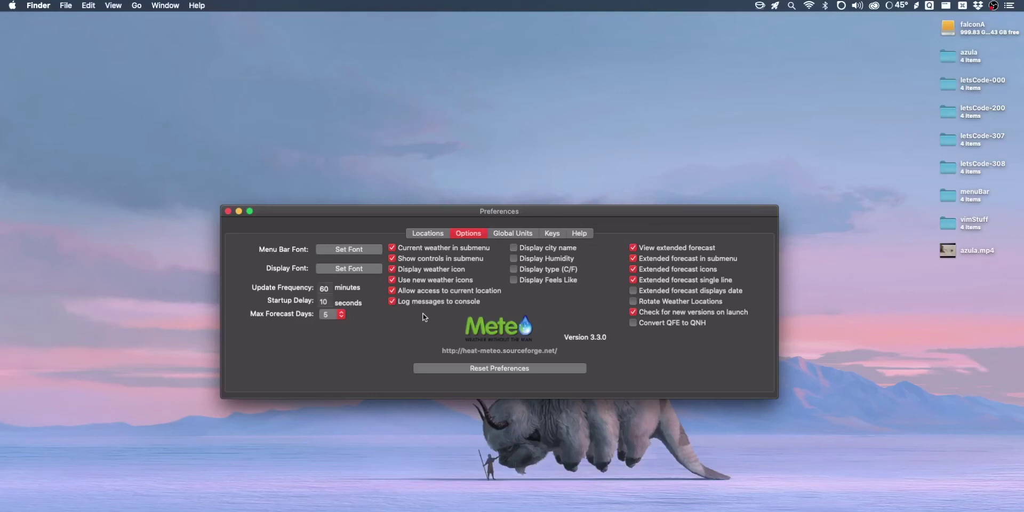
{"action": "key", "text": "super+w"}
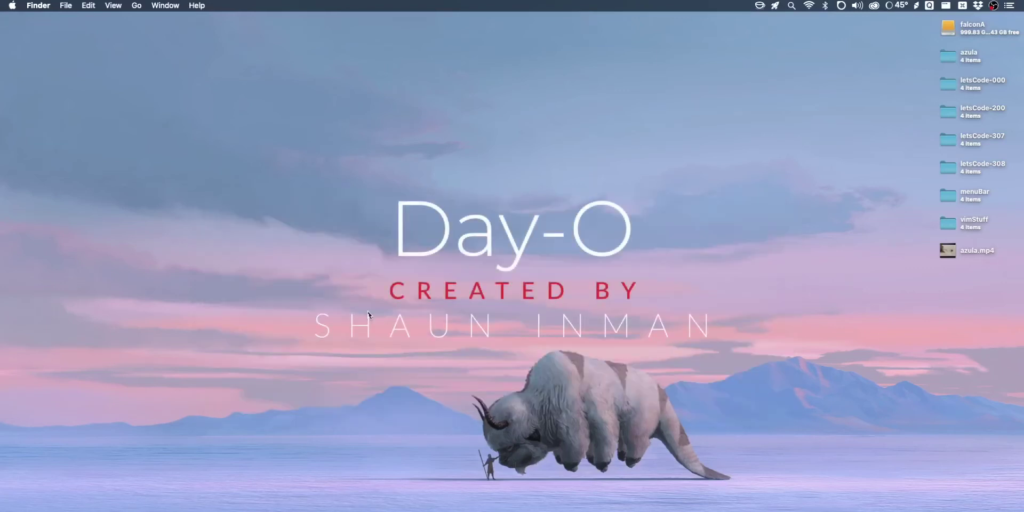
Open System Preferences' Date & Time clock settings with the menu-bar clock set to digital.
{"action": "key", "text": "super+space"}
{"action": "type", "text": "syste"}
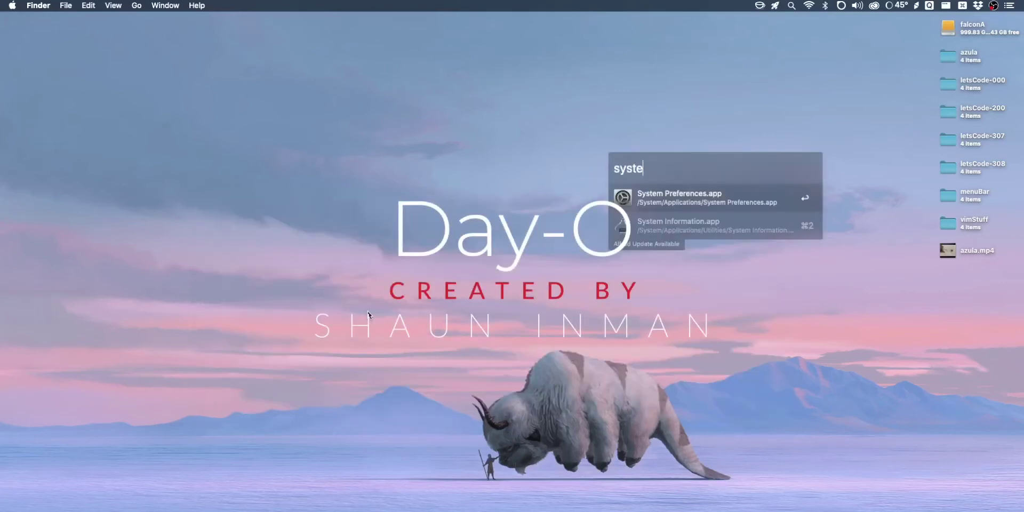
{"action": "key", "text": "Return"}
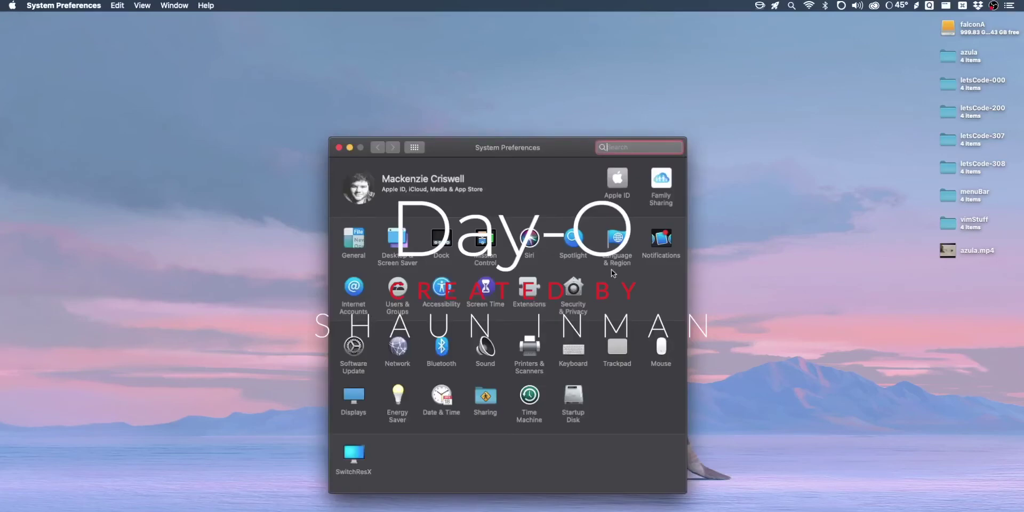
{"action": "left_click", "coordinate": [440, 398]}
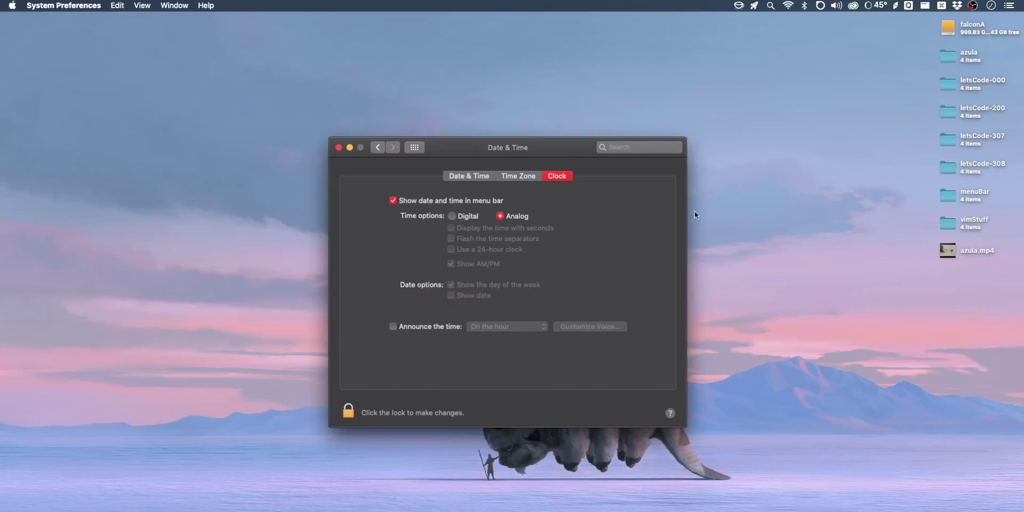
{"action": "left_click", "coordinate": [473, 216]}
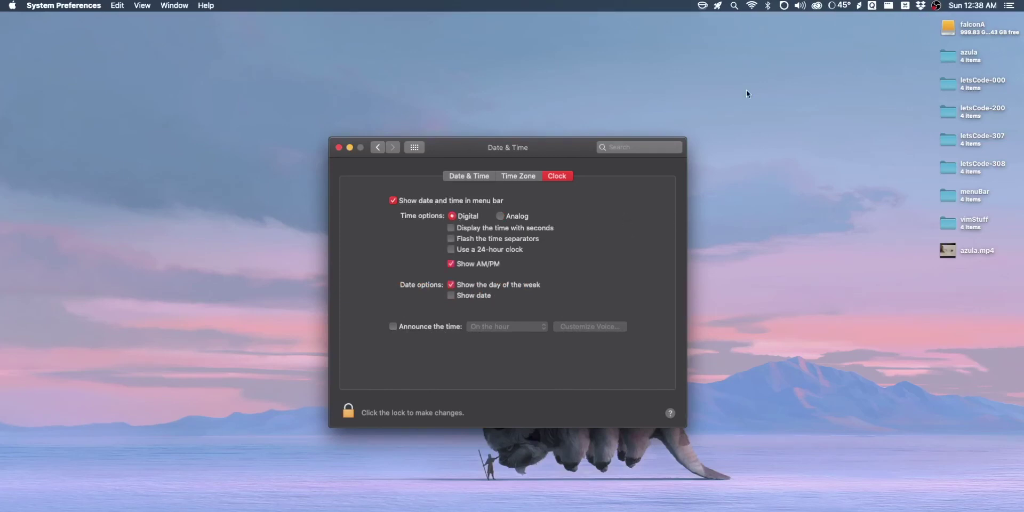
{"action": "left_click", "coordinate": [973, 5]}
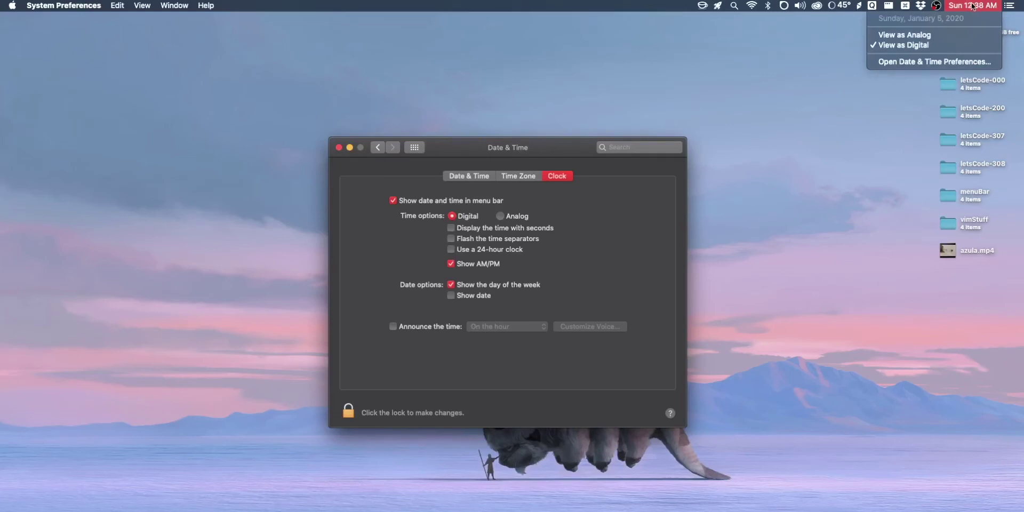
{"action": "left_click", "coordinate": [971, 5]}
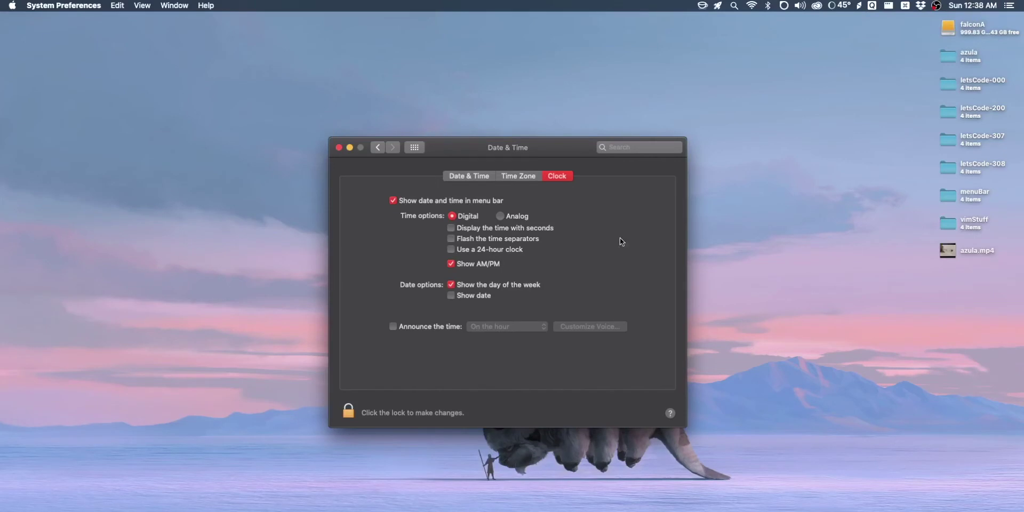
Try 24-hour time, seconds and analog, then restore the digital clock from its menu.
{"action": "left_click", "coordinate": [500, 249]}
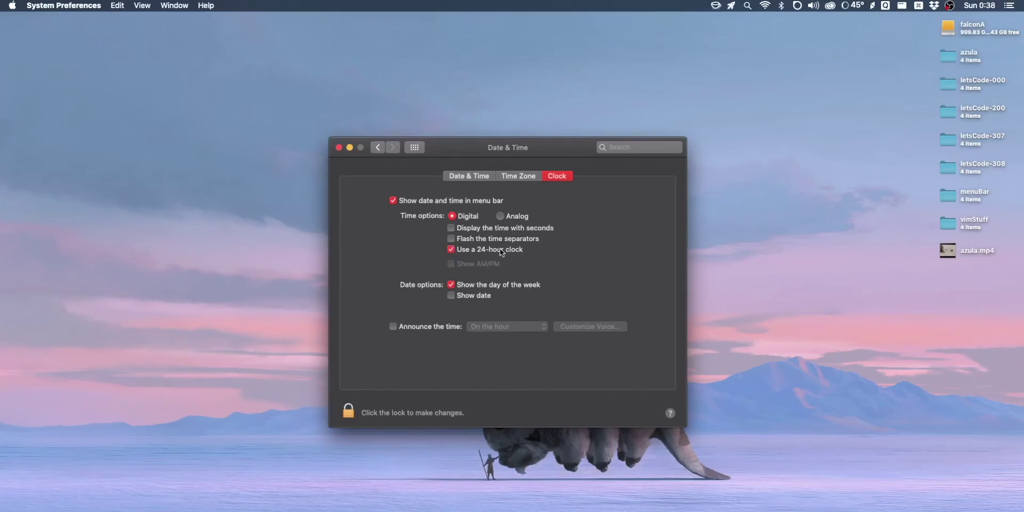
{"action": "left_click", "coordinate": [500, 249]}
{"action": "left_click", "coordinate": [517, 228]}
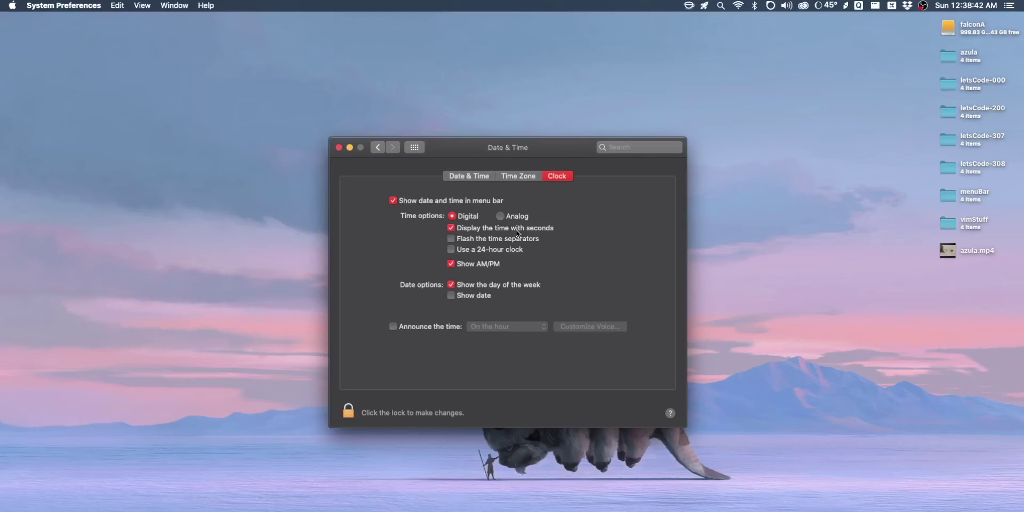
{"action": "left_click", "coordinate": [513, 216]}
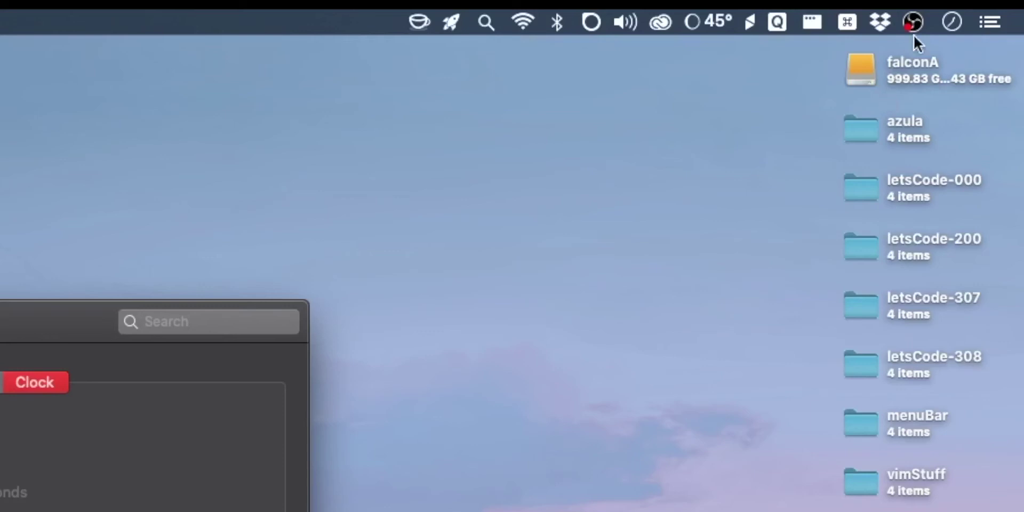
{"action": "left_click", "coordinate": [953, 22]}
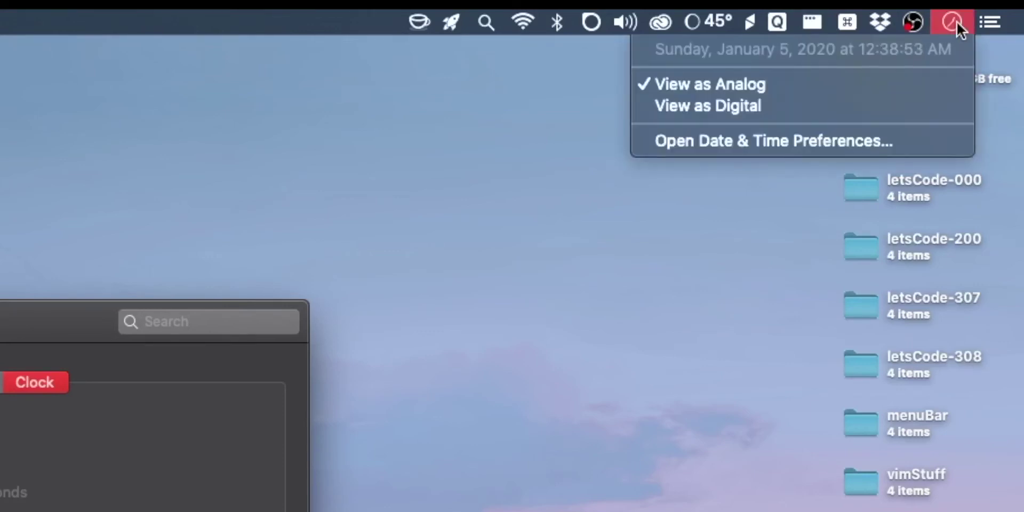
{"action": "left_click", "coordinate": [207, 462]}
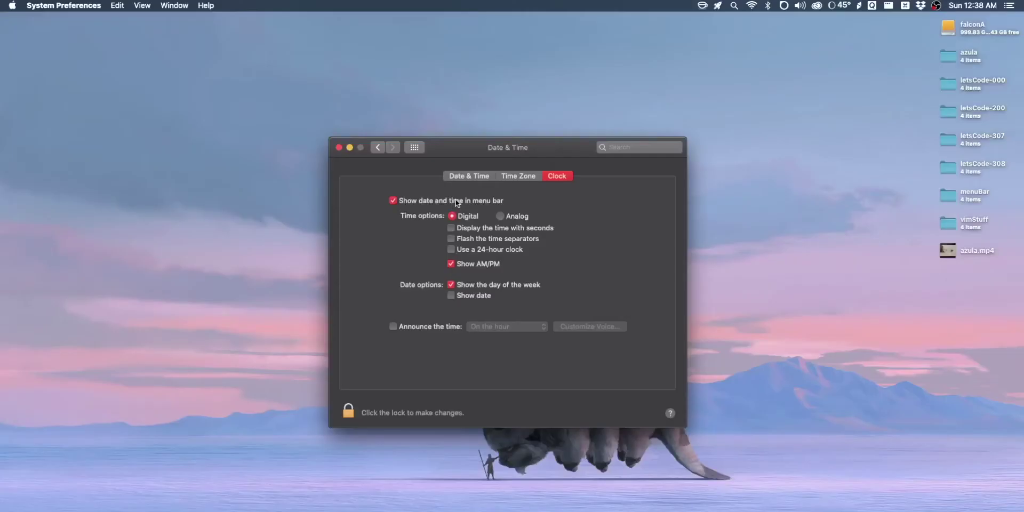
Turn off the system menu-bar clock, then toggle Day-O's Show Icon on and back off.
{"action": "left_click", "coordinate": [456, 200]}
{"action": "left_click", "coordinate": [337, 145]}
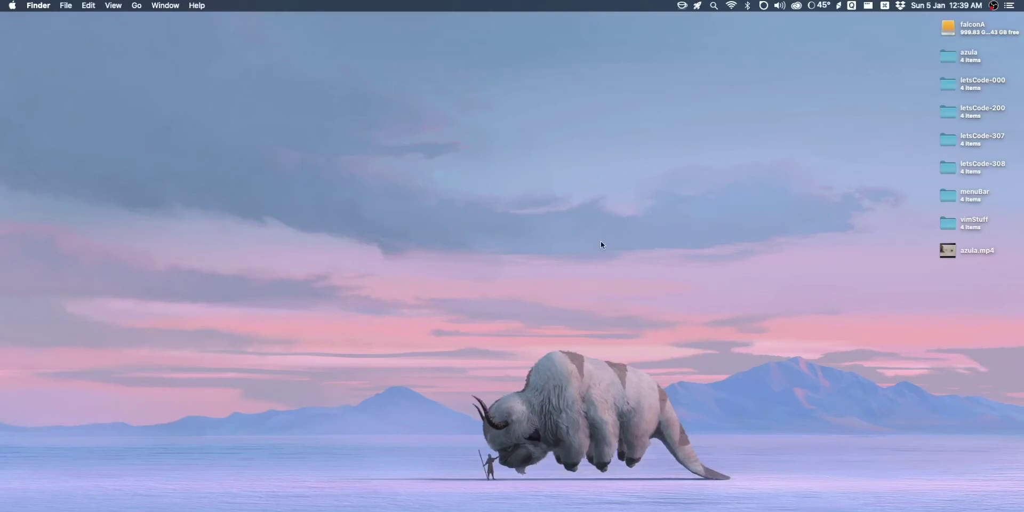
{"action": "left_click", "coordinate": [951, 6]}
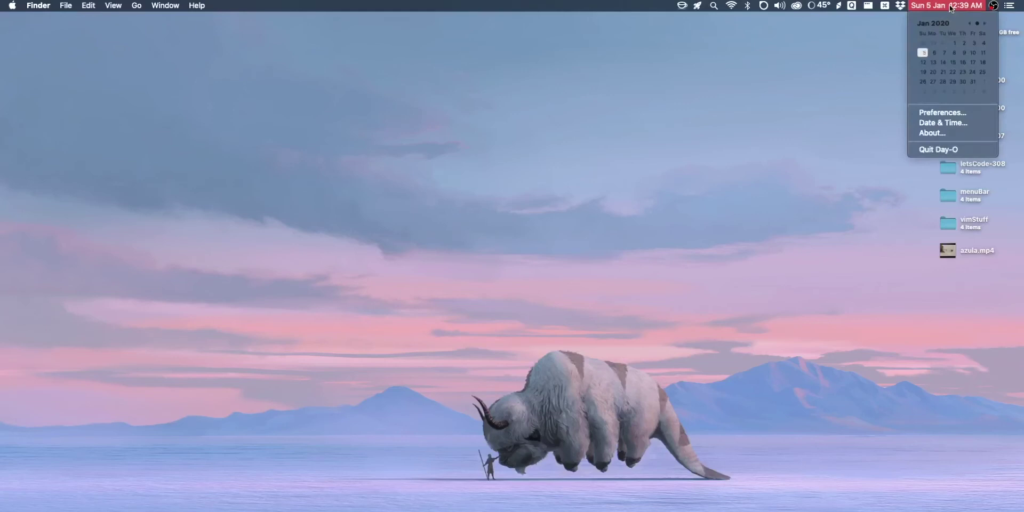
{"action": "left_click", "coordinate": [948, 113]}
{"action": "left_click_drag", "start_coordinate": [515, 259], "coordinate": [541, 203]}
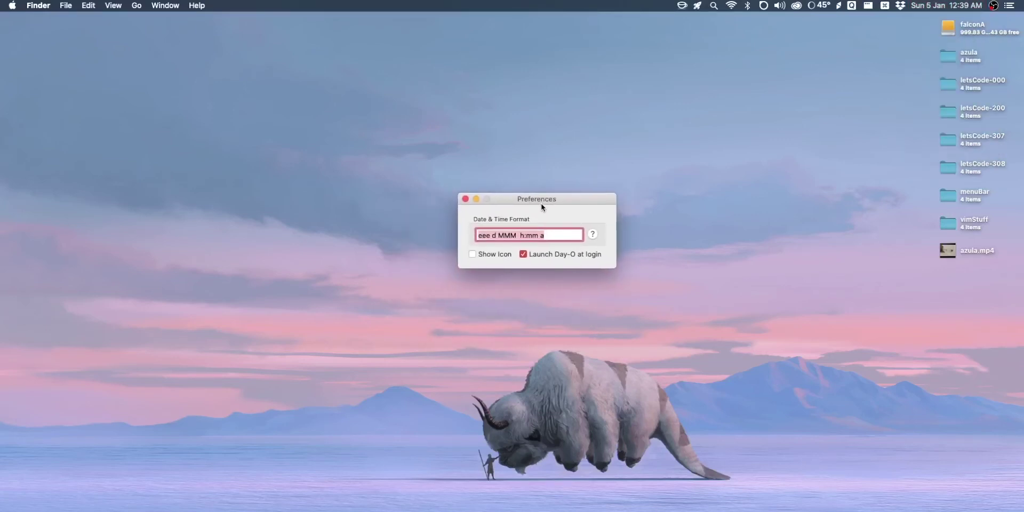
{"action": "left_click", "coordinate": [495, 254]}
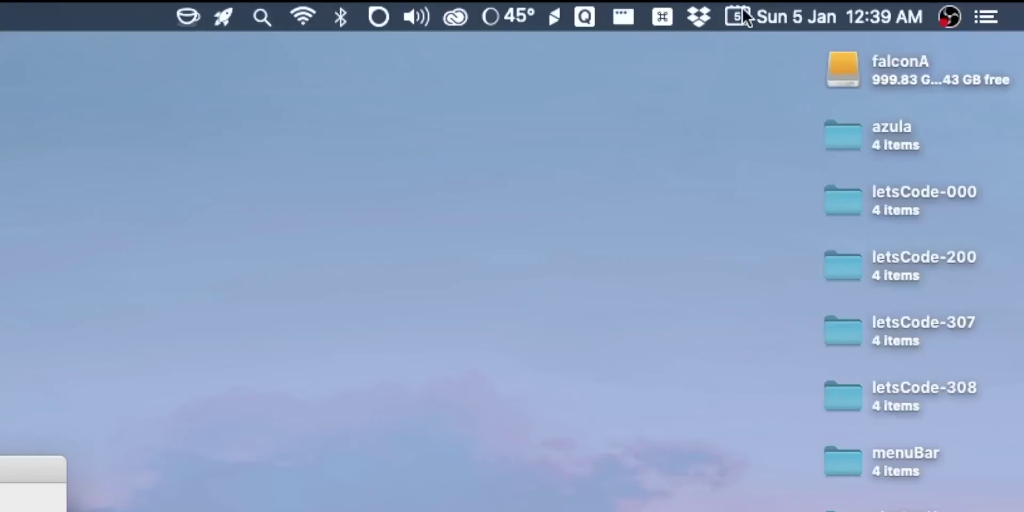
{"action": "left_click_drag", "start_coordinate": [748, 8], "coordinate": [821, 268]}
{"action": "left_click", "coordinate": [506, 254]}
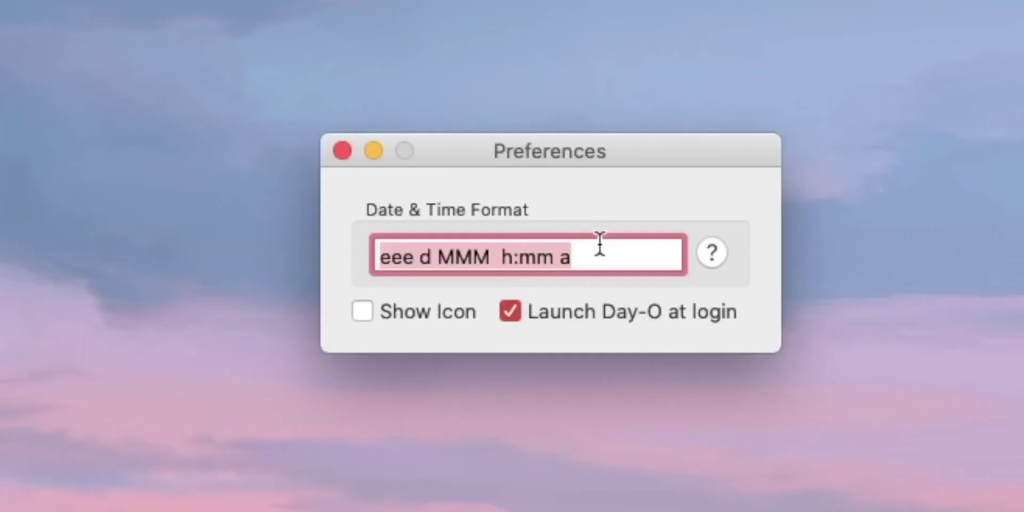
Select the eee d MMM h:mm a format pattern and open Day-O's format help.
{"action": "left_click", "coordinate": [563, 234]}
{"action": "key", "text": "super+a"}
{"action": "left_click", "coordinate": [712, 253]}
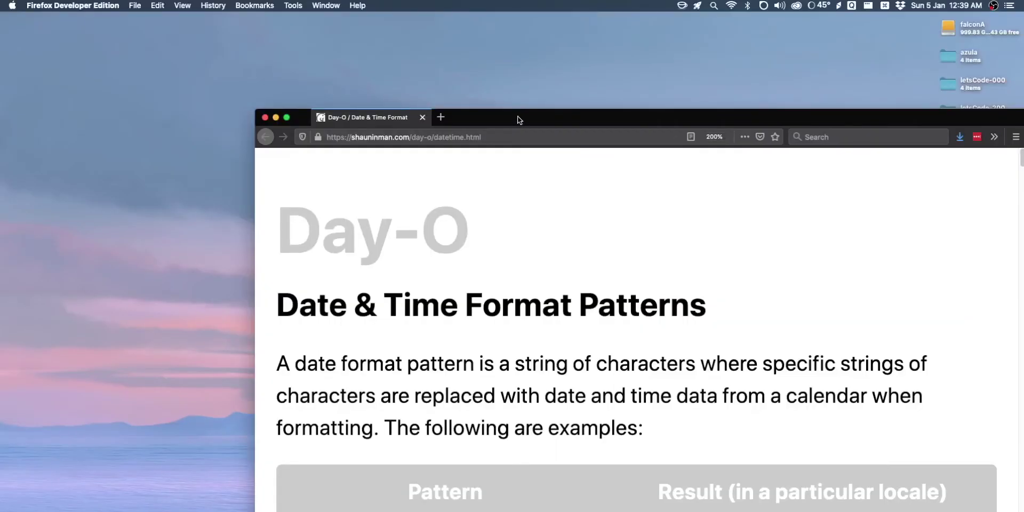
Match the EEE, MMM, d and yy pattern parts to the 'Wed, July 10, '96' example.
{"action": "left_click_drag", "start_coordinate": [518, 116], "coordinate": [393, 72]}
{"action": "scroll", "coordinate": [460, 322], "scroll_direction": "down", "scroll_amount": 5}
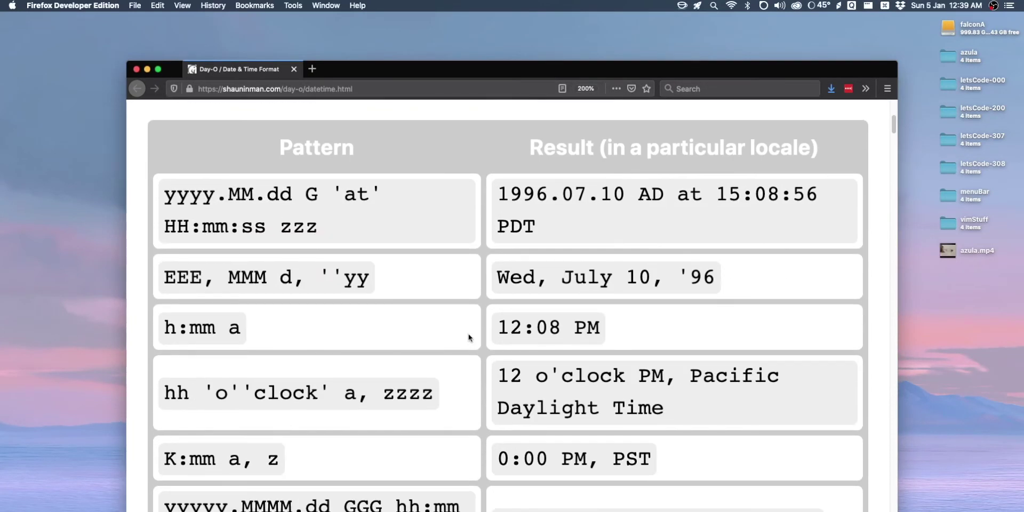
{"action": "scroll", "coordinate": [468, 334], "scroll_direction": "down", "scroll_amount": 1}
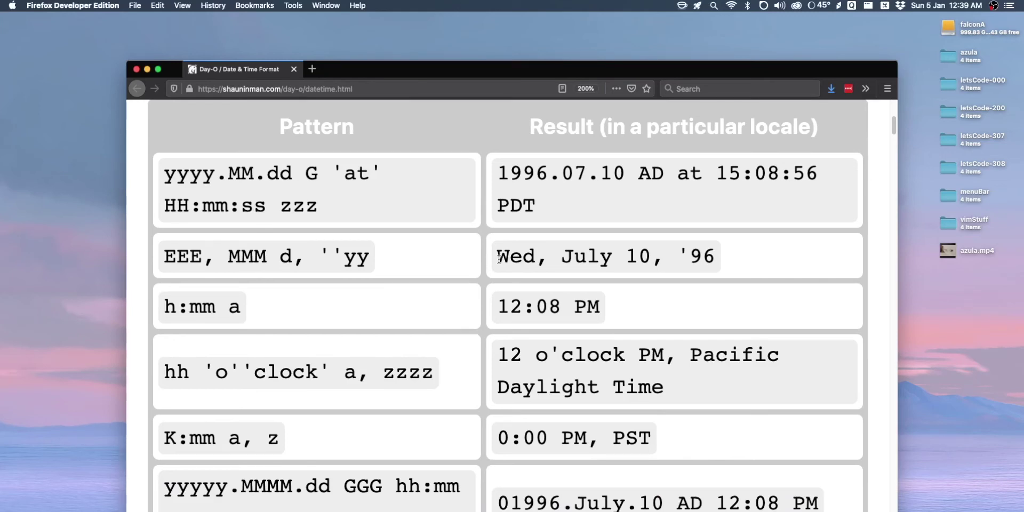
{"action": "left_click_drag", "start_coordinate": [499, 258], "coordinate": [718, 261]}
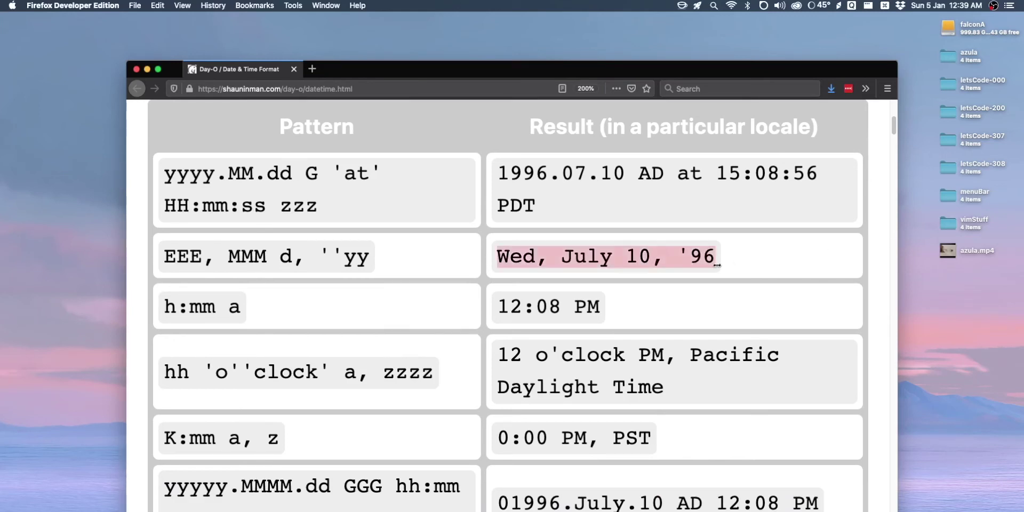
{"action": "left_click", "coordinate": [576, 271]}
{"action": "left_click_drag", "start_coordinate": [497, 257], "coordinate": [533, 260]}
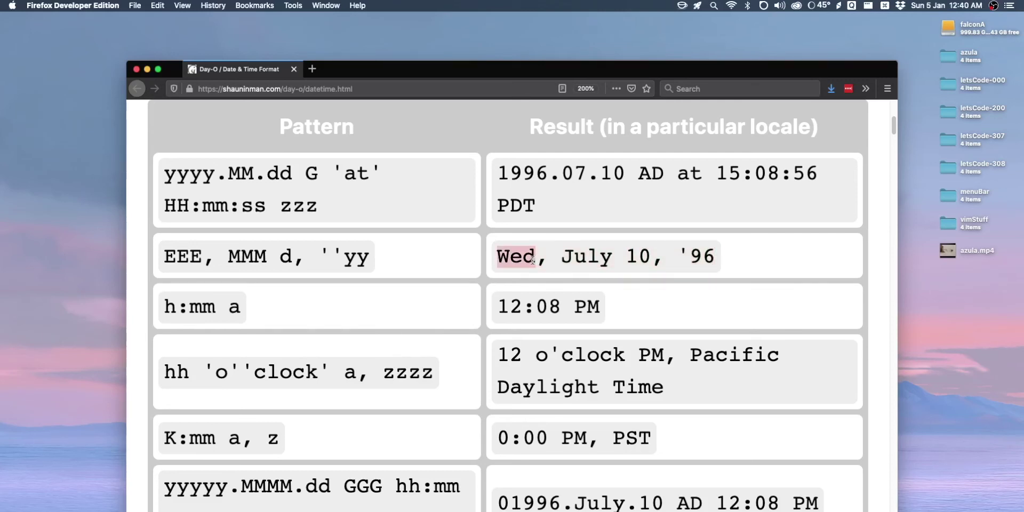
{"action": "left_click", "coordinate": [564, 256]}
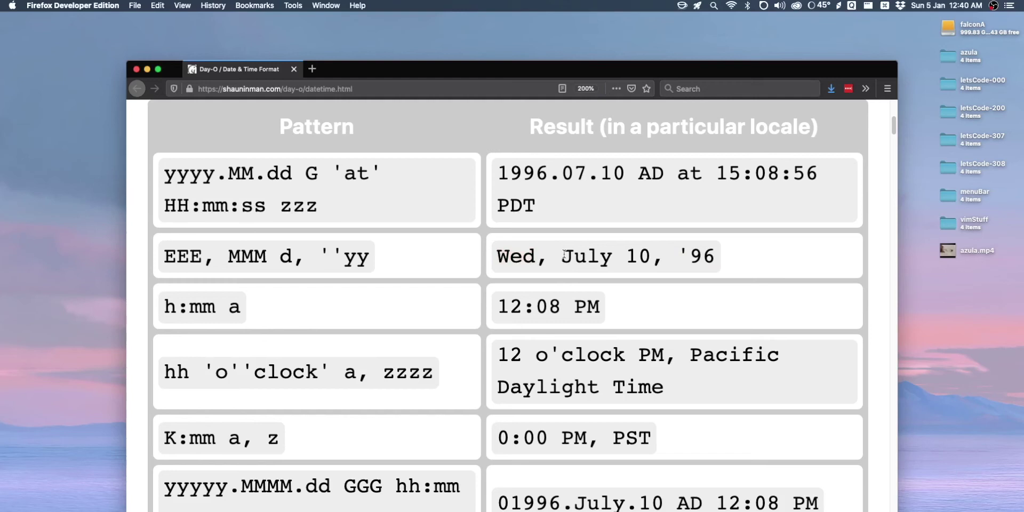
{"action": "double_click", "coordinate": [565, 255]}
{"action": "double_click", "coordinate": [633, 257]}
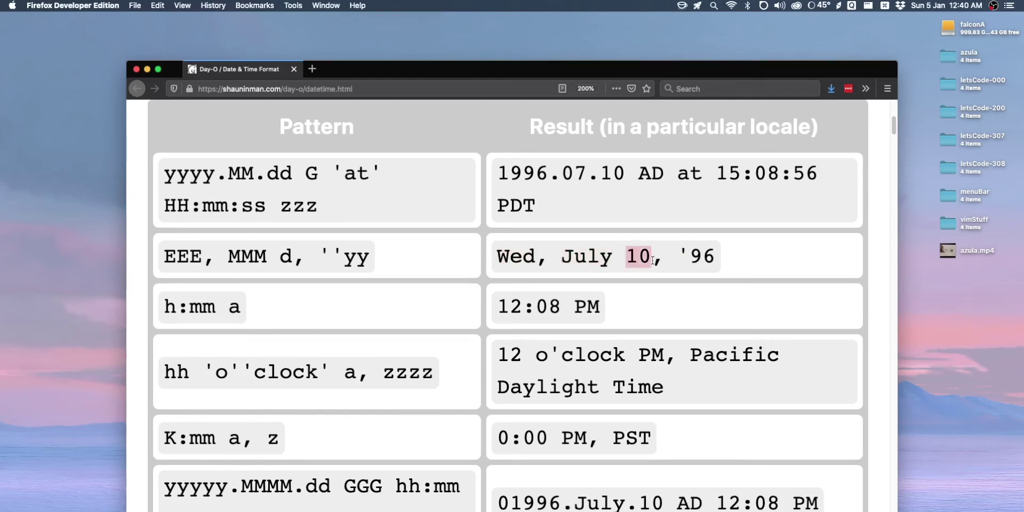
{"action": "left_click", "coordinate": [654, 261]}
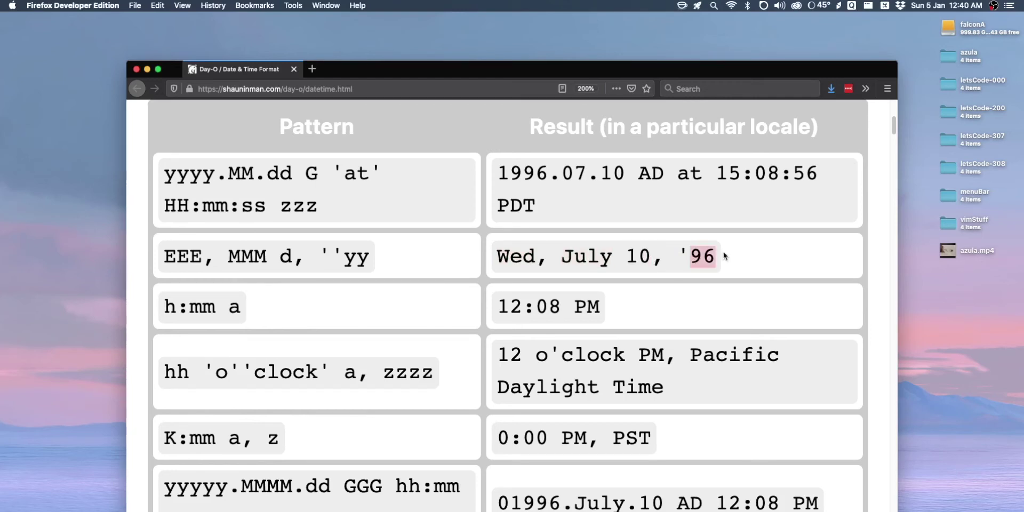
{"action": "left_click", "coordinate": [511, 244]}
{"action": "double_click", "coordinate": [192, 257]}
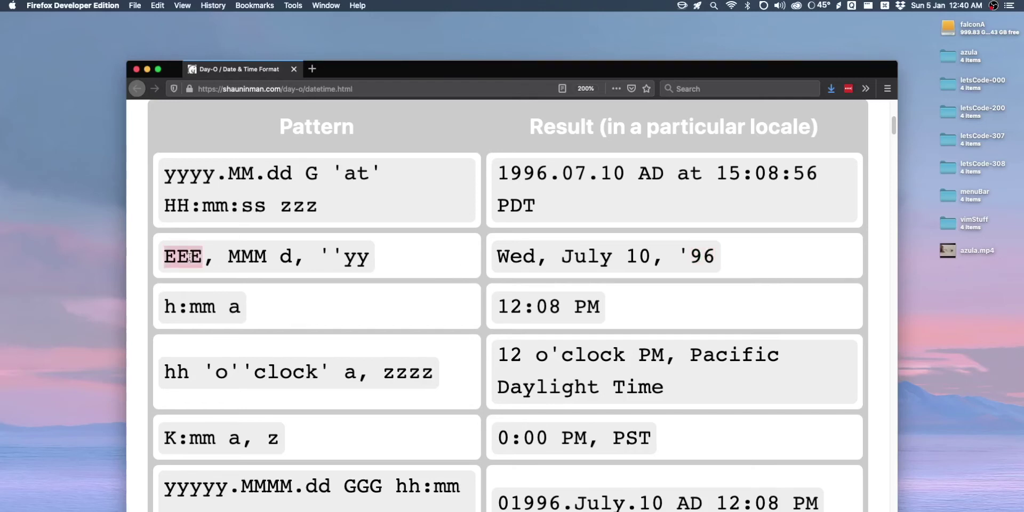
{"action": "double_click", "coordinate": [536, 258]}
{"action": "left_click", "coordinate": [571, 259]}
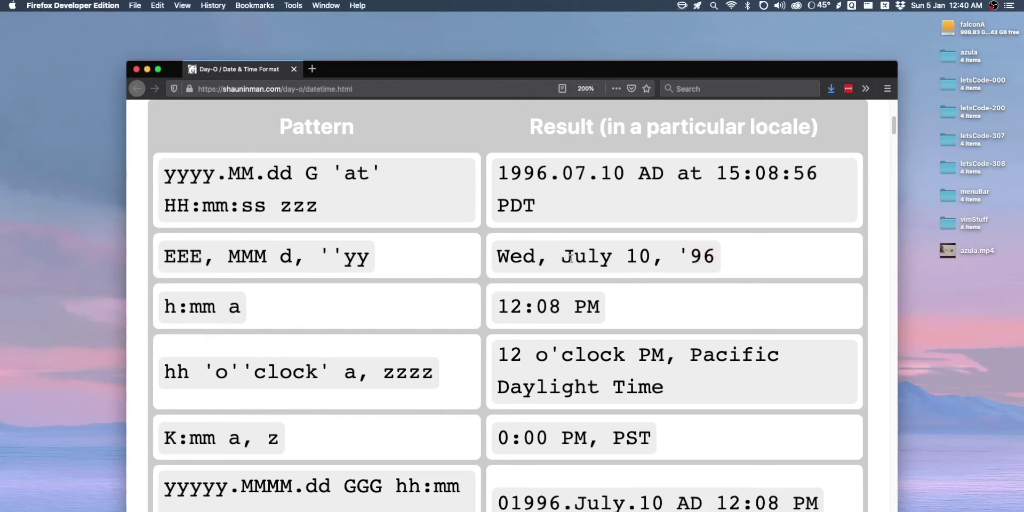
{"action": "left_click_drag", "start_coordinate": [229, 257], "coordinate": [282, 259]}
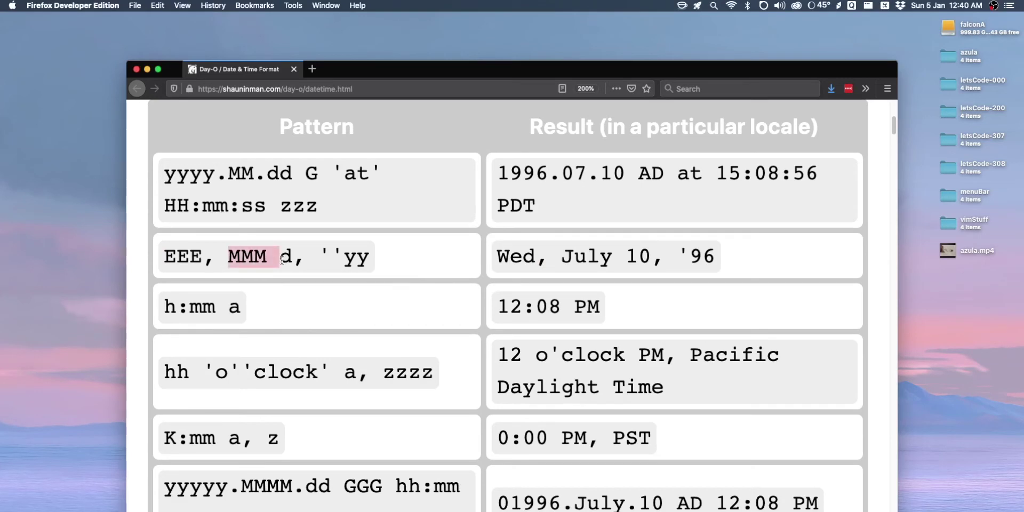
{"action": "left_click", "coordinate": [282, 259]}
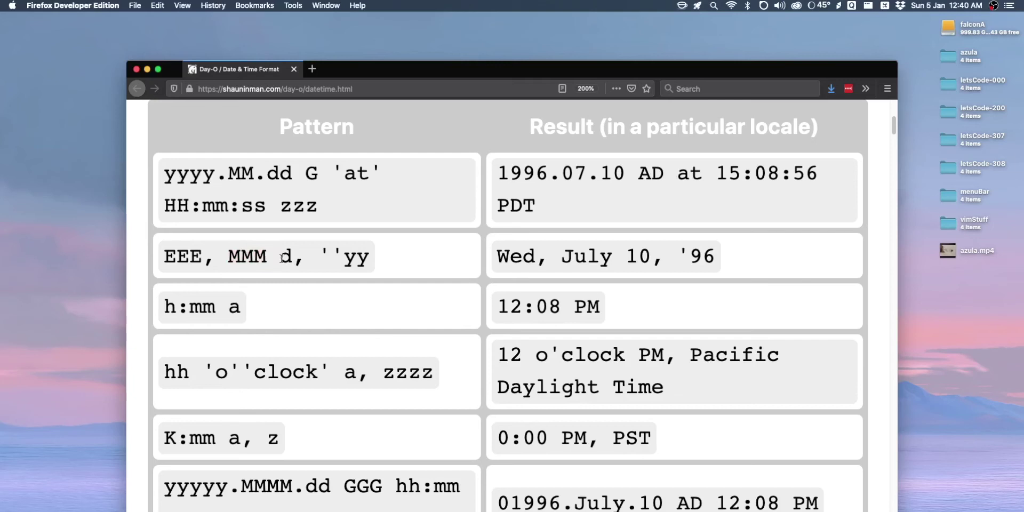
{"action": "left_click_drag", "start_coordinate": [280, 258], "coordinate": [290, 256]}
{"action": "left_click", "coordinate": [627, 257]}
{"action": "left_click_drag", "start_coordinate": [627, 258], "coordinate": [651, 255]}
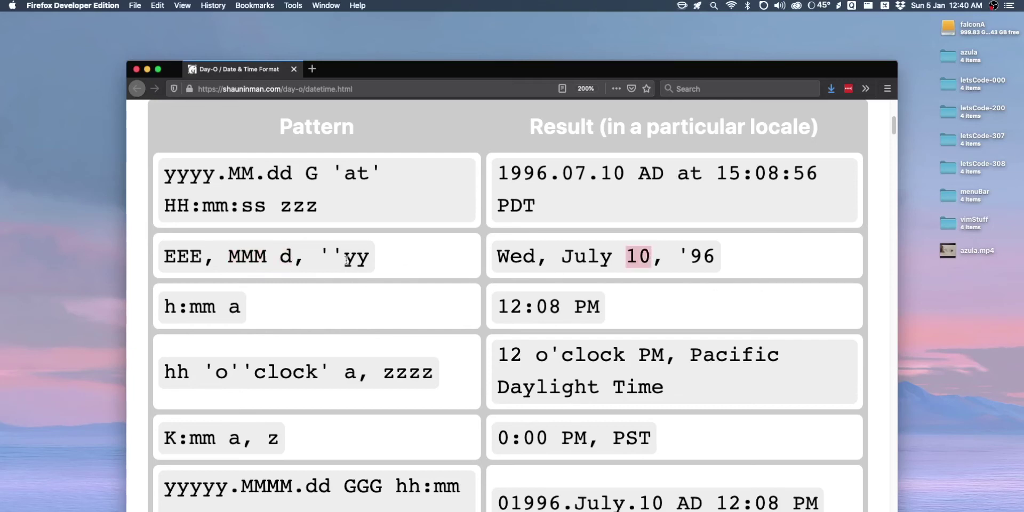
{"action": "left_click_drag", "start_coordinate": [344, 259], "coordinate": [376, 259]}
{"action": "left_click", "coordinate": [712, 223]}
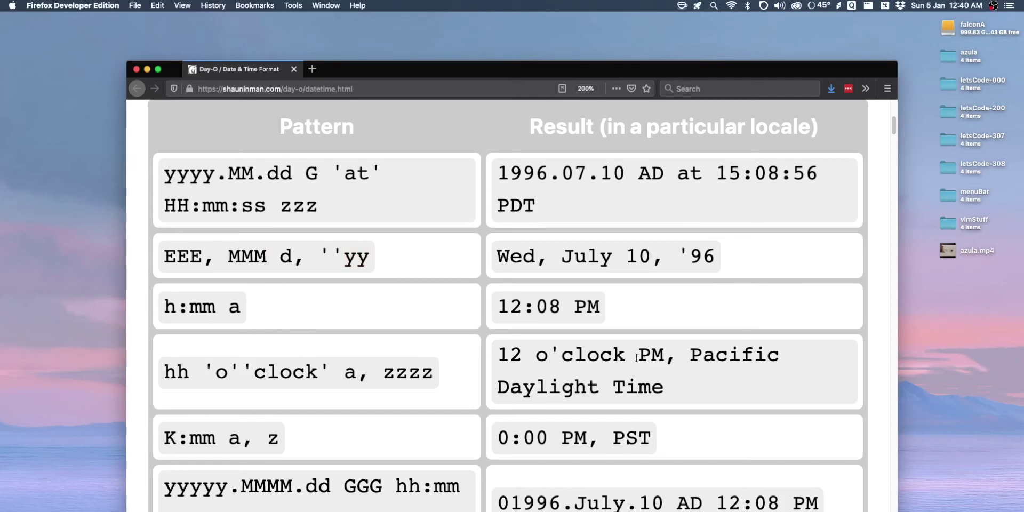
Maximize the browser and highlight the h:mm a pattern with its 12:08 PM result.
{"action": "scroll", "coordinate": [637, 358], "scroll_direction": "down", "scroll_amount": 15}
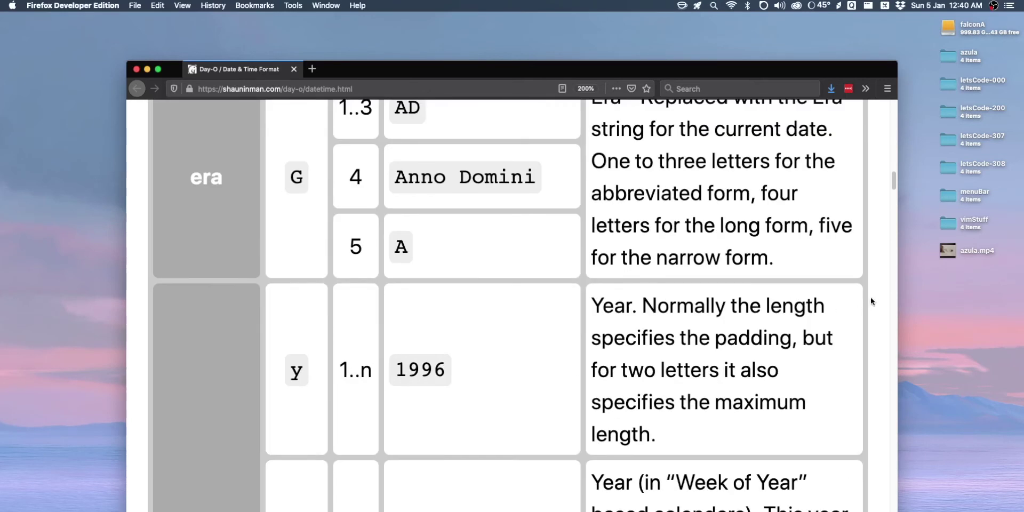
{"action": "key", "text": "ctrl+alt+Return"}
{"action": "scroll", "coordinate": [380, 148], "scroll_direction": "up", "scroll_amount": 5}
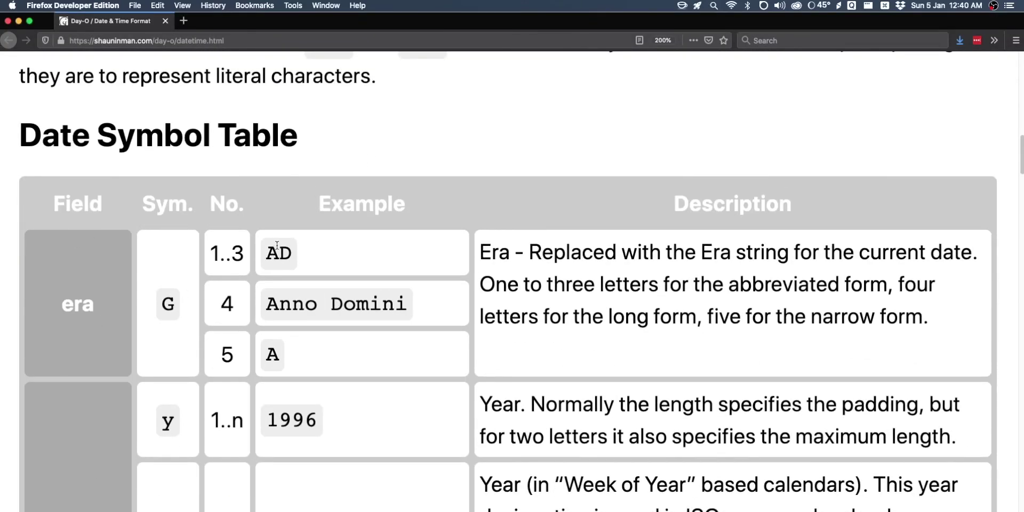
{"action": "scroll", "coordinate": [366, 346], "scroll_direction": "down", "scroll_amount": 6}
{"action": "scroll", "coordinate": [368, 336], "scroll_direction": "down", "scroll_amount": 5}
{"action": "key", "text": "Home"}
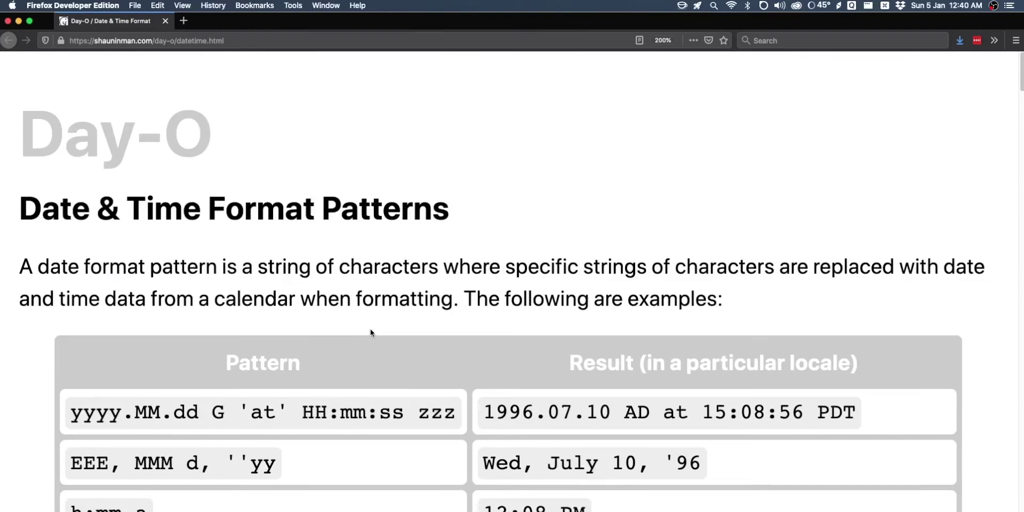
{"action": "scroll", "coordinate": [370, 329], "scroll_direction": "down", "scroll_amount": 3}
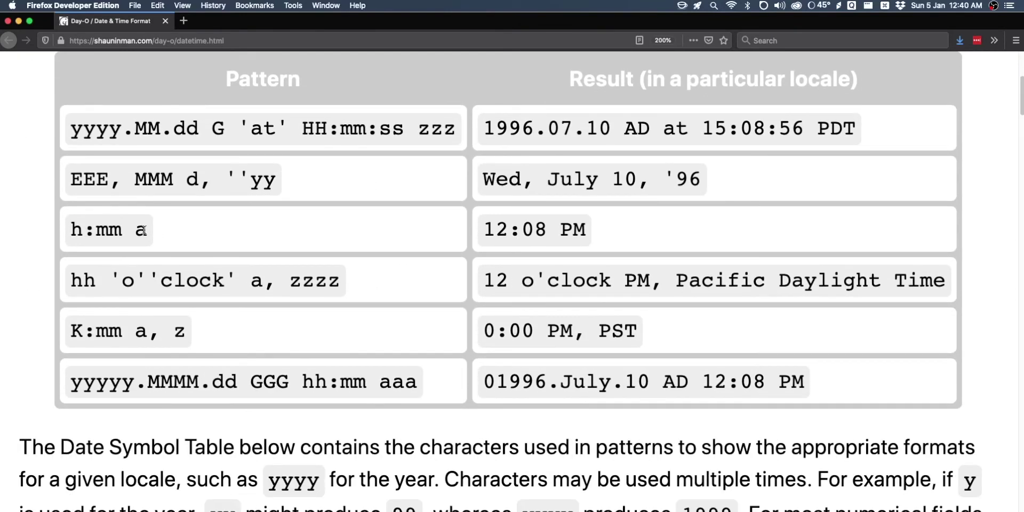
{"action": "left_click_drag", "start_coordinate": [149, 230], "coordinate": [21, 219]}
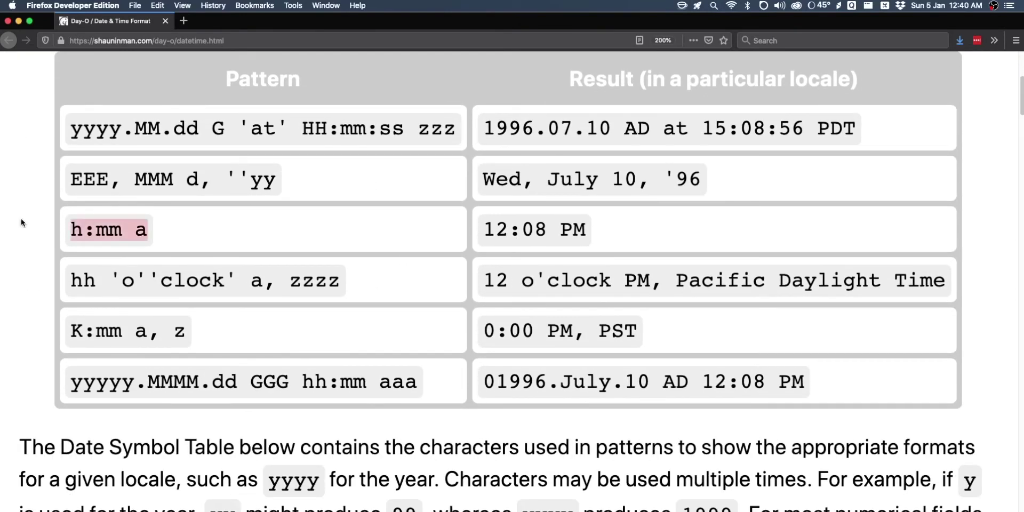
{"action": "left_click_drag", "start_coordinate": [483, 230], "coordinate": [614, 232]}
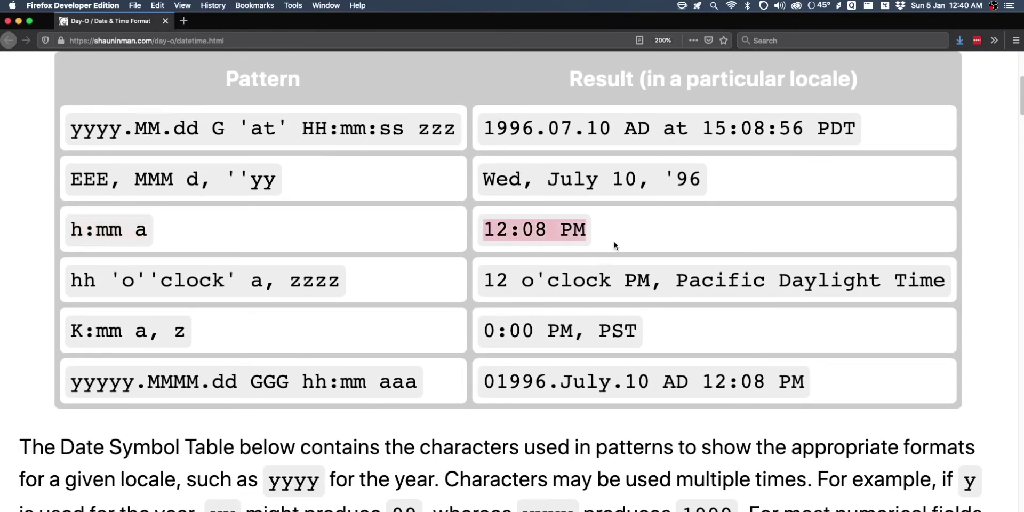
Open Day-O's preferences from its calendar menu and close the Firefox window.
{"action": "left_click", "coordinate": [930, 7]}
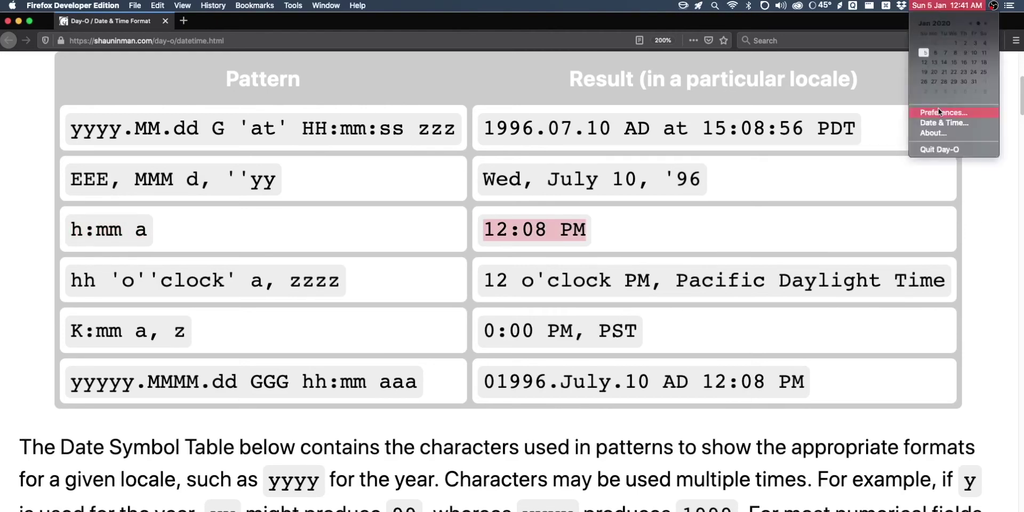
{"action": "left_click", "coordinate": [940, 112]}
{"action": "left_click", "coordinate": [8, 21]}
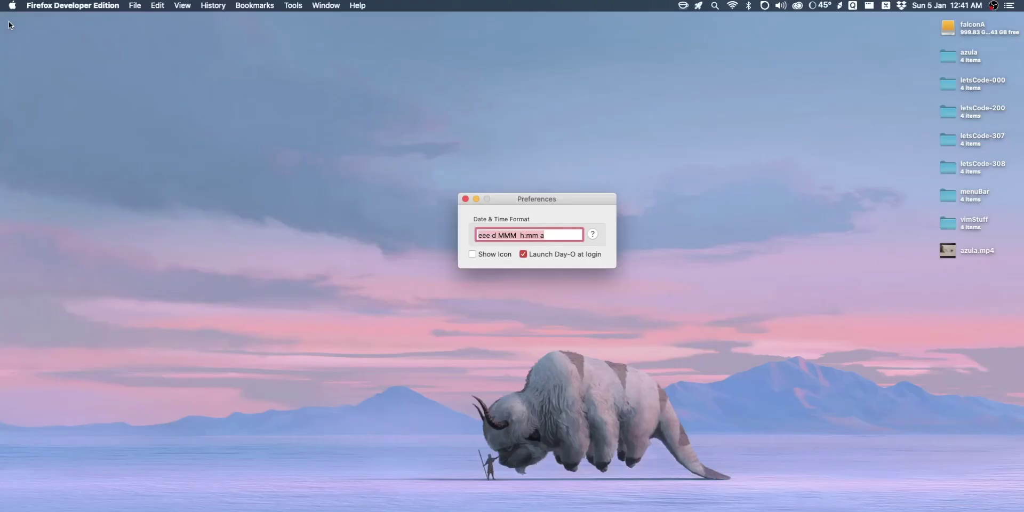
{"action": "left_click_drag", "start_coordinate": [503, 197], "coordinate": [464, 180]}
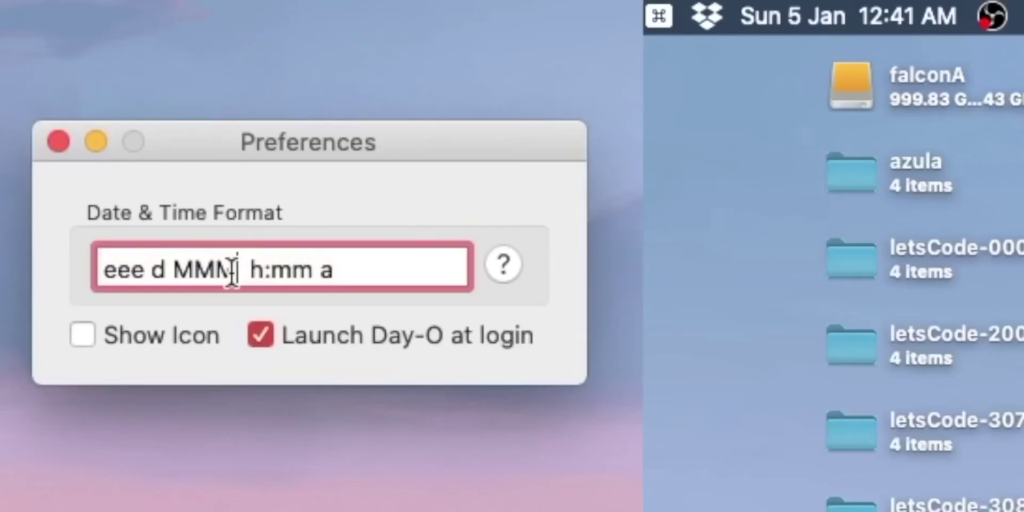
Try padded day dd and full month MMMM, reverting each to d and MMM.
{"action": "double_click", "coordinate": [448, 220]}
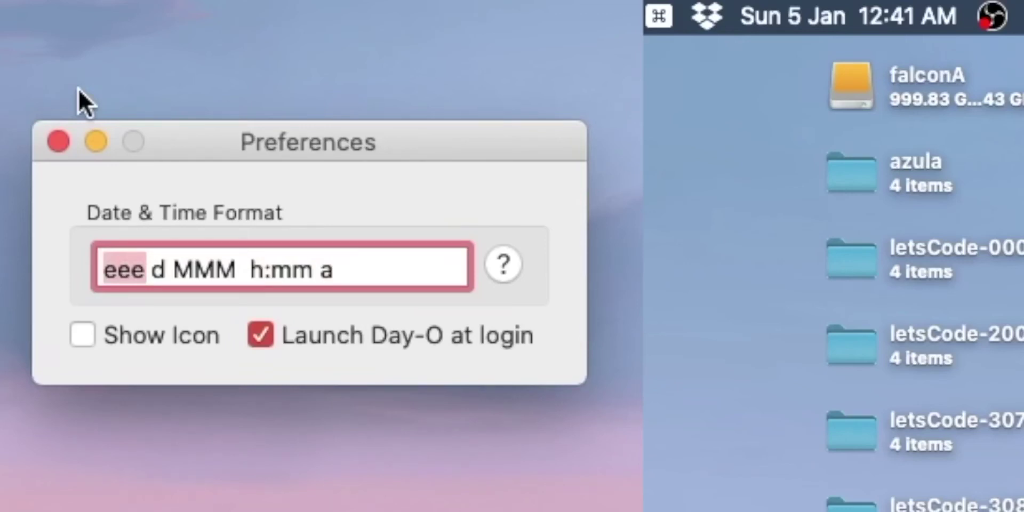
{"action": "left_click", "coordinate": [150, 260]}
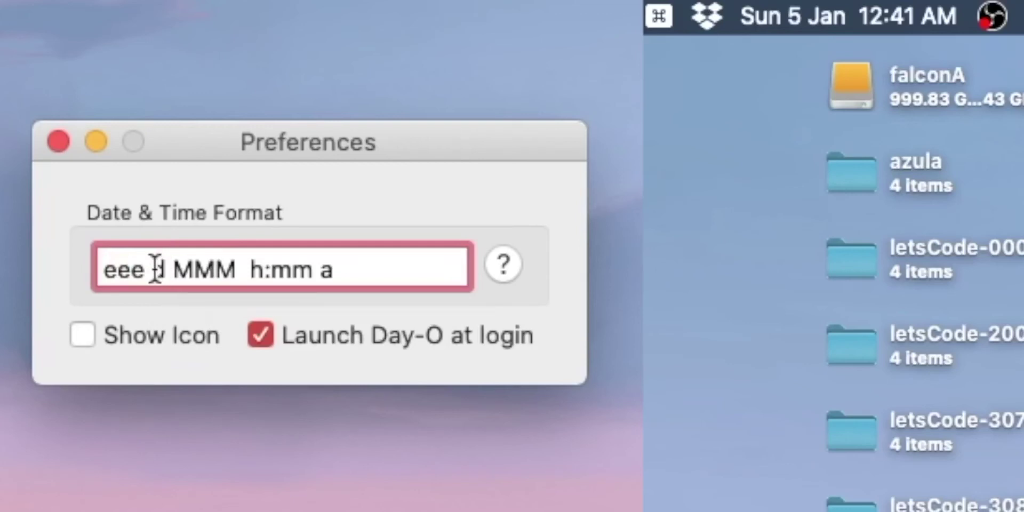
{"action": "type", "text": "d"}
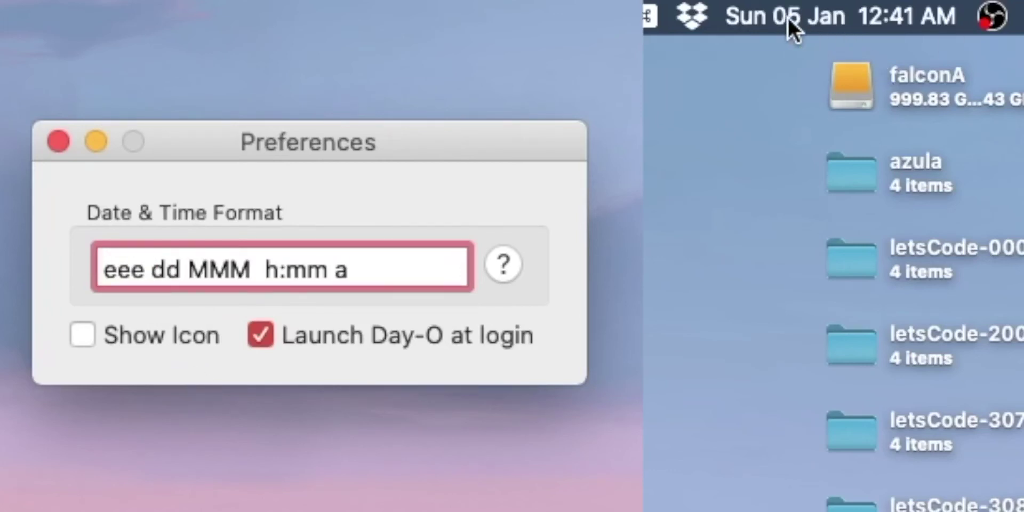
{"action": "key", "text": "BackSpace"}
{"action": "key", "text": "Right"}
{"action": "key", "text": "Right"}
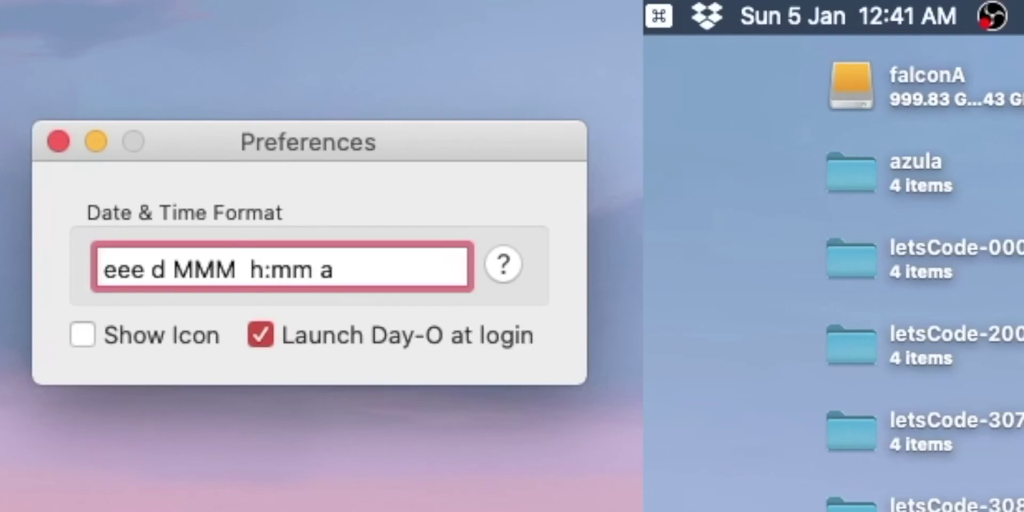
{"action": "left_click", "coordinate": [237, 267]}
{"action": "type", "text": "M"}
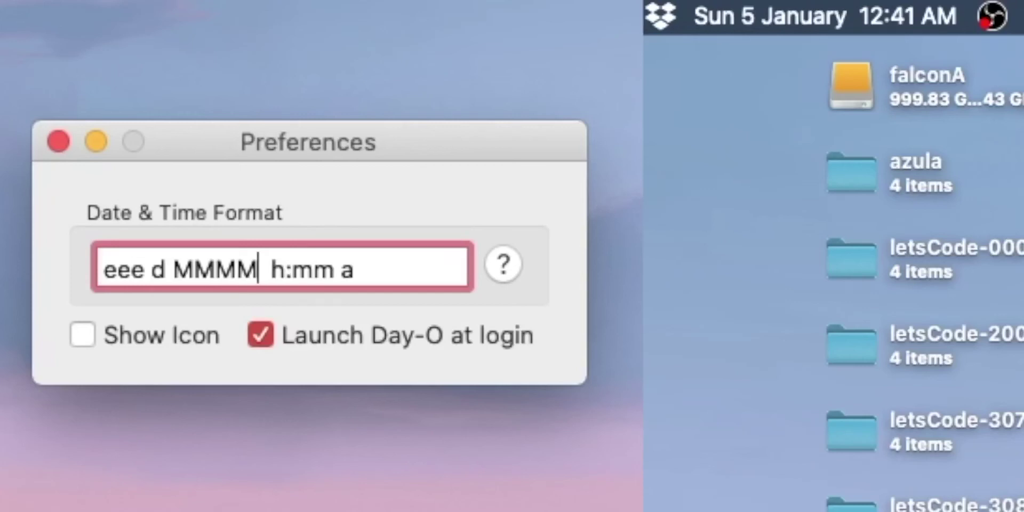
{"action": "key", "text": "BackSpace"}
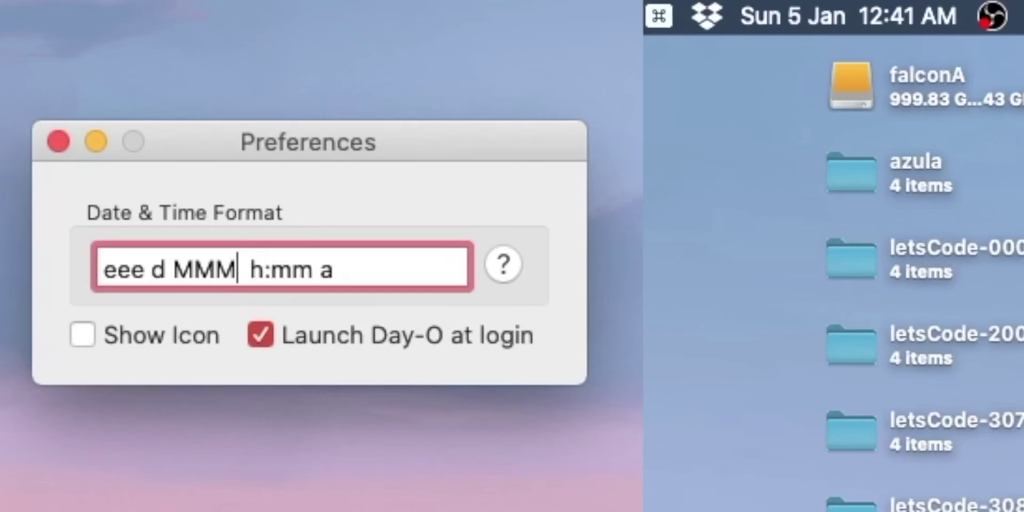
{"action": "key", "text": "Right"}
{"action": "key", "text": "Right"}
{"action": "key", "text": "Right"}
{"action": "key", "text": "Right"}
{"action": "key", "text": "Right"}
{"action": "key", "text": "Right"}
Try 24-hour H and millisecond A, restore h and a, then close preferences.
{"action": "key", "text": "Left"}
{"action": "key", "text": "Left"}
{"action": "key", "text": "Left"}
{"action": "key", "text": "BackSpace"}
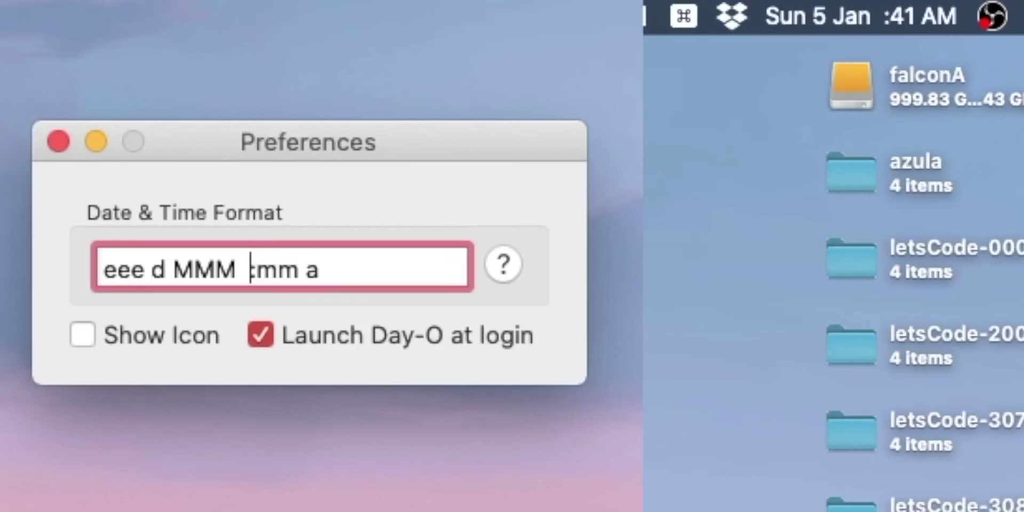
{"action": "type", "text": "H"}
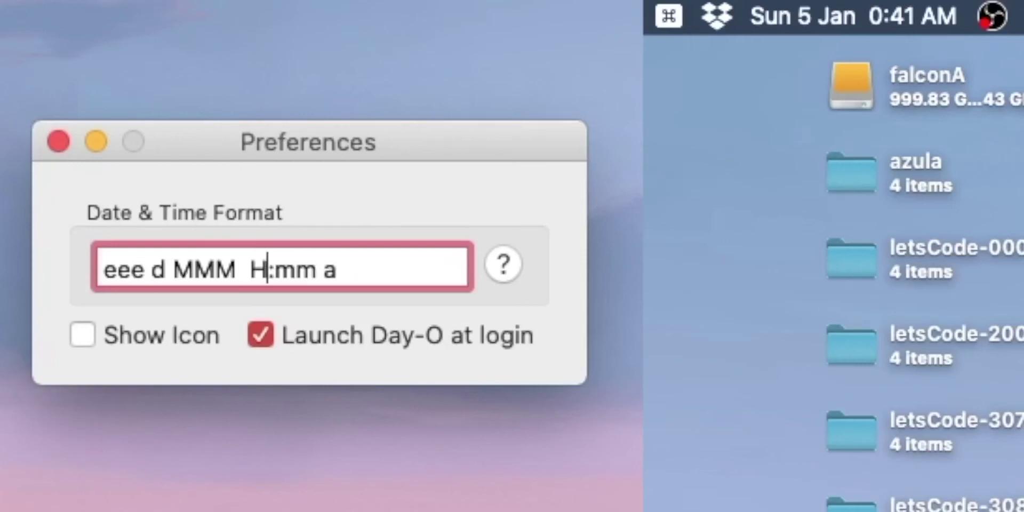
{"action": "key", "text": "BackSpace"}
{"action": "type", "text": "h"}
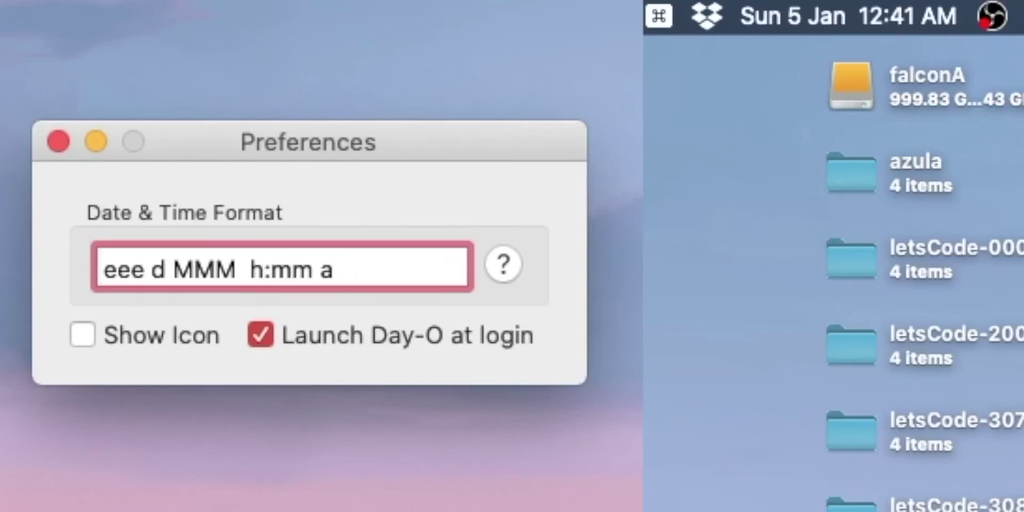
{"action": "key", "text": "Right"}
{"action": "key", "text": "Right"}
{"action": "key", "text": "Right"}
{"action": "key", "text": "Right"}
{"action": "key", "text": "BackSpace"}
{"action": "type", "text": "A"}
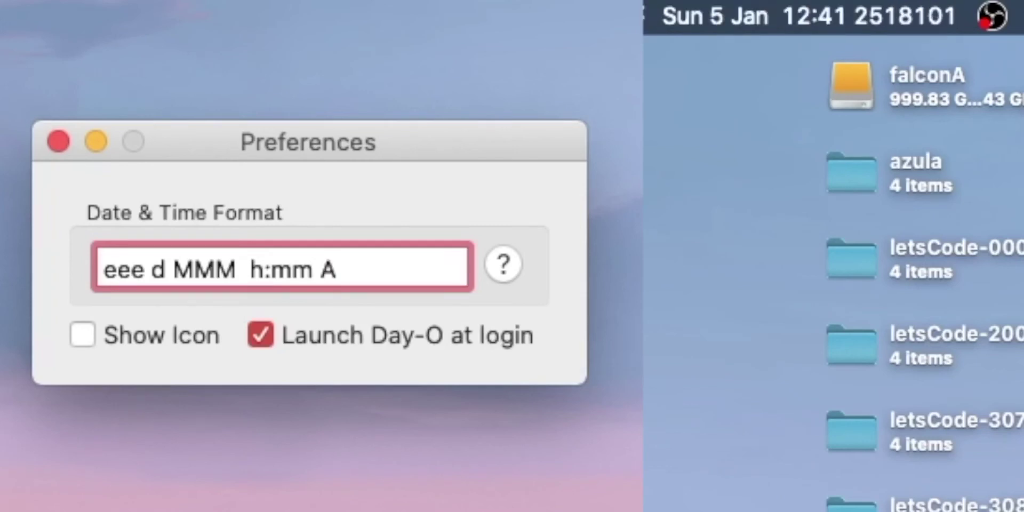
{"action": "key", "text": "BackSpace"}
{"action": "type", "text": "a"}
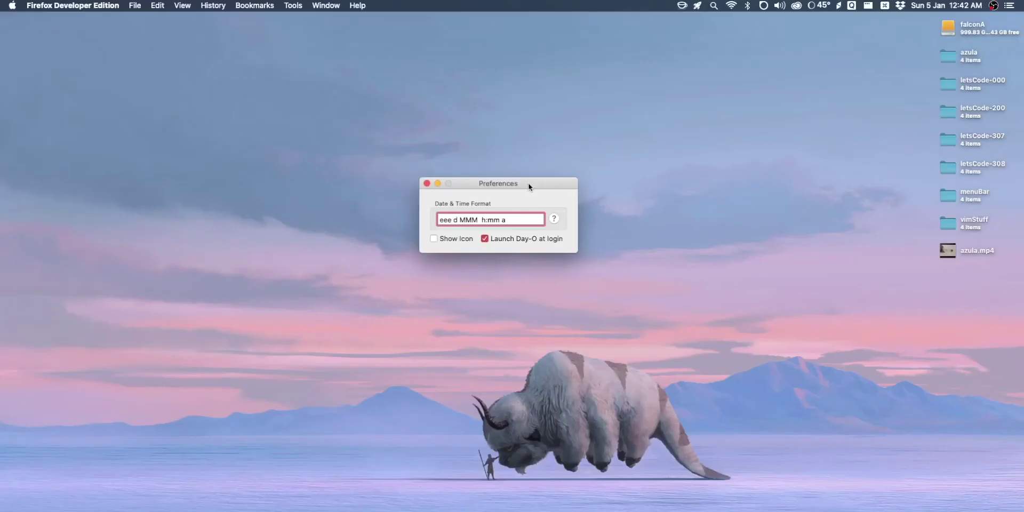
{"action": "left_click_drag", "start_coordinate": [414, 143], "coordinate": [418, 254]}
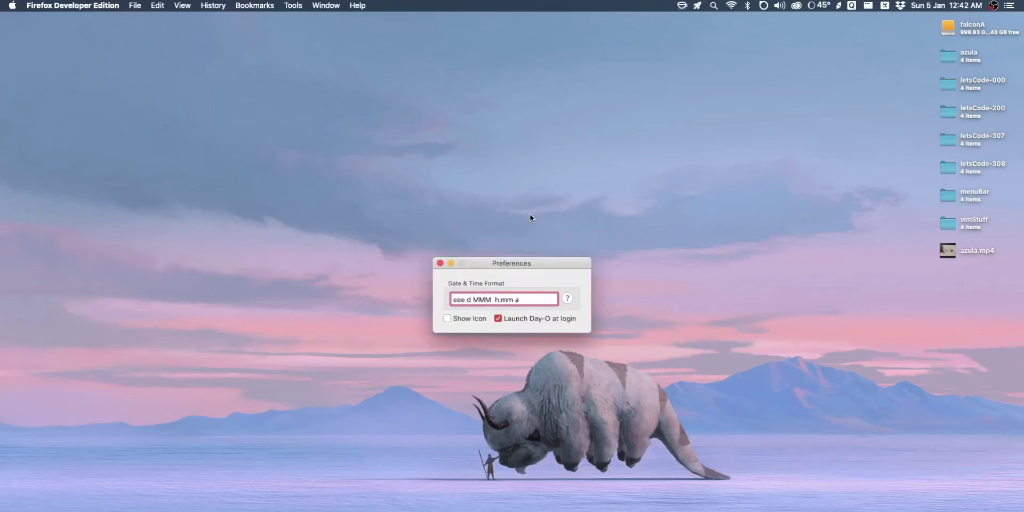
{"action": "left_click", "coordinate": [440, 263]}
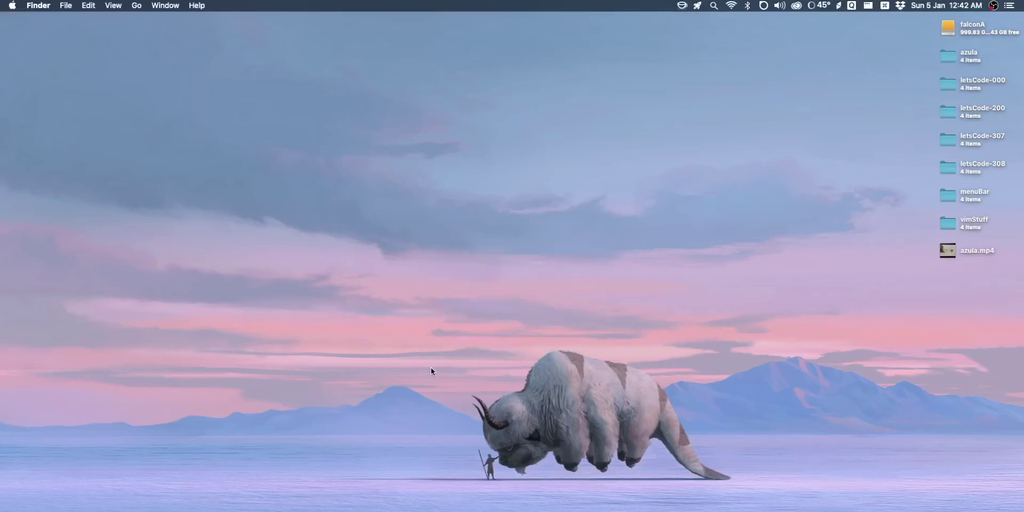
Launch Bartender 3 and go through its welcome screens to the Menu Items preferences.
{"action": "key", "text": "super+space"}
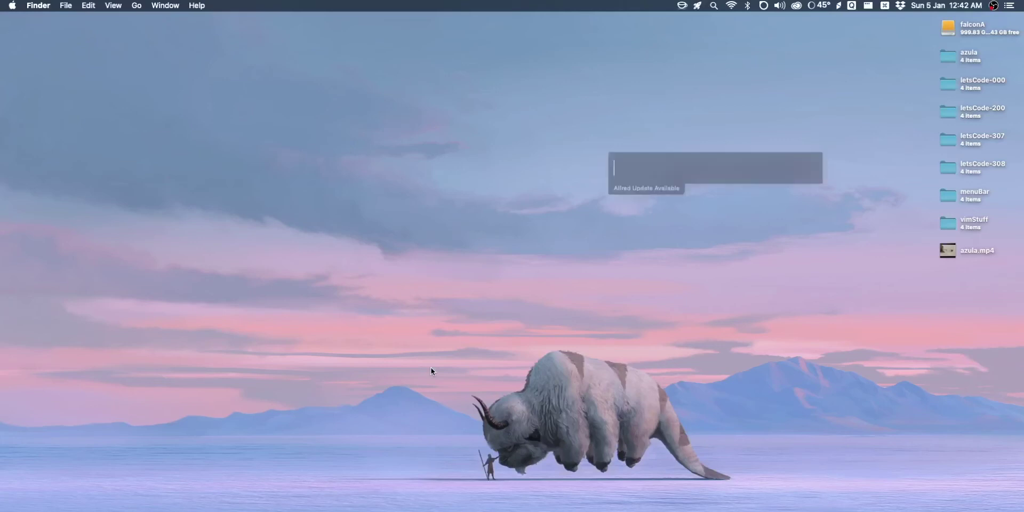
{"action": "type", "text": "barte"}
{"action": "key", "text": "Return"}
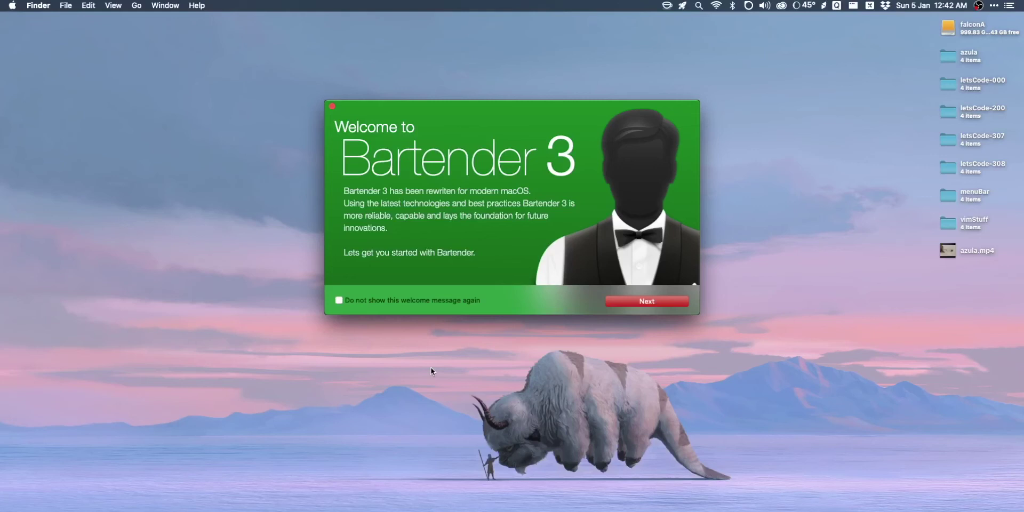
{"action": "left_click", "coordinate": [626, 299]}
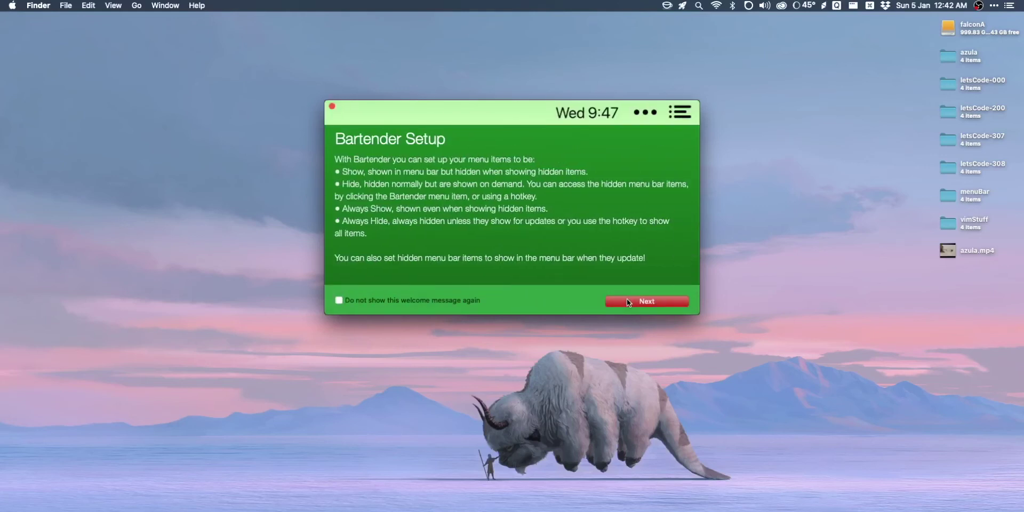
{"action": "left_click", "coordinate": [626, 302]}
{"action": "left_click", "coordinate": [626, 302]}
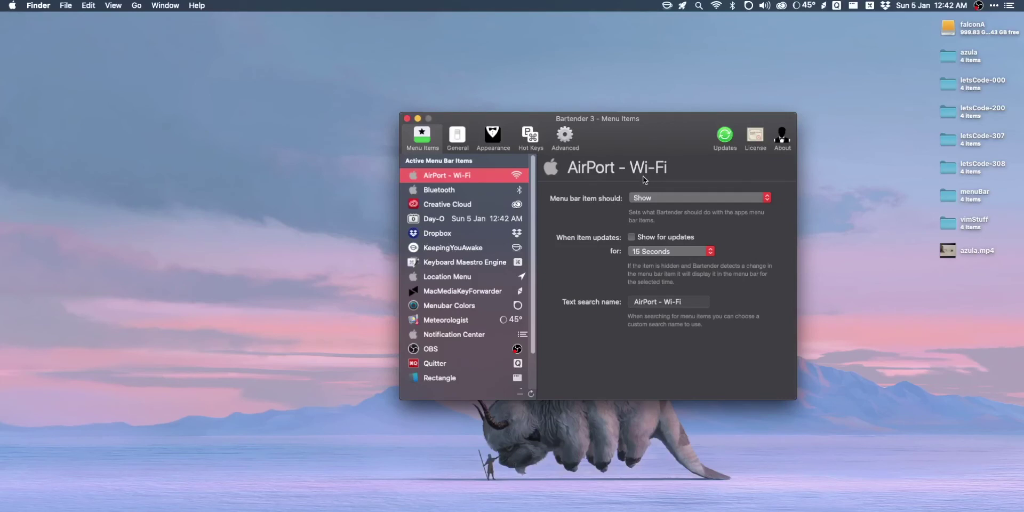
{"action": "left_click_drag", "start_coordinate": [644, 127], "coordinate": [559, 165]}
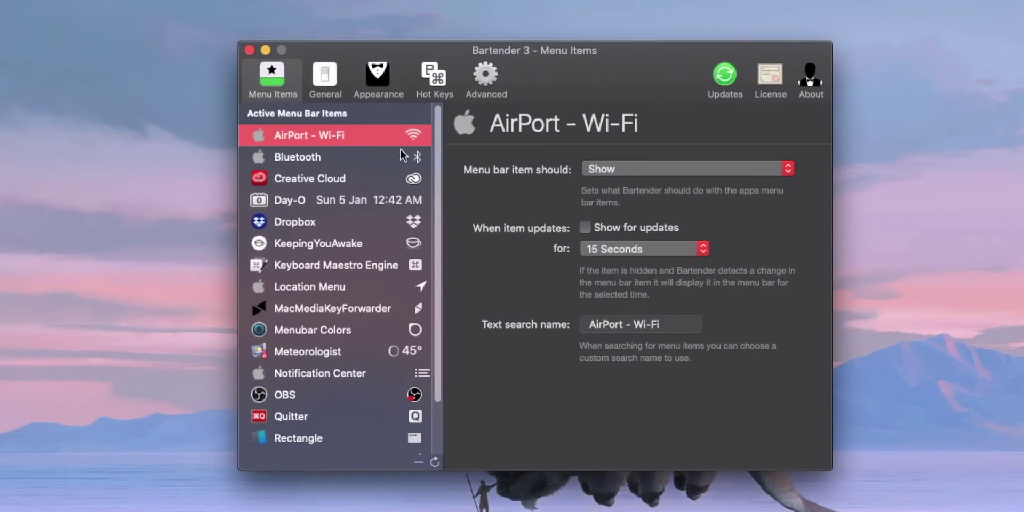
Look at Bluetooth's and Day-O's settings, keeping Day-O set to Show.
{"action": "left_click", "coordinate": [380, 155]}
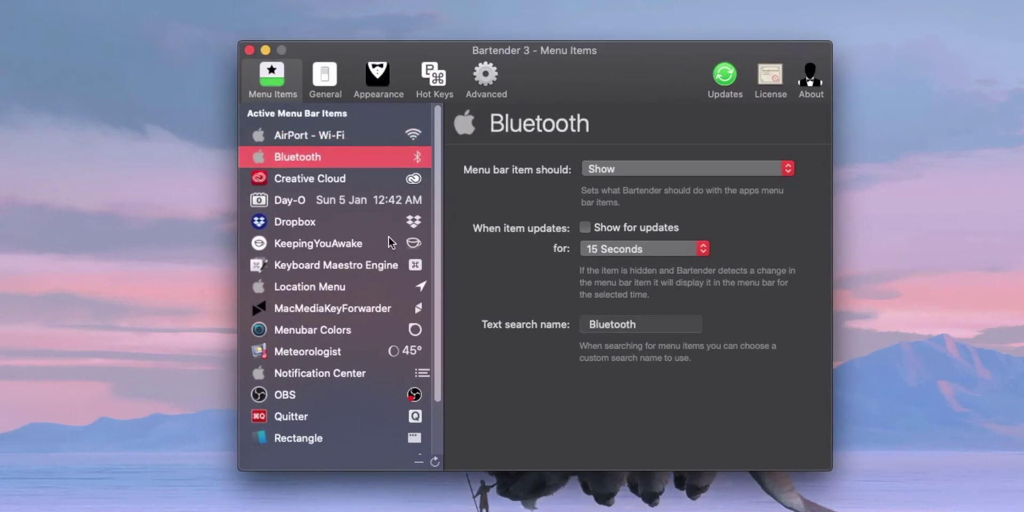
{"action": "left_click", "coordinate": [360, 203]}
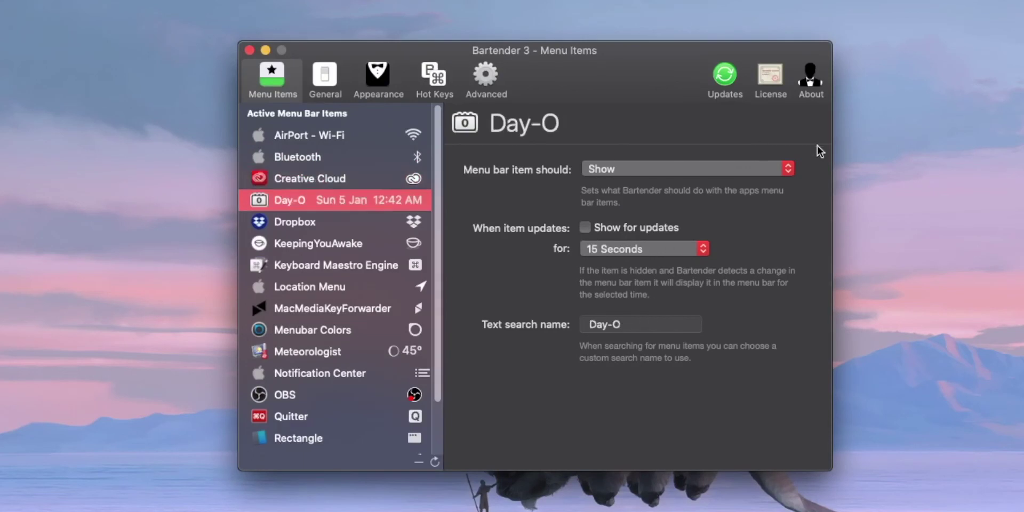
{"action": "left_click", "coordinate": [706, 171]}
{"action": "left_click", "coordinate": [663, 158]}
Quit Bartender, launch Dozer, and open its preferences window.
{"action": "key", "text": "super+w"}
{"action": "key", "text": "alt+space"}
{"action": "type", "text": "xcod"}
{"action": "key", "text": "Return"}
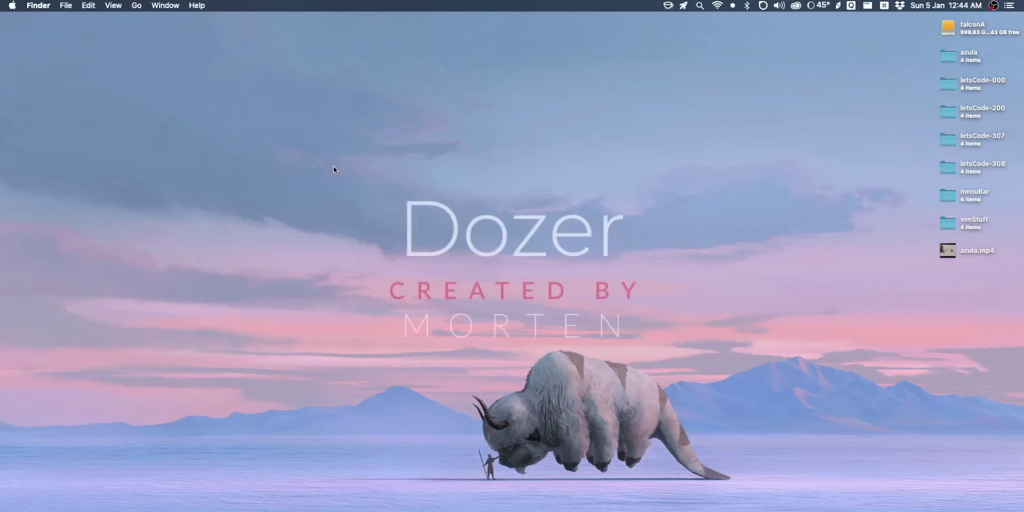
{"action": "right_click", "coordinate": [733, 5]}
{"action": "left_click_drag", "start_coordinate": [566, 136], "coordinate": [561, 163]}
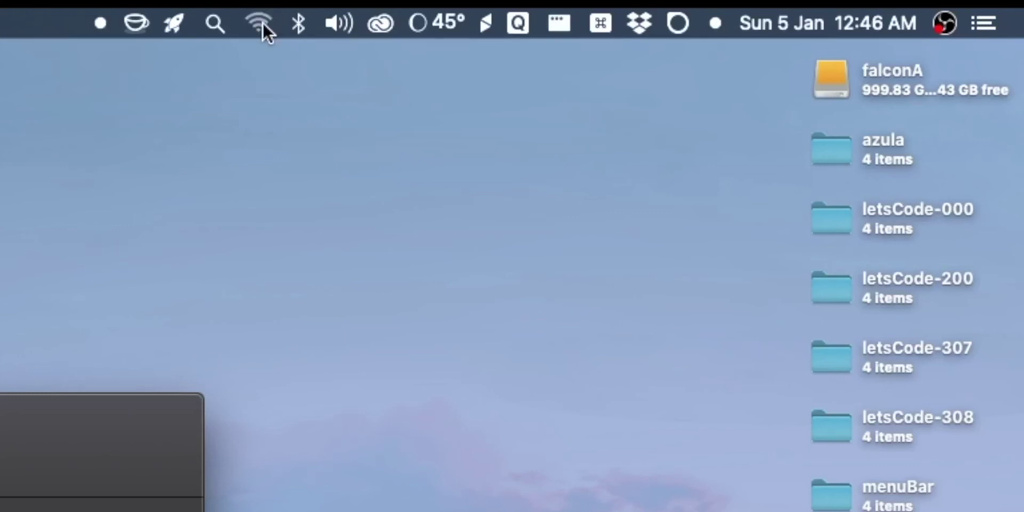
Rearrange Wi-Fi, Rocket and Dozer's dividers in the menu bar, then hide the icons.
{"action": "left_click_drag", "start_coordinate": [263, 22], "coordinate": [269, 47]}
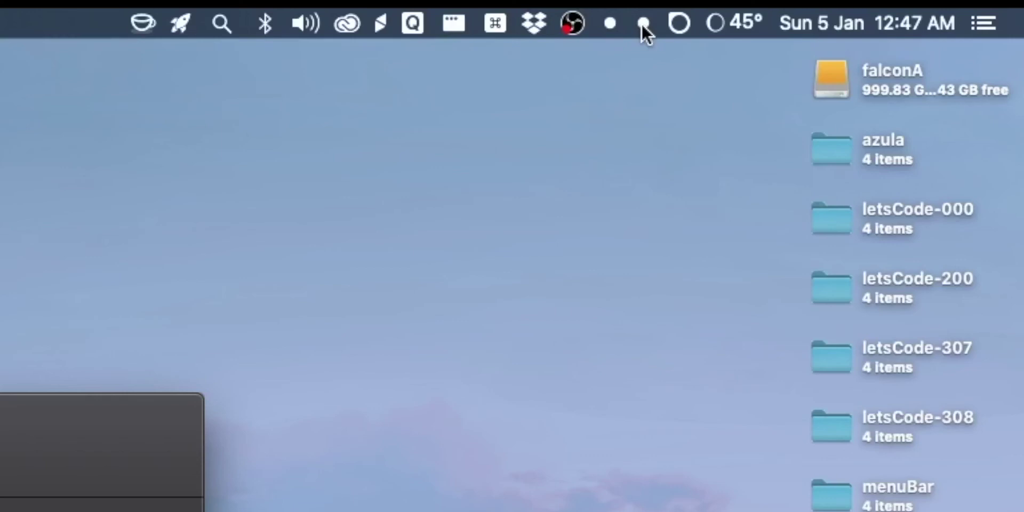
{"action": "left_click_drag", "start_coordinate": [642, 25], "coordinate": [561, 21]}
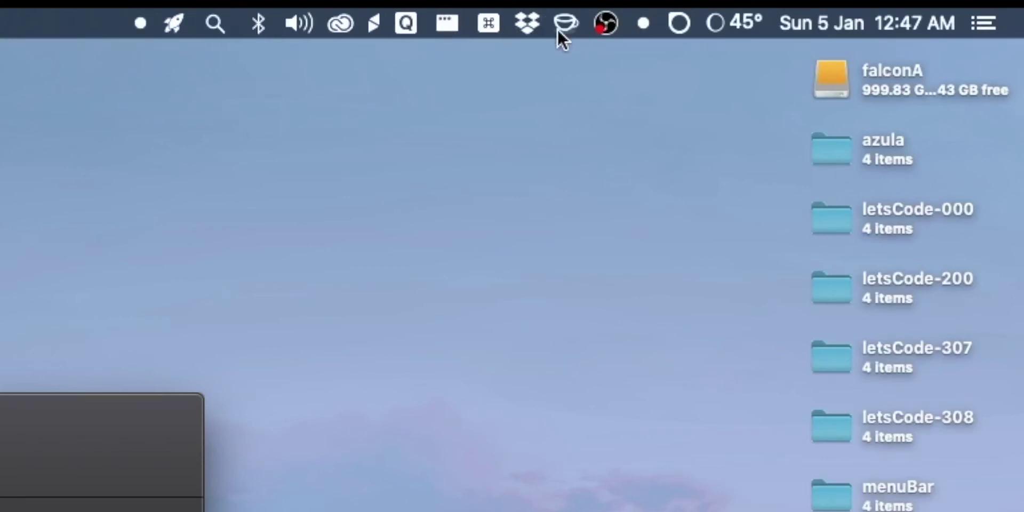
{"action": "left_click_drag", "start_coordinate": [175, 24], "coordinate": [531, 25]}
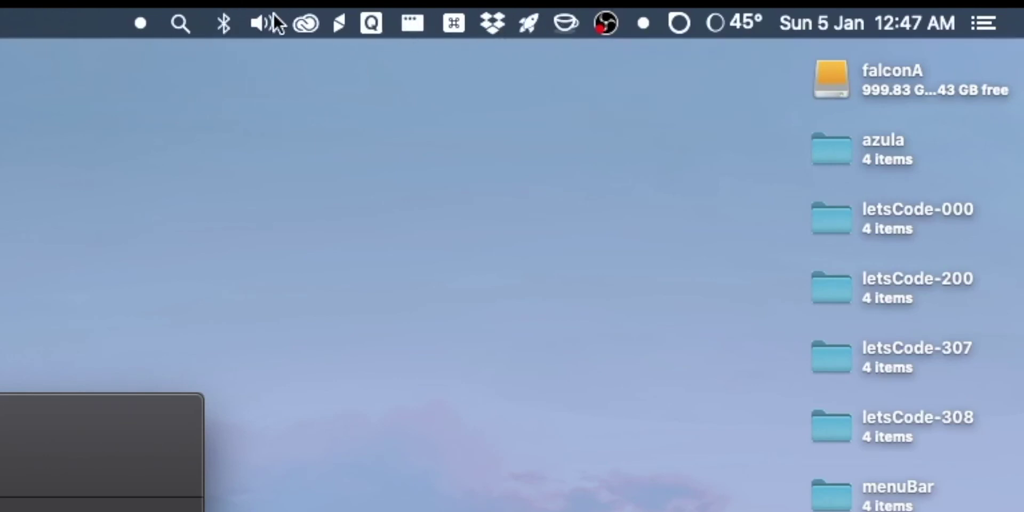
{"action": "left_click_drag", "start_coordinate": [137, 23], "coordinate": [611, 30]}
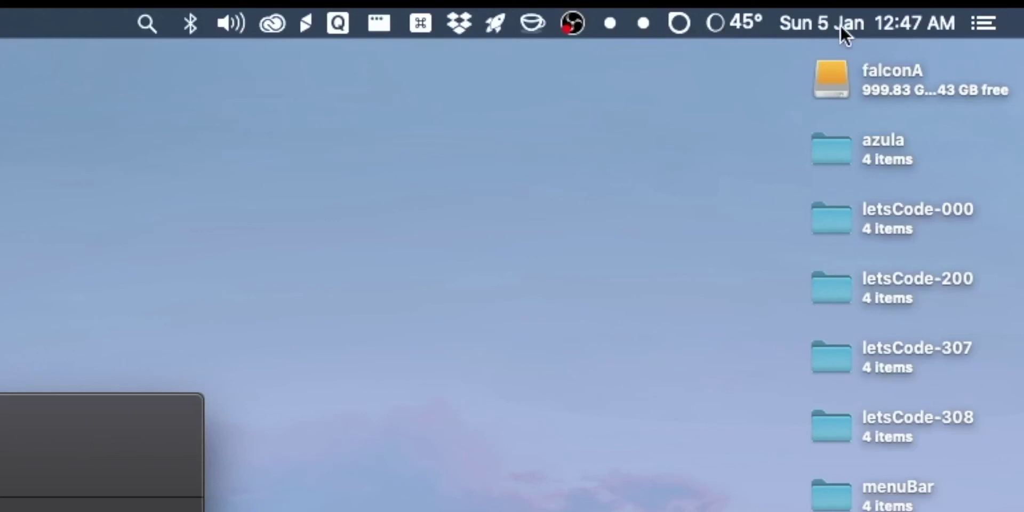
{"action": "left_click", "coordinate": [642, 25]}
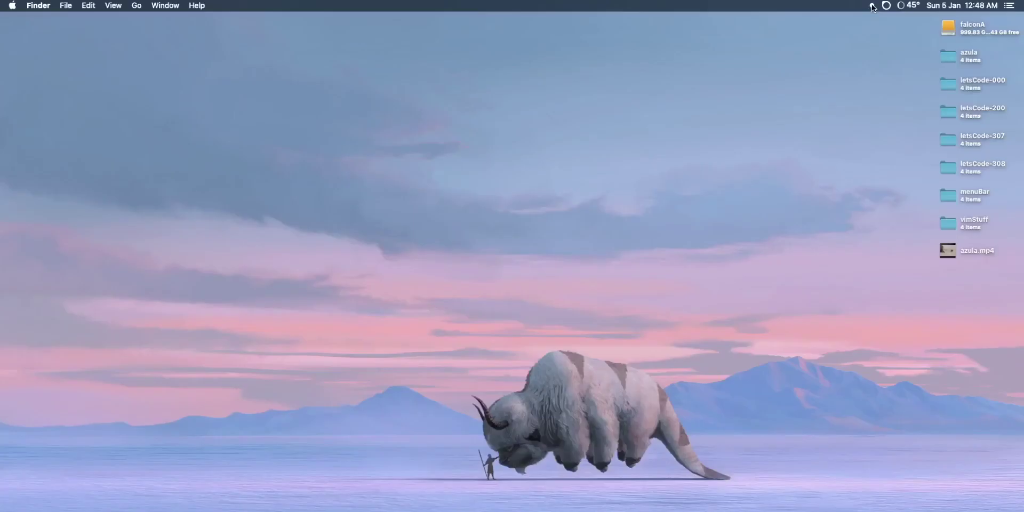
Re-record the show/hide shortcut as Ctrl+Space and enable 'Hide both Dozer icons'.
{"action": "right_click", "coordinate": [643, 23]}
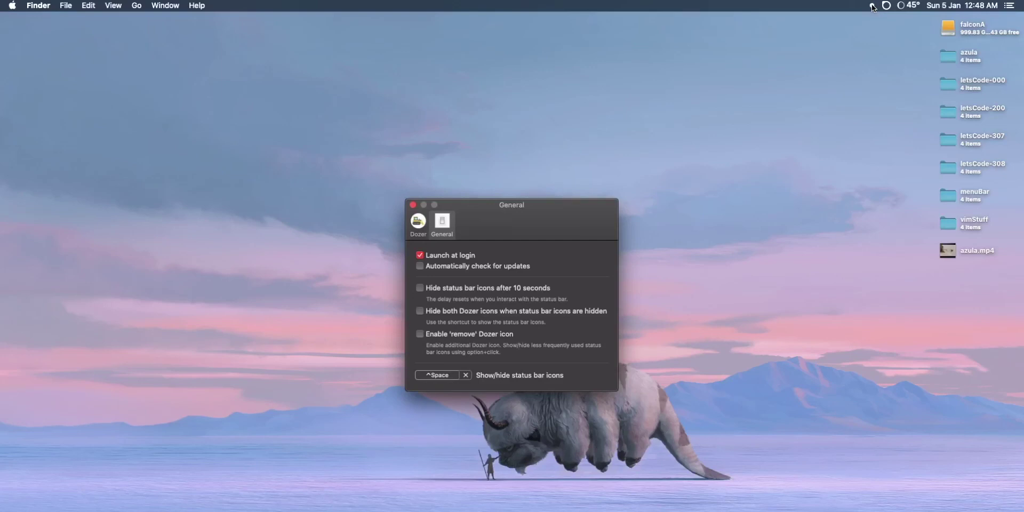
{"action": "left_click_drag", "start_coordinate": [560, 229], "coordinate": [615, 203]}
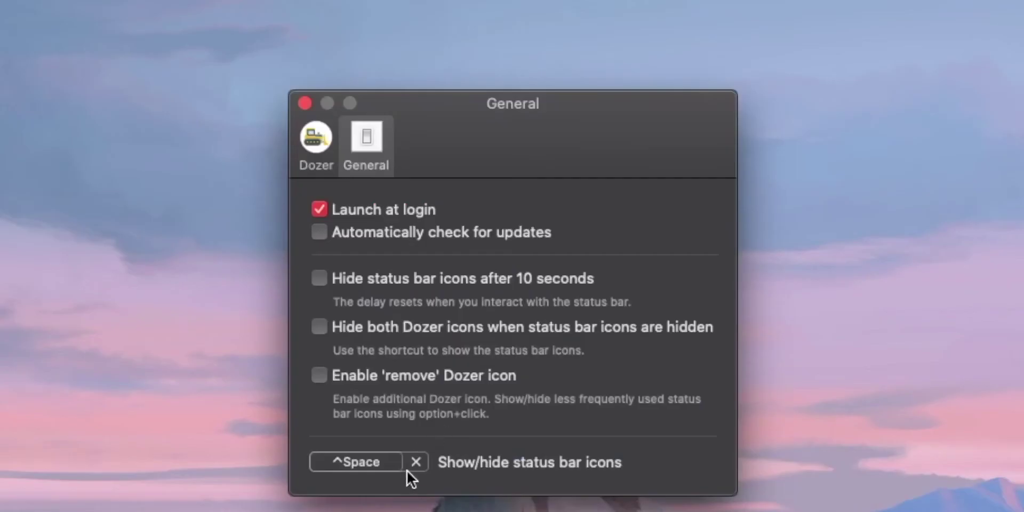
{"action": "left_click", "coordinate": [416, 462]}
{"action": "left_click", "coordinate": [388, 462]}
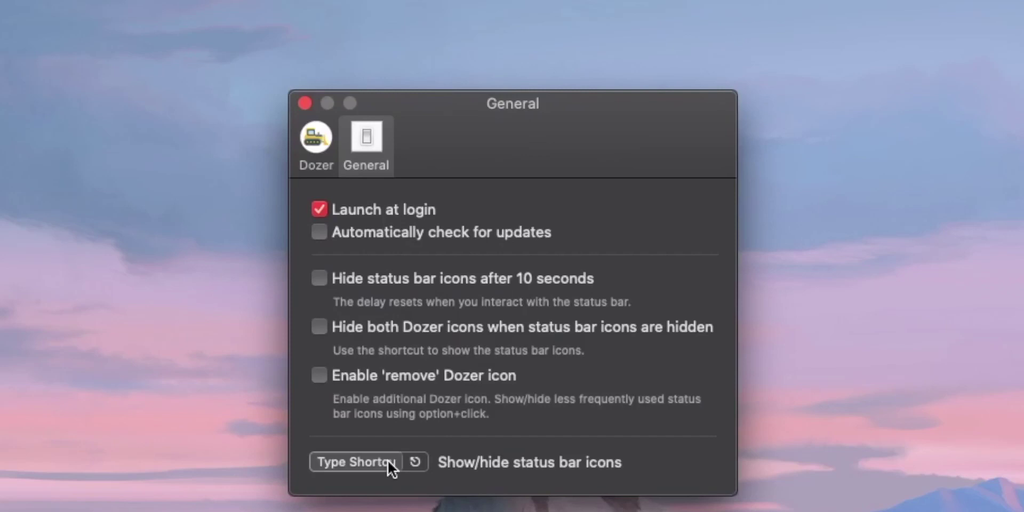
{"action": "key", "text": "ctrl+space"}
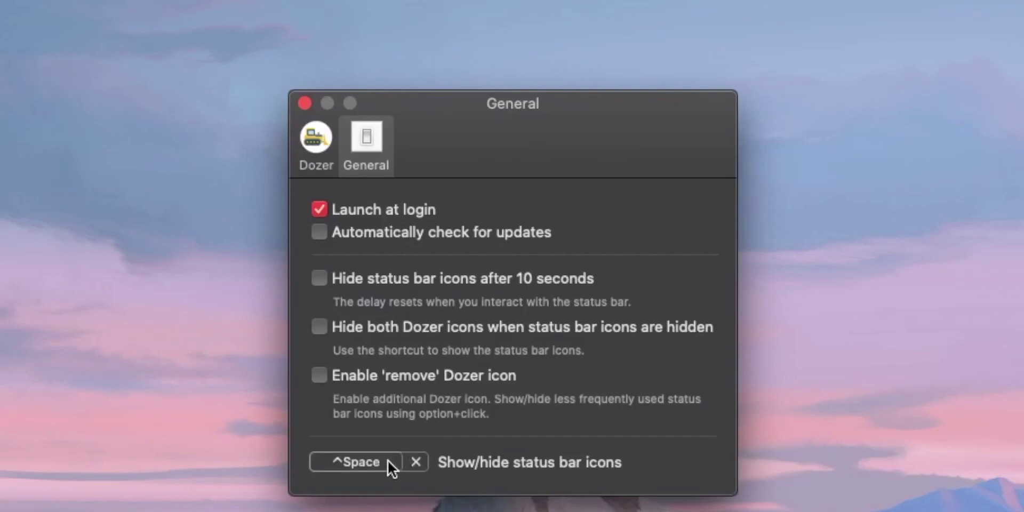
{"action": "left_click", "coordinate": [442, 332]}
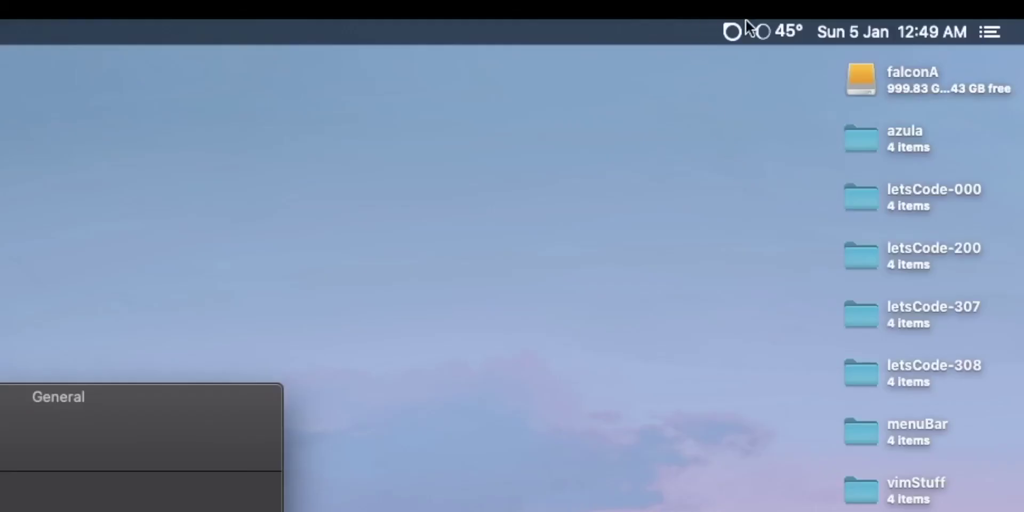
Try 'Hide after 10 seconds' with the hidden icons, then turn it back off.
{"action": "left_click", "coordinate": [709, 30]}
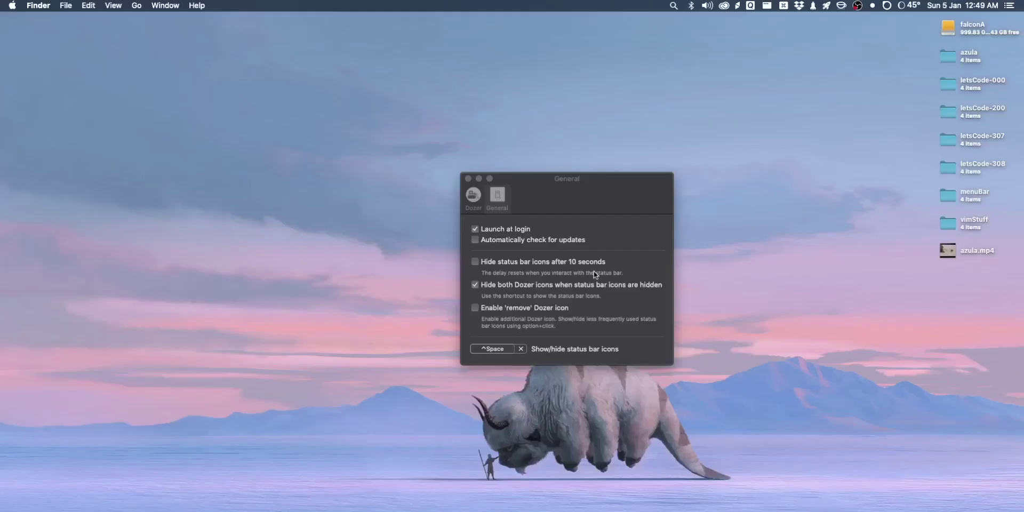
{"action": "left_click", "coordinate": [555, 266]}
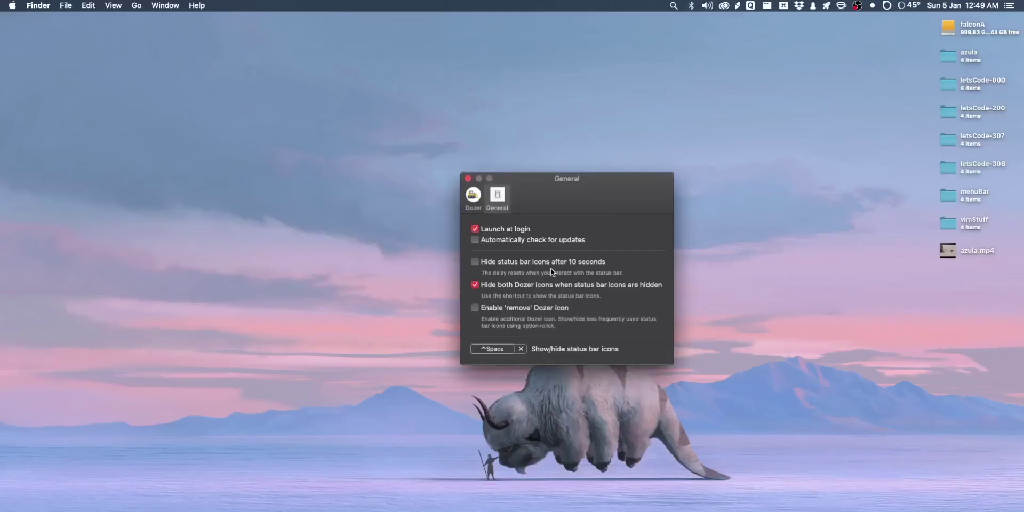
{"action": "left_click", "coordinate": [514, 263]}
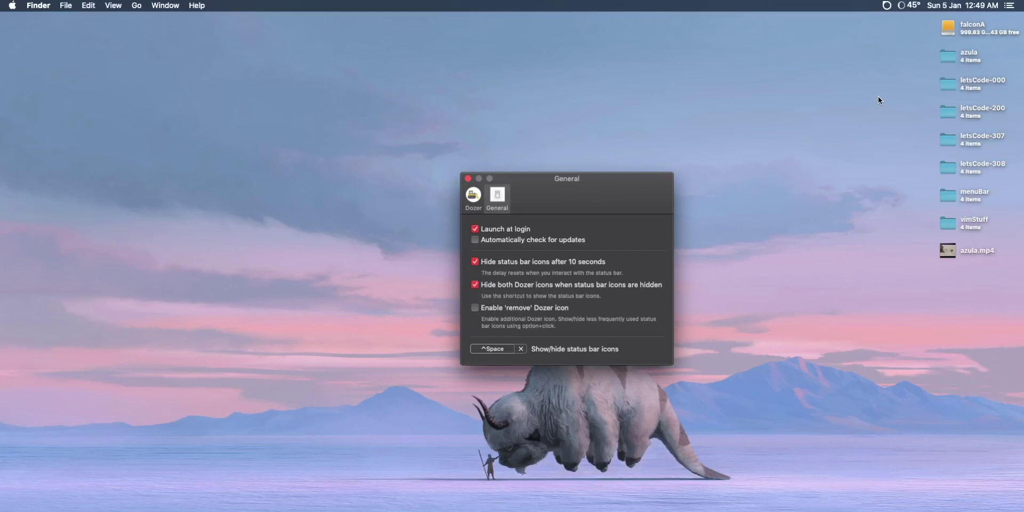
{"action": "key", "text": "ctrl+space"}
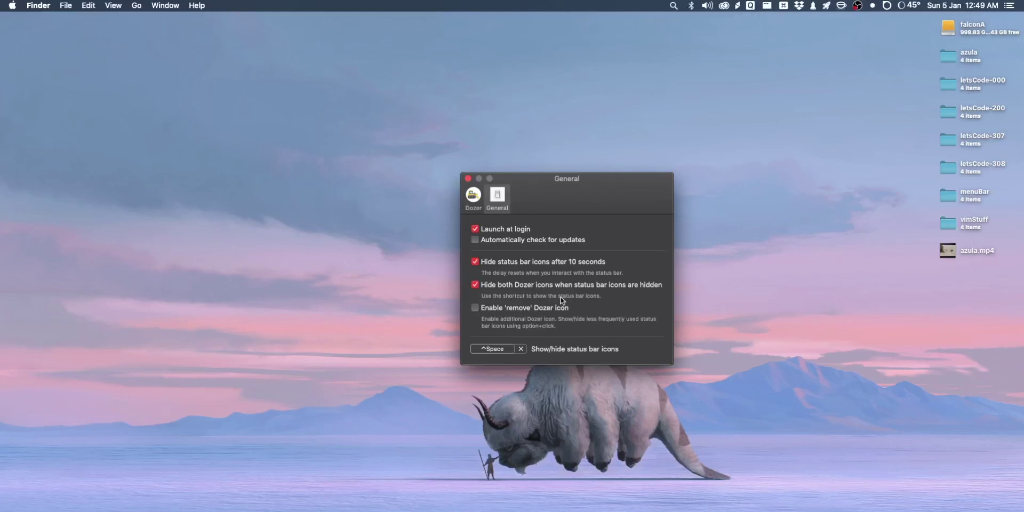
{"action": "left_click", "coordinate": [591, 262]}
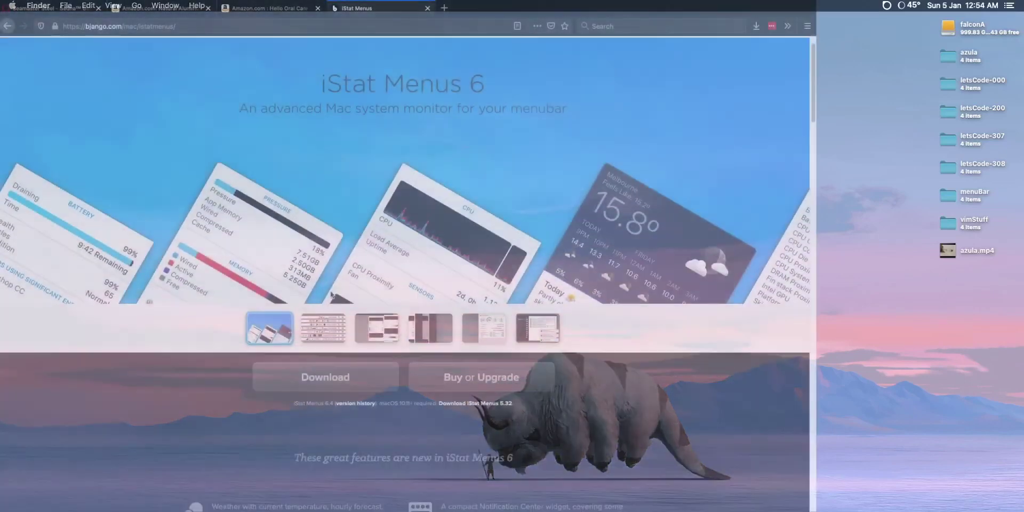
Scroll to the bottom of the bjango iStat Menus 6 page and download the installer.
{"action": "scroll", "coordinate": [331, 292], "scroll_direction": "down", "scroll_amount": 5}
{"action": "scroll", "coordinate": [330, 294], "scroll_direction": "down", "scroll_amount": 3}
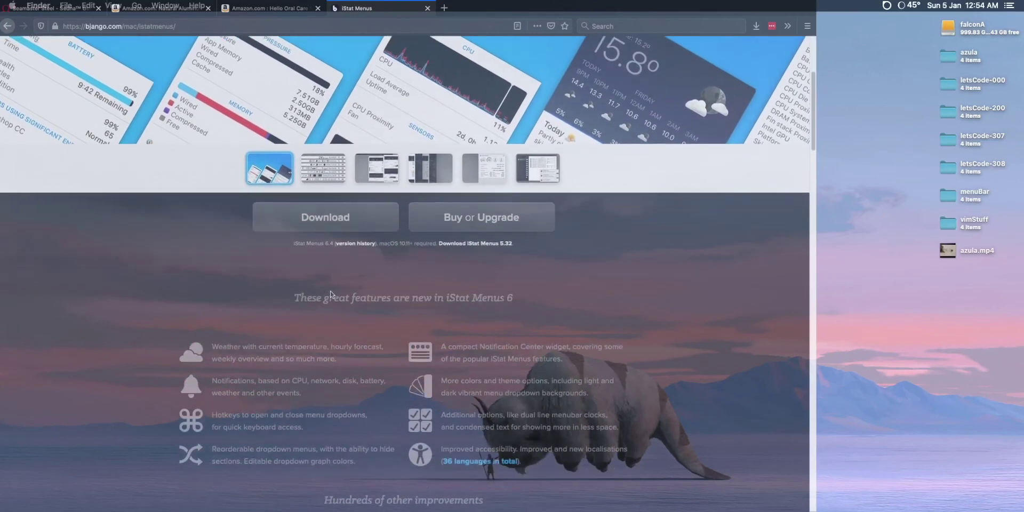
{"action": "scroll", "coordinate": [331, 294], "scroll_direction": "down", "scroll_amount": 4}
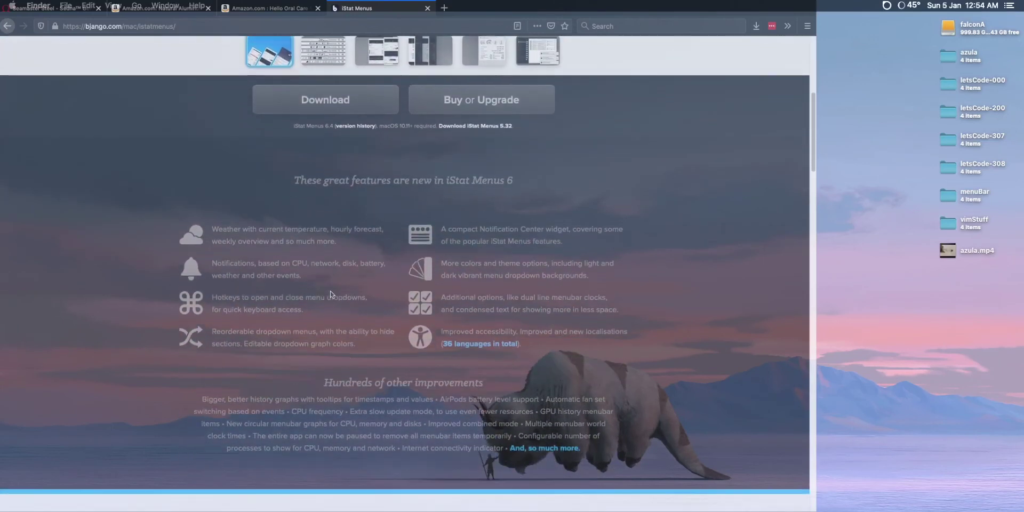
{"action": "scroll", "coordinate": [330, 292], "scroll_direction": "down", "scroll_amount": 3}
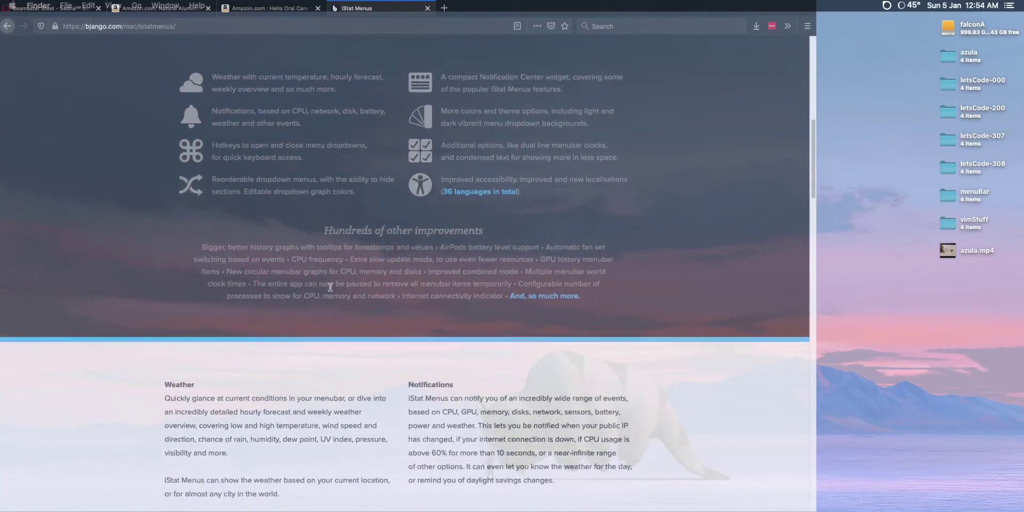
{"action": "scroll", "coordinate": [331, 287], "scroll_direction": "down", "scroll_amount": 1}
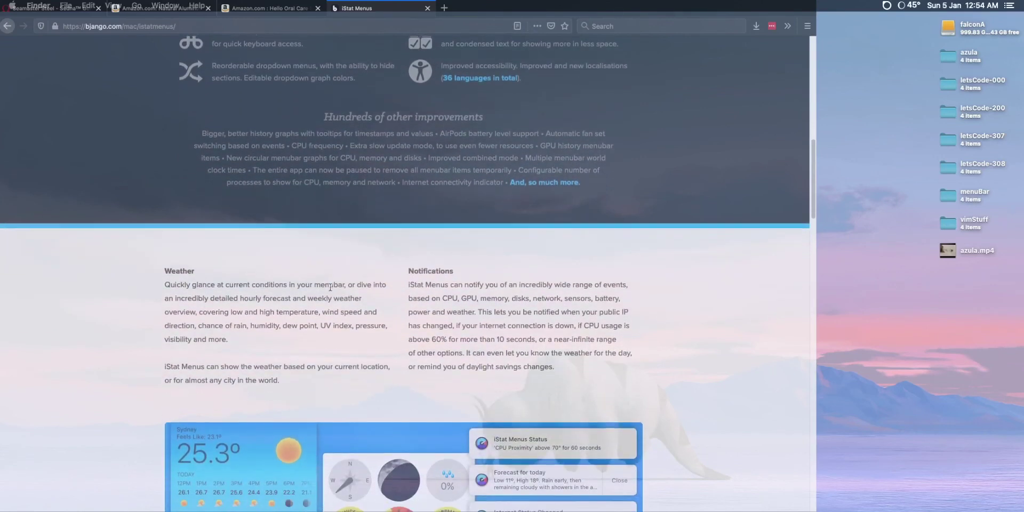
{"action": "scroll", "coordinate": [331, 287], "scroll_direction": "down", "scroll_amount": 5}
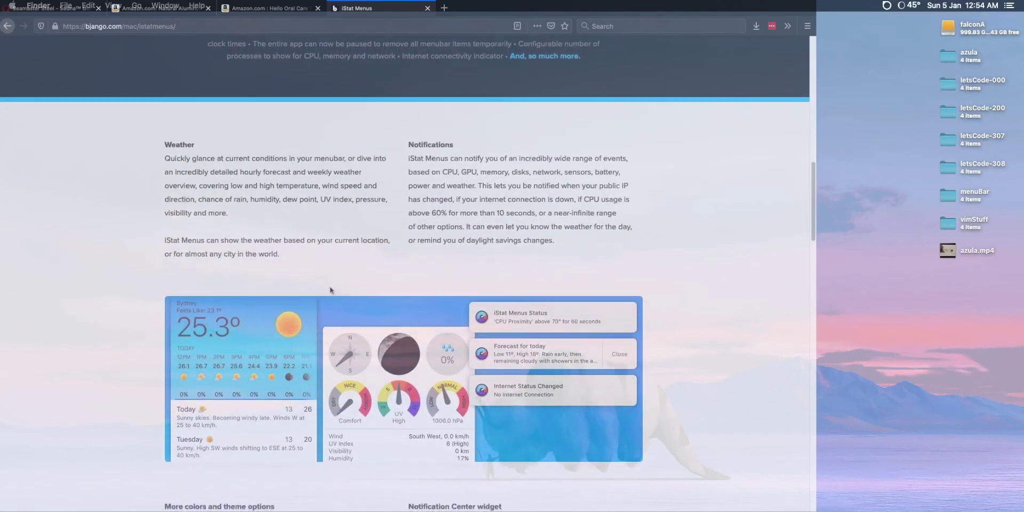
{"action": "scroll", "coordinate": [330, 290], "scroll_direction": "down", "scroll_amount": 7}
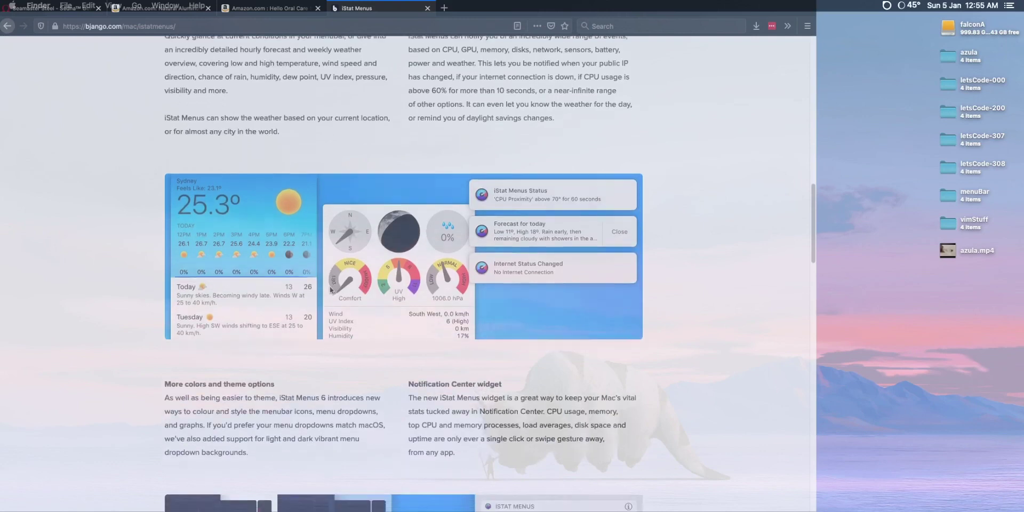
{"action": "scroll", "coordinate": [330, 289], "scroll_direction": "down", "scroll_amount": 14}
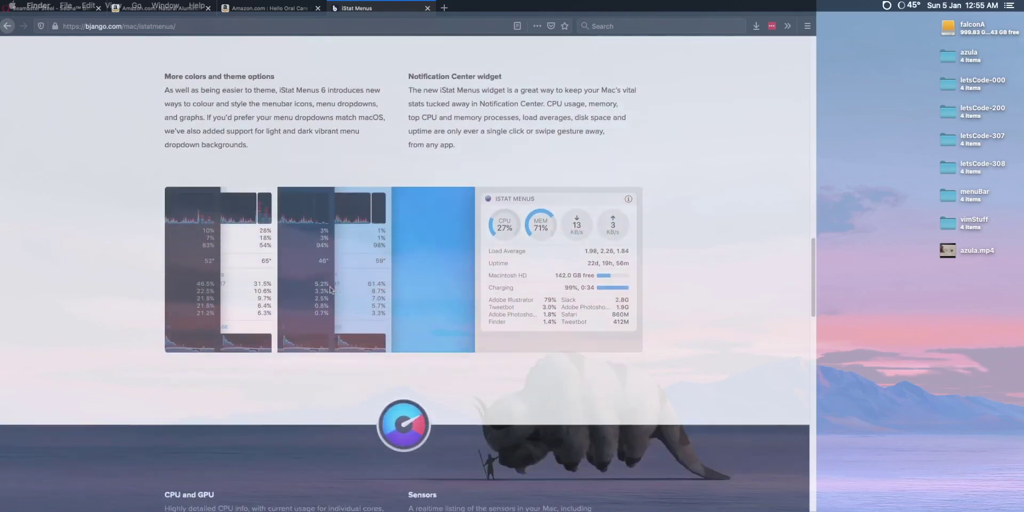
{"action": "scroll", "coordinate": [331, 290], "scroll_direction": "down", "scroll_amount": 20}
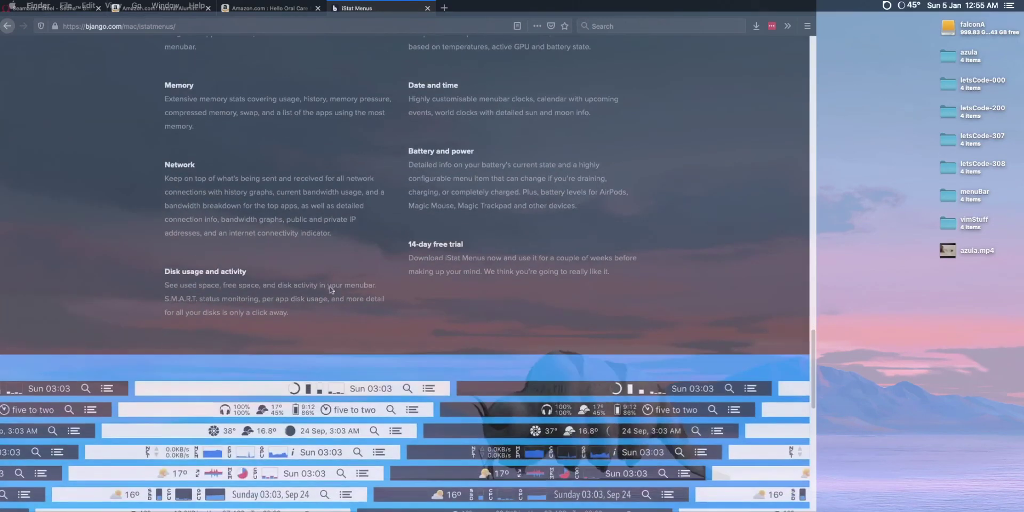
{"action": "scroll", "coordinate": [329, 289], "scroll_direction": "down", "scroll_amount": 12}
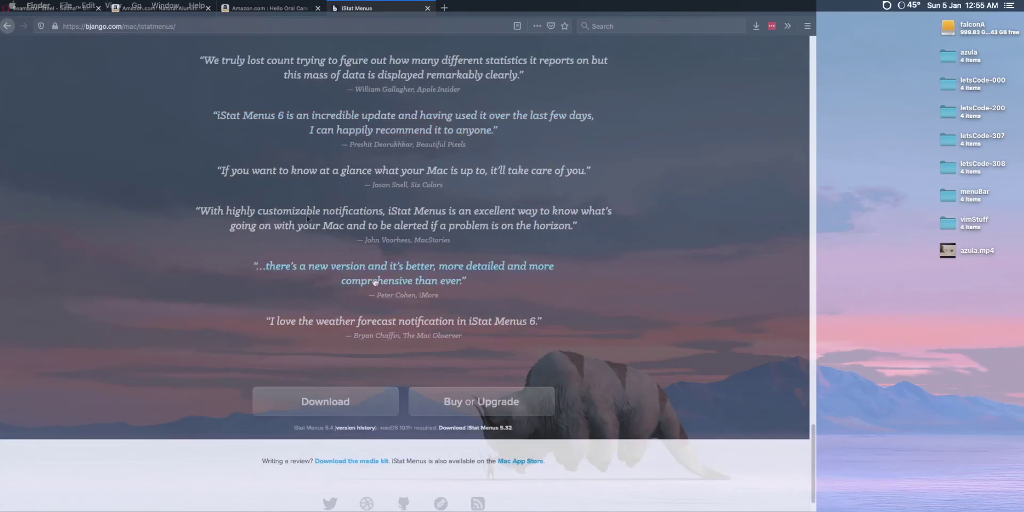
{"action": "left_click", "coordinate": [343, 357]}
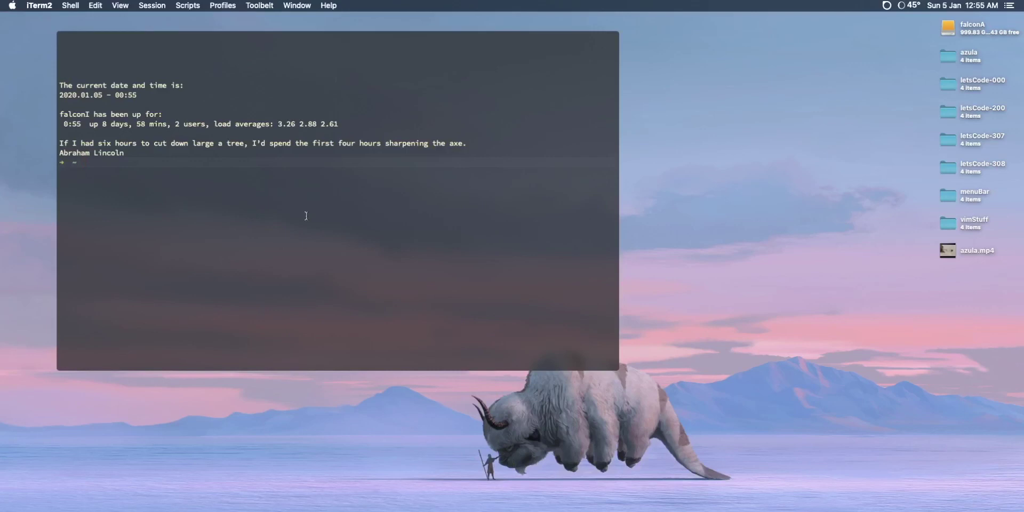
Run htop in iTerm2 and drag Activity Monitor aside so both process views show.
{"action": "type", "text": "htop"}
{"action": "key", "text": "Return"}
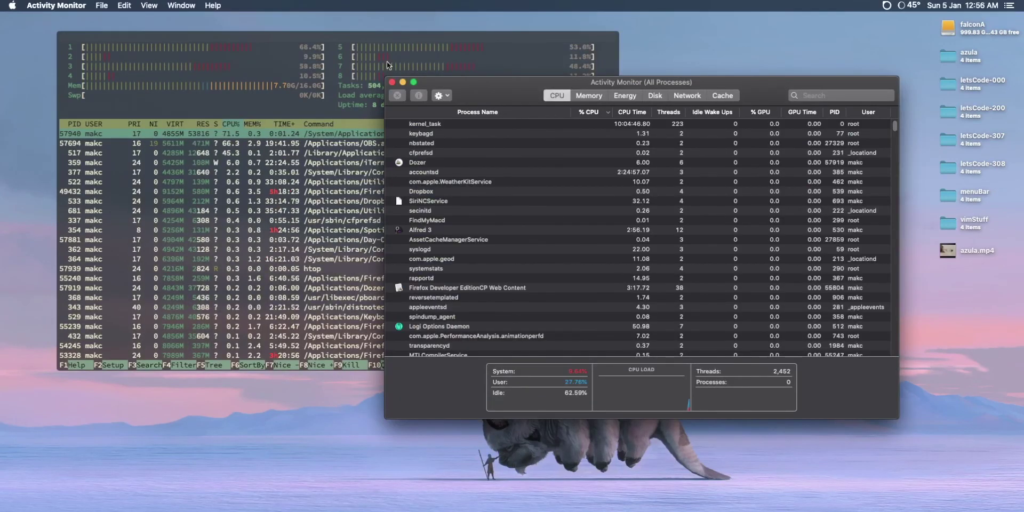
{"action": "left_click_drag", "start_coordinate": [503, 83], "coordinate": [571, 154]}
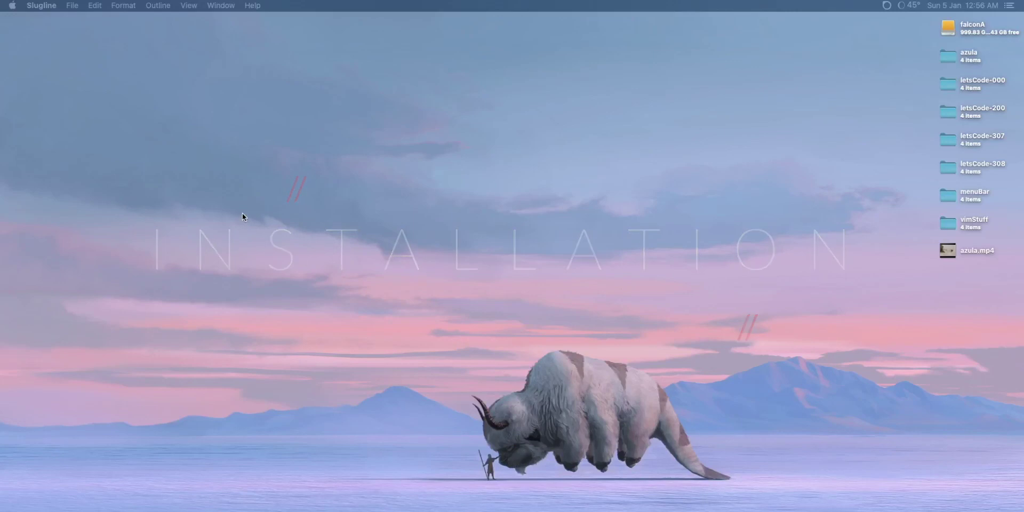
Switch to iTerm2 and run 'brew cask list' to show the installed casks.
{"action": "left_click", "coordinate": [268, 102]}
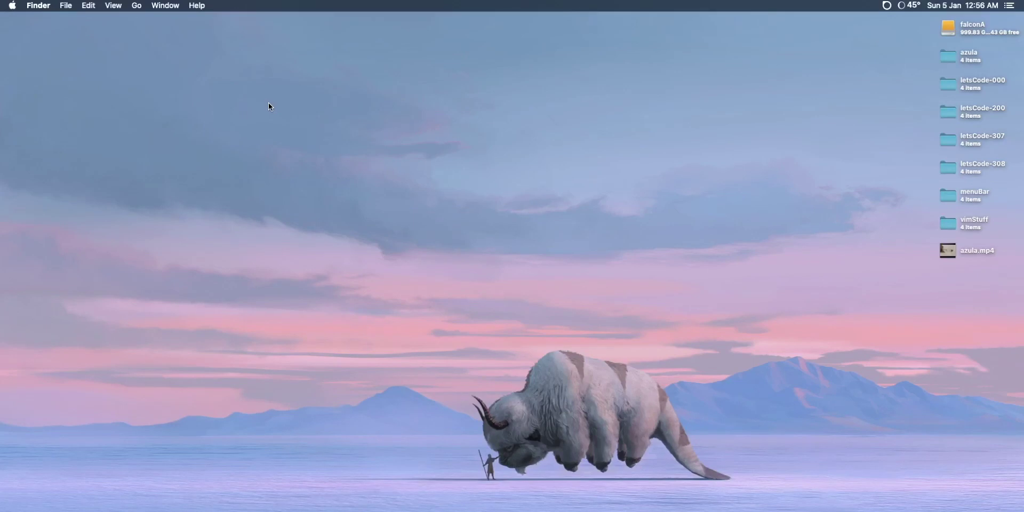
{"action": "key", "text": "super+Tab"}
{"action": "key", "text": "super+Tab"}
{"action": "key", "text": "super+Tab"}
{"action": "key", "text": "super+Tab"}
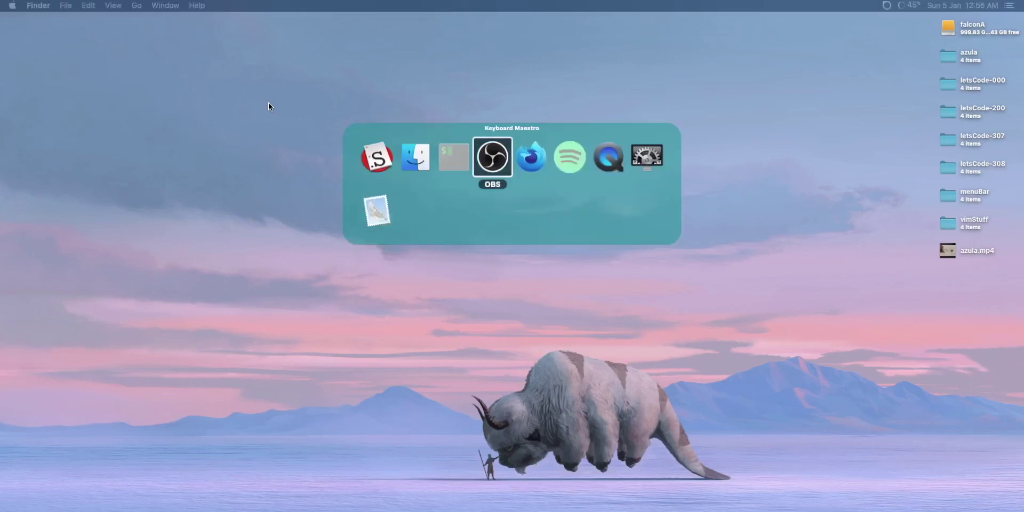
{"action": "key", "text": "super+Tab"}
{"action": "key", "text": "super+shift+Tab"}
{"action": "key", "text": "super+shift+Tab"}
{"action": "type", "text": "br"}
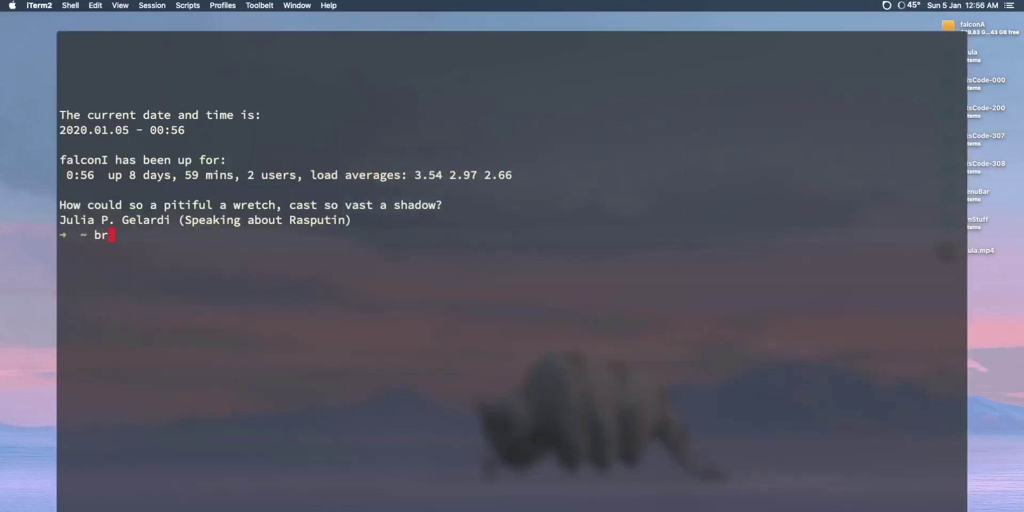
{"action": "type", "text": "ew cask list"}
{"action": "key", "text": "Return"}
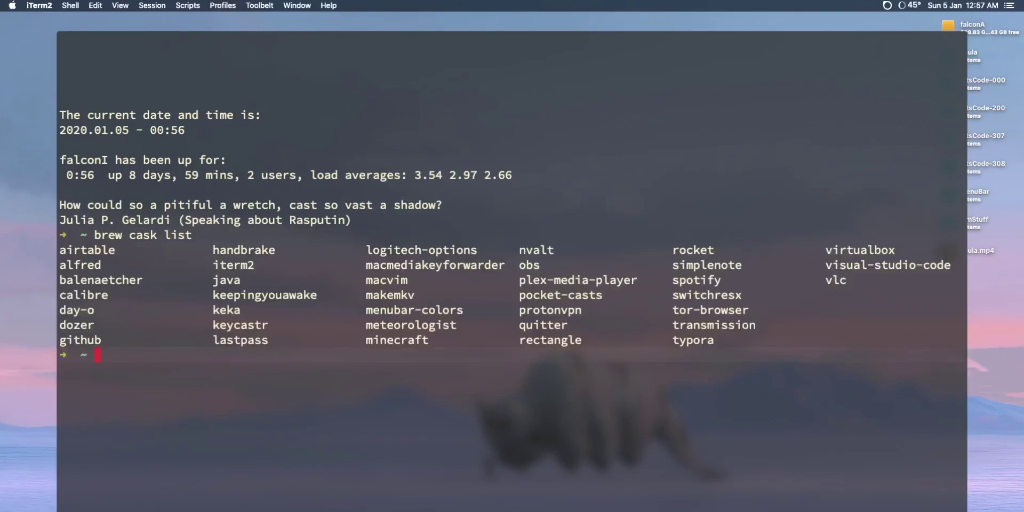
Run 'brew cask uninstall bartender', which reports Bartender isn't installed.
{"action": "type", "text": "brew cask"}
{"action": "key", "text": "BackSpace"}
{"action": "key", "text": "BackSpace"}
{"action": "key", "text": "BackSpace"}
{"action": "key", "text": "BackSpace"}
{"action": "key", "text": "BackSpace"}
{"action": "type", "text": "cask uninstall bartender"}
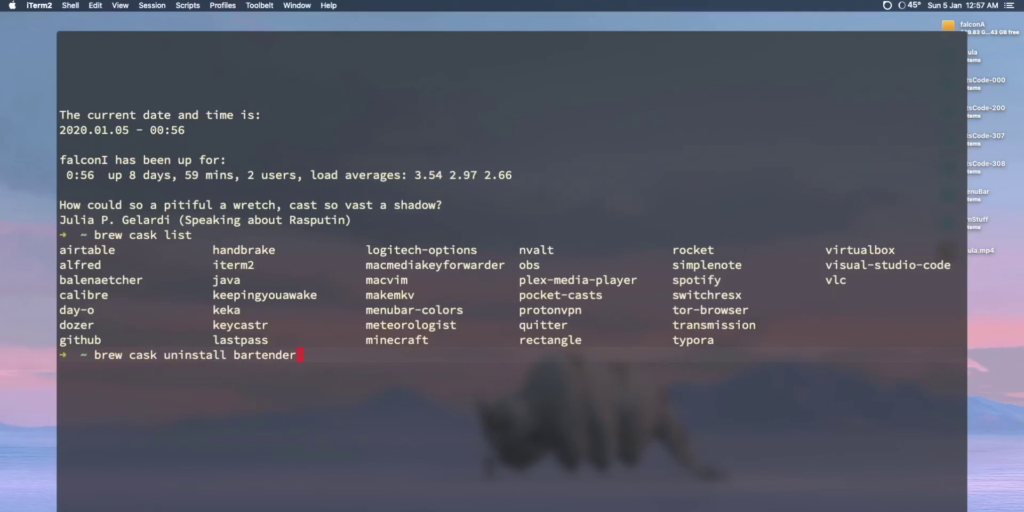
{"action": "key", "text": "Return"}
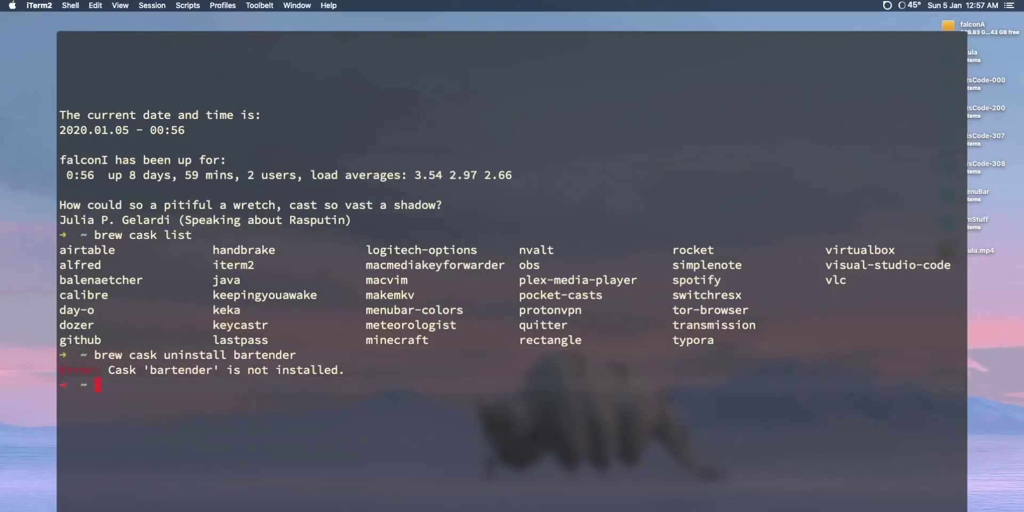
Hide iTerm2 with Cmd+H, leaving the bare Finder desktop.
{"action": "key", "text": "super+h"}
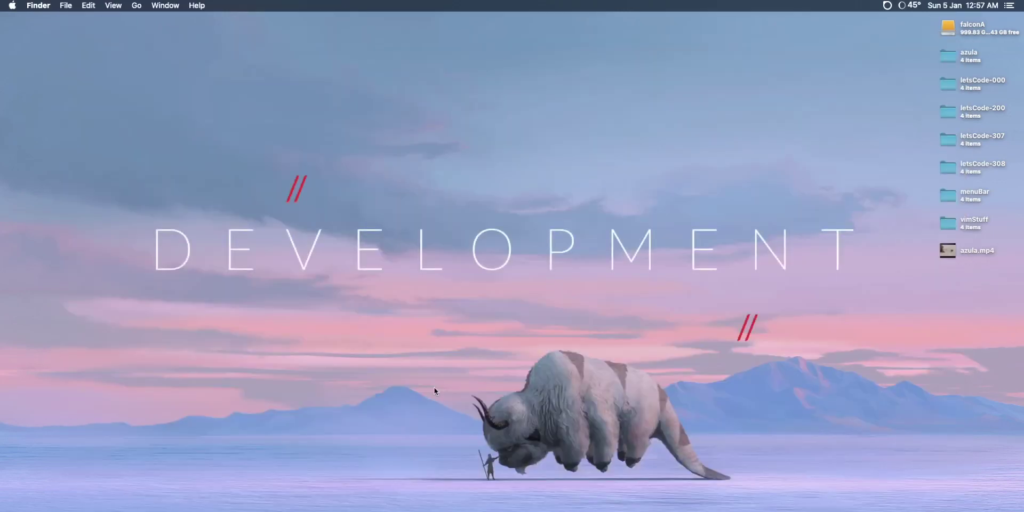